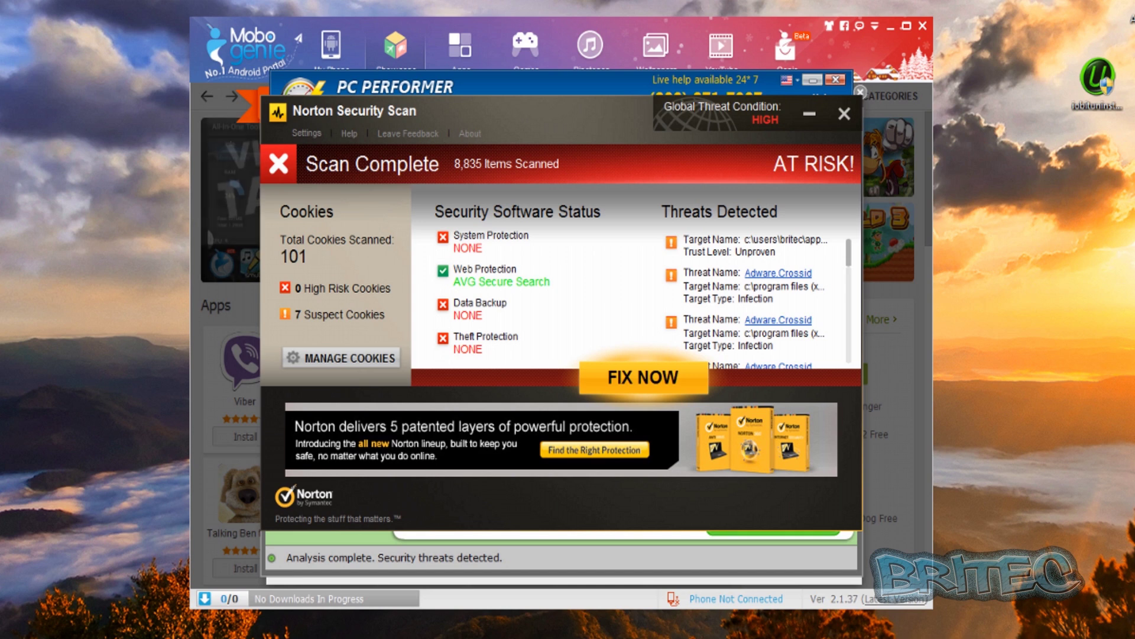
# Minimize the Norton Security Scan and eFix Pro windows and accept the Total Domination offer in the GoogleBar installer
pyautogui.click(808, 114)
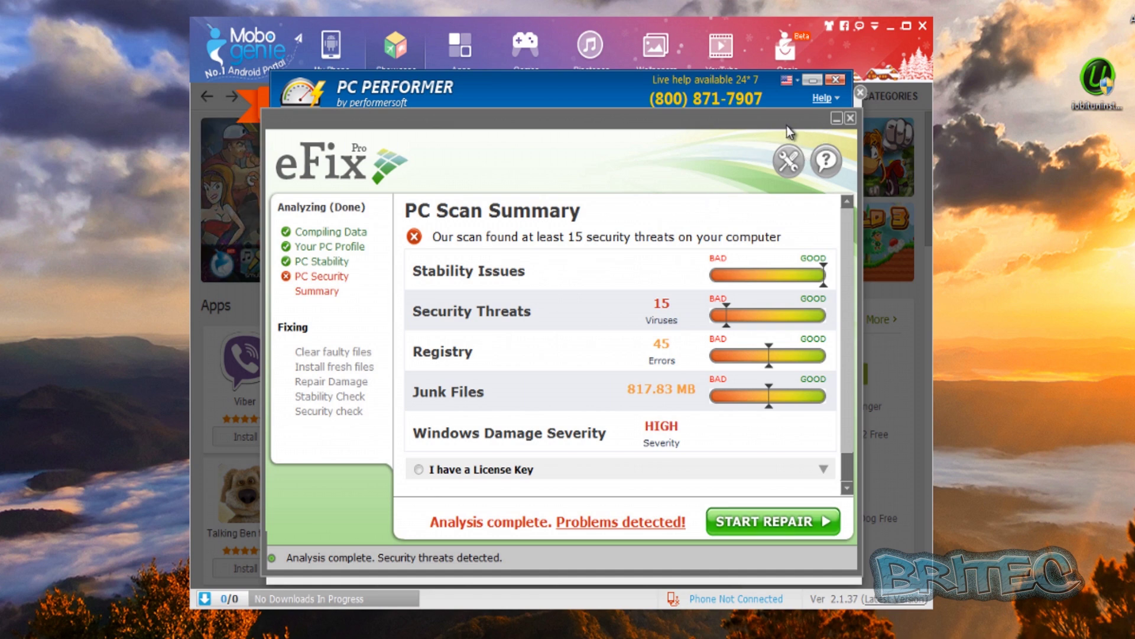
pyautogui.click(838, 120)
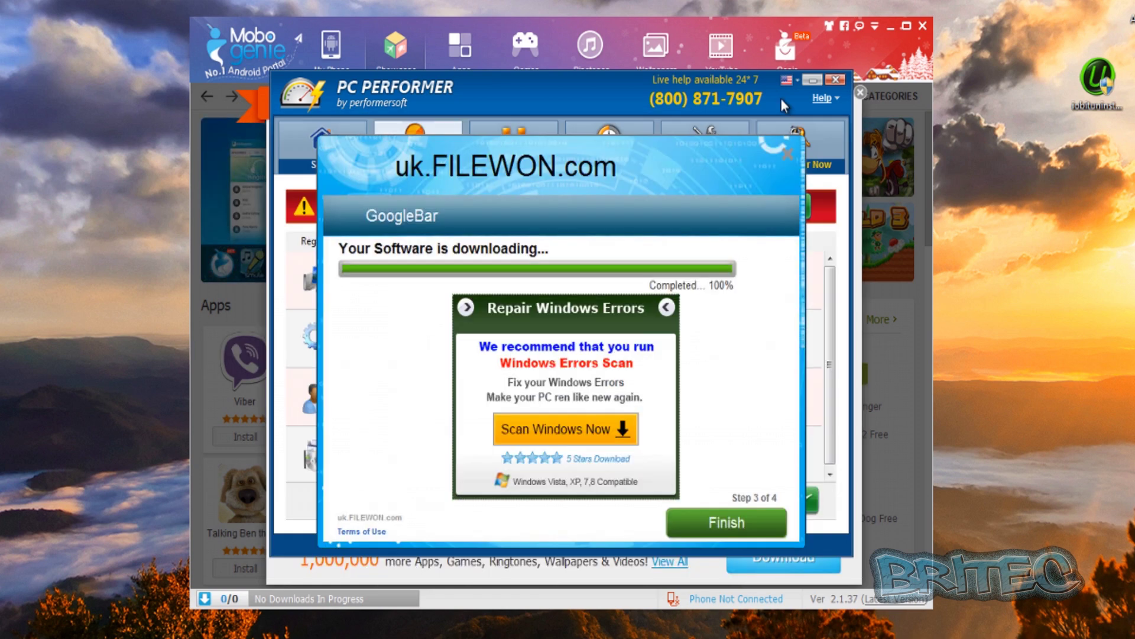
pyautogui.click(773, 523)
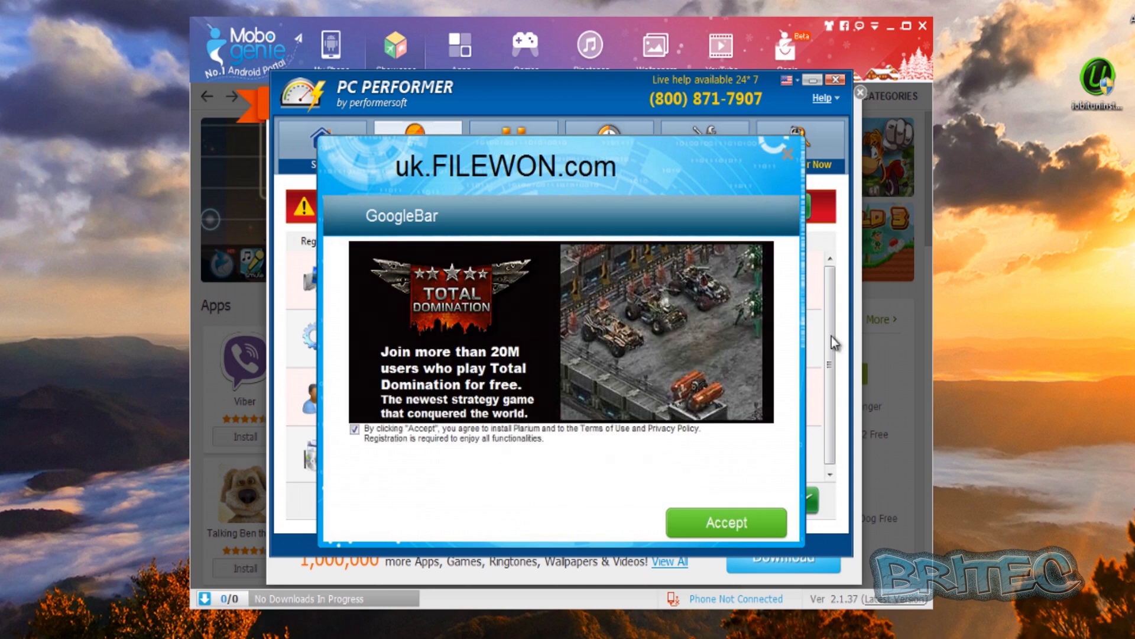
pyautogui.click(728, 524)
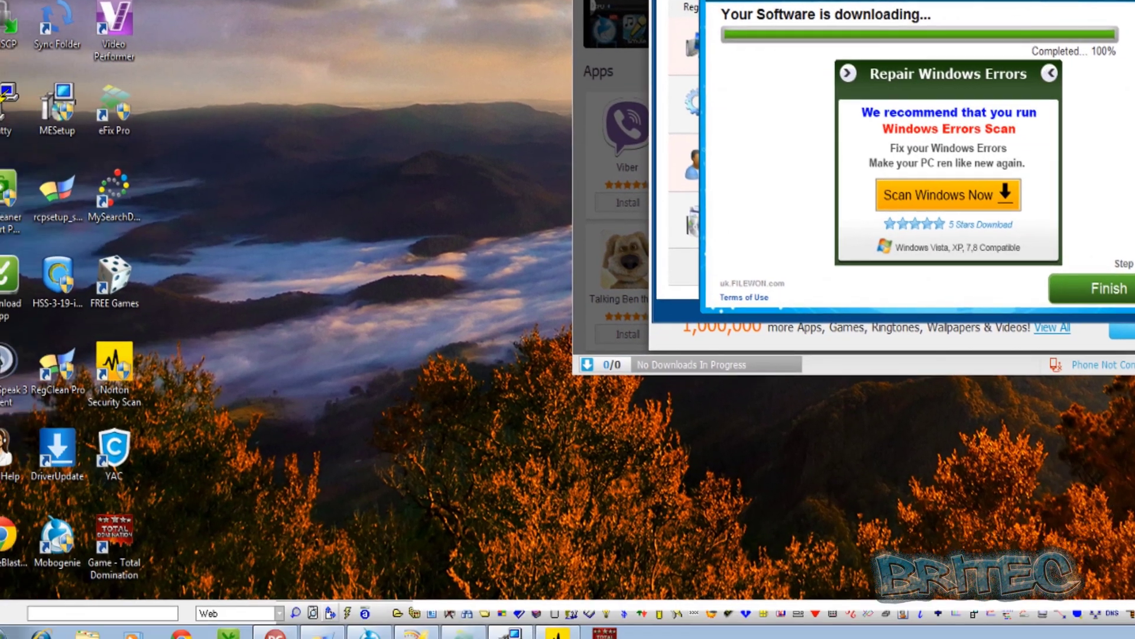
# Look through the full list of installed programs in Control Panel's Programs and Features and close the window
pyautogui.click(21, 622)
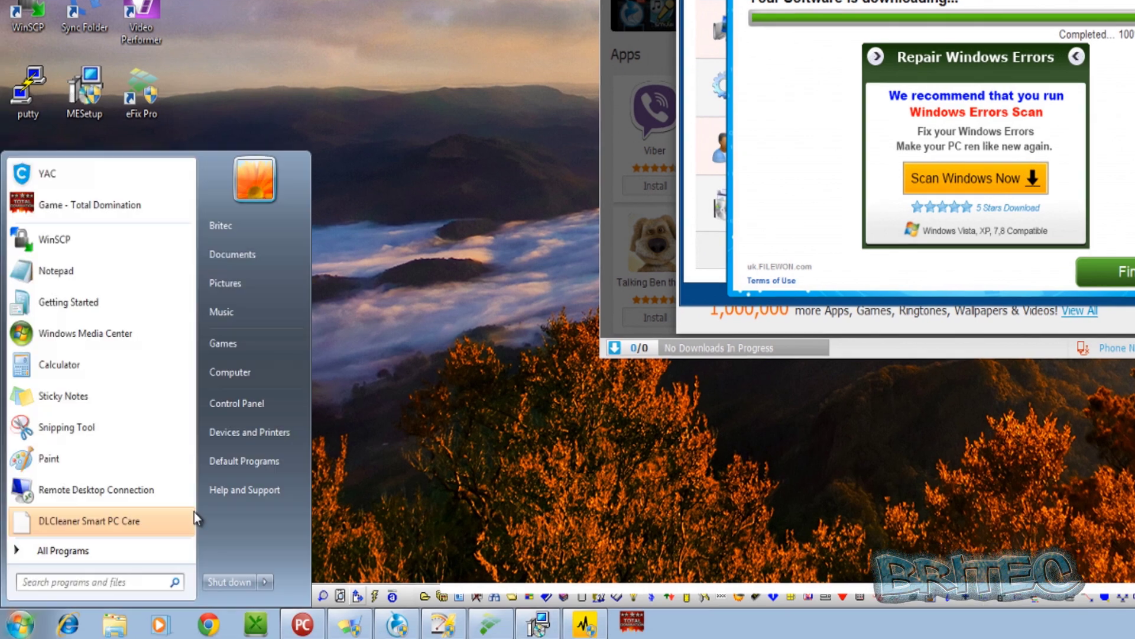
pyautogui.click(547, 334)
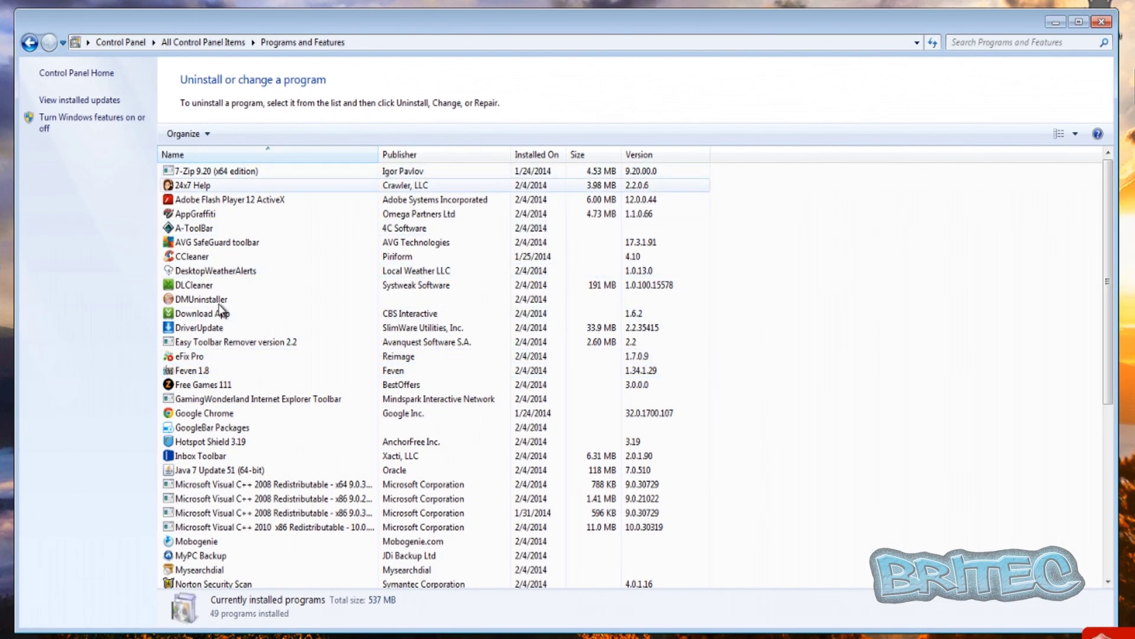
pyautogui.scroll(-4, 269, 478)
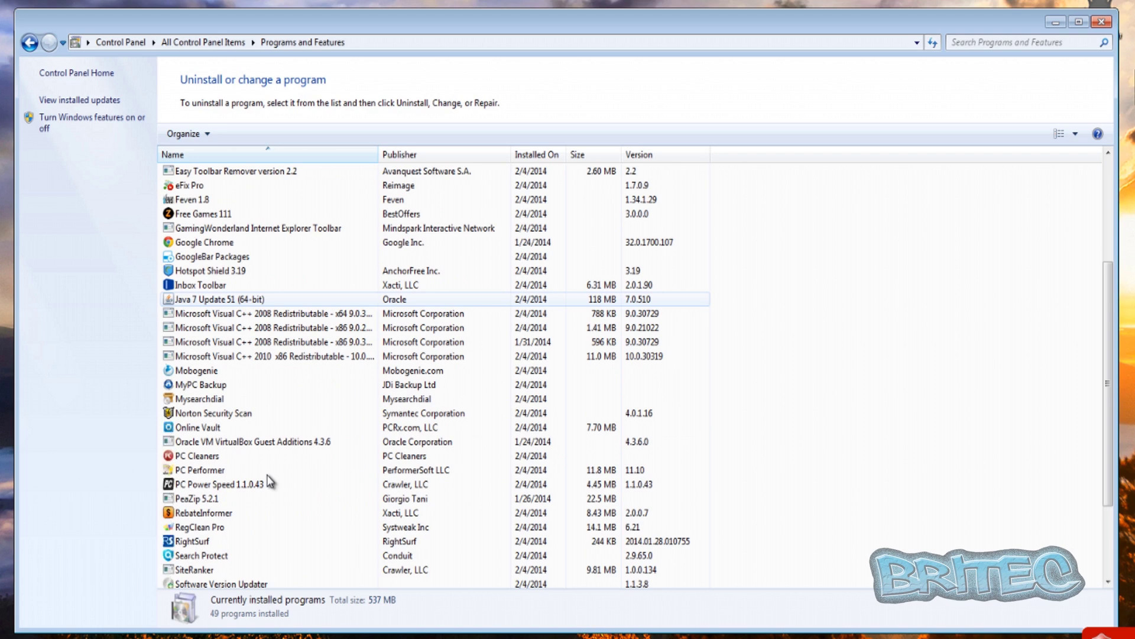
pyautogui.scroll(-3, 269, 478)
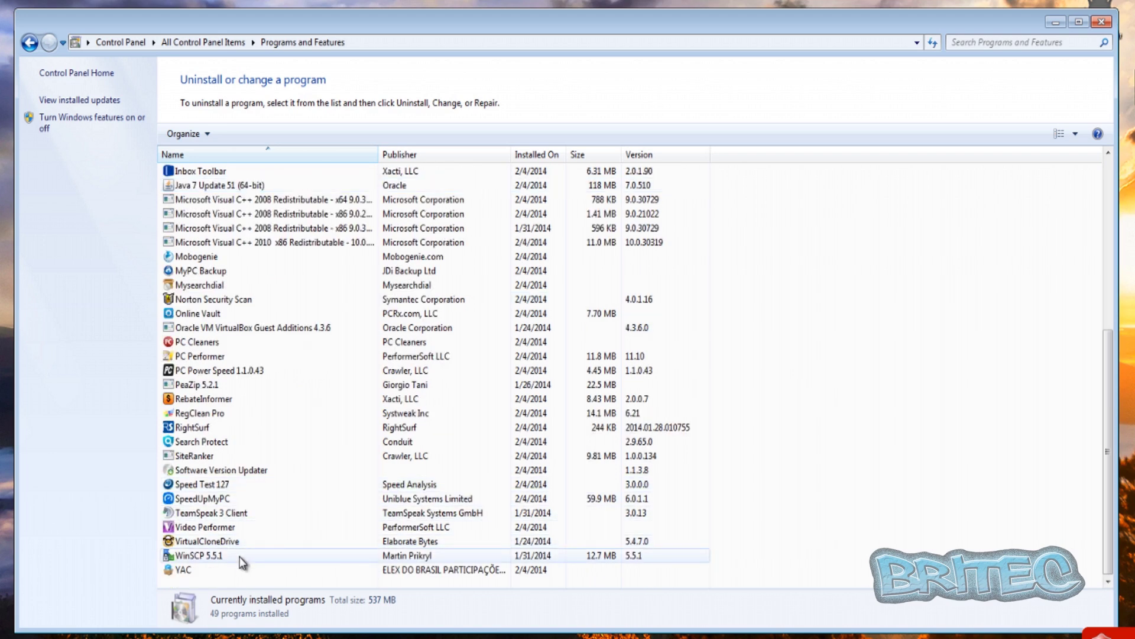
pyautogui.scroll(7, 240, 556)
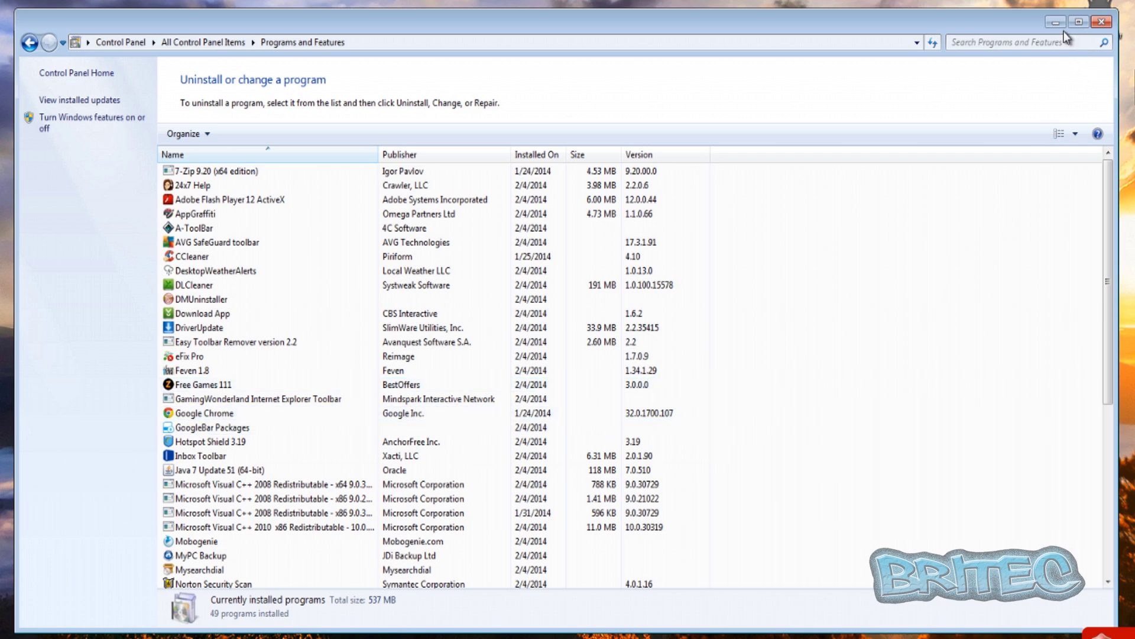
pyautogui.click(1099, 23)
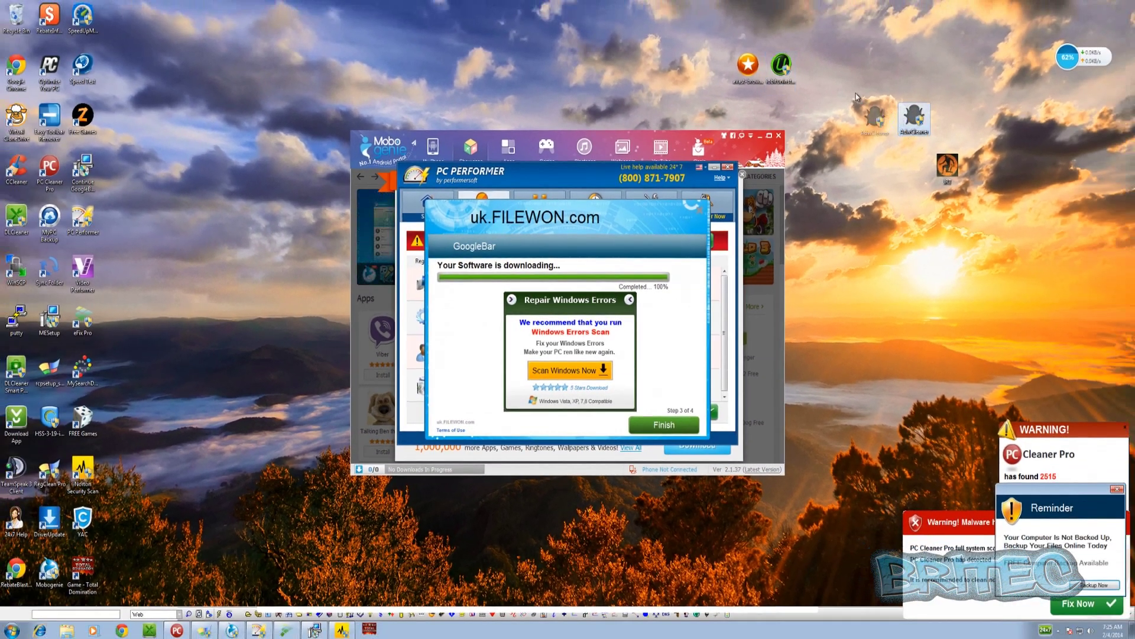
# Line up the AdwCleaner and JRT icons beside the other removal tools on the desktop
pyautogui.moveTo(855, 97); pyautogui.dragTo(841, 75)
pyautogui.moveTo(948, 160); pyautogui.dragTo(859, 66)
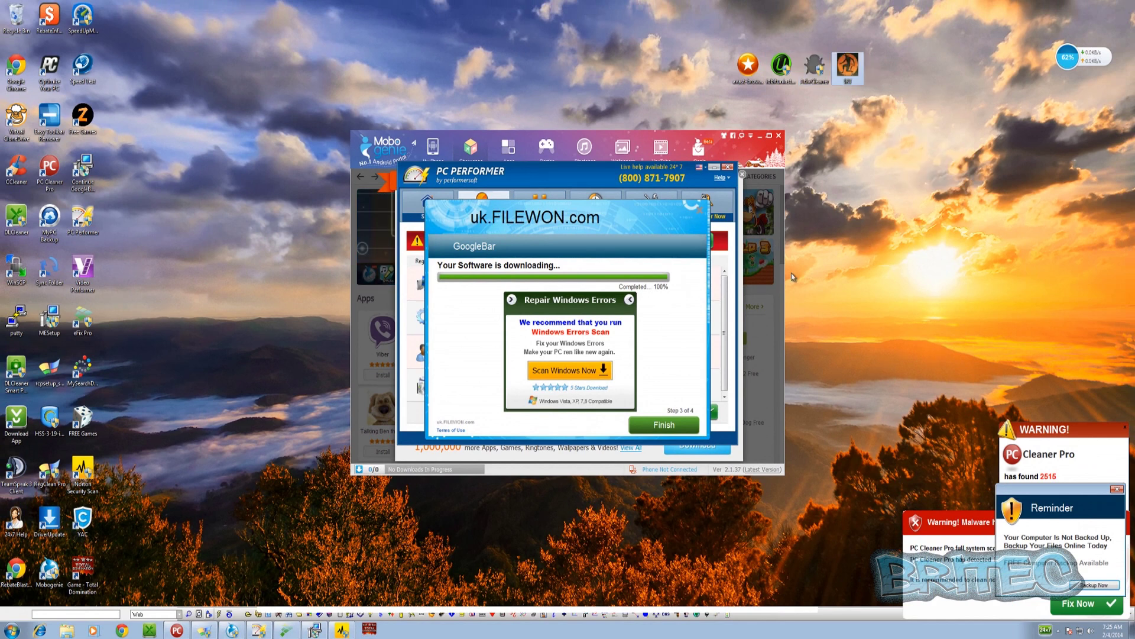
# Finish the GoogleBar download wizard, start the installation, and close the Eazel web page and the installation message
pyautogui.click(663, 424)
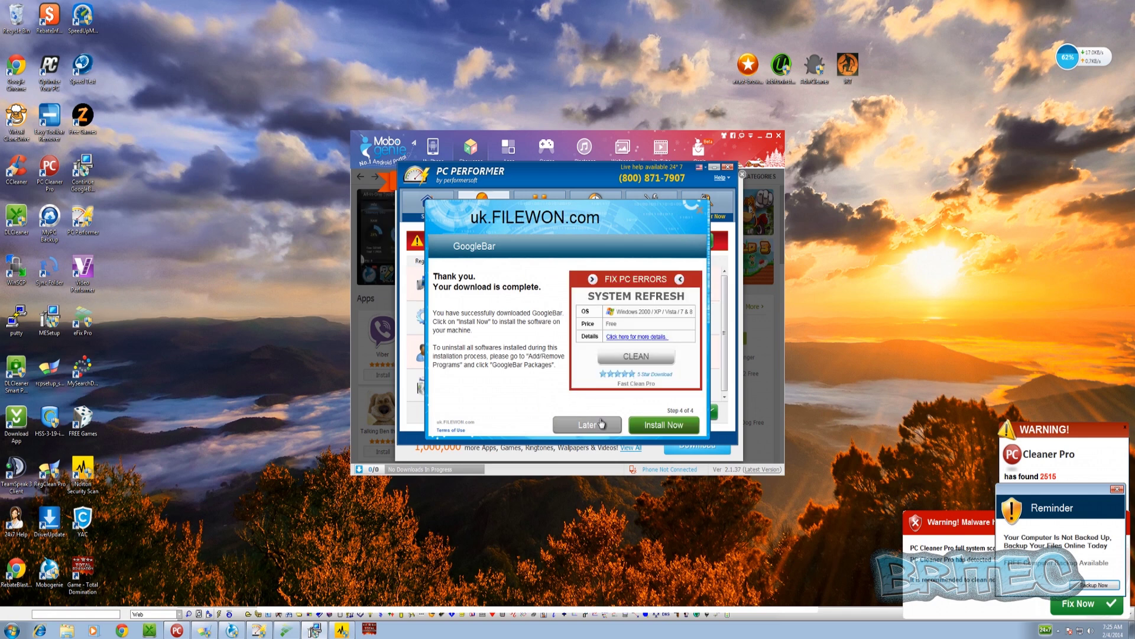
pyautogui.click(670, 425)
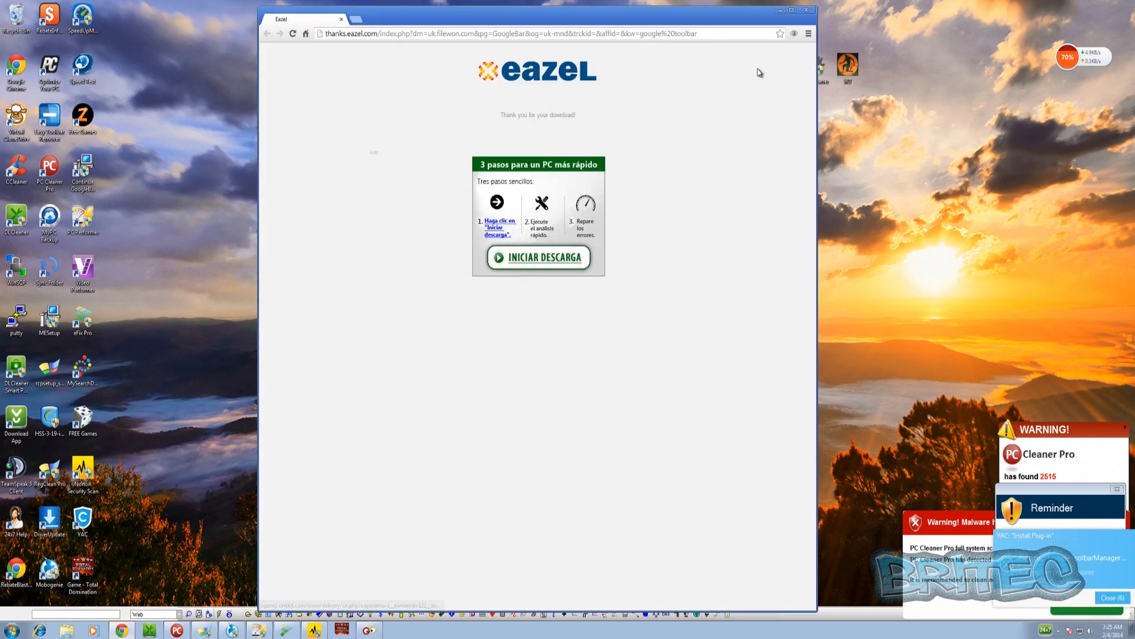
pyautogui.click(807, 11)
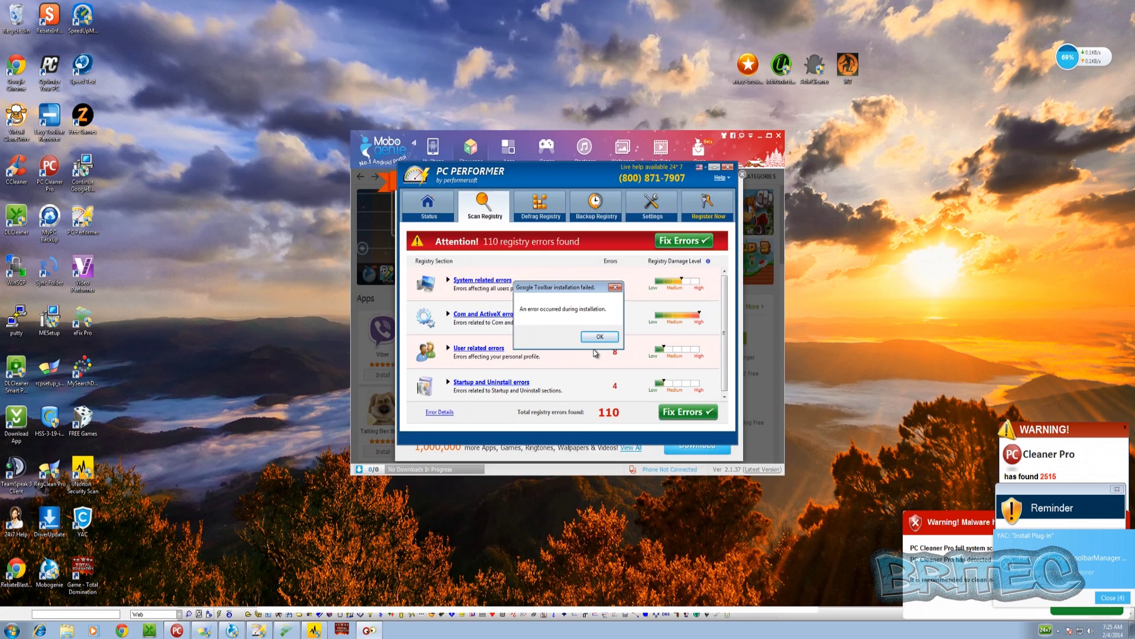
pyautogui.click(599, 335)
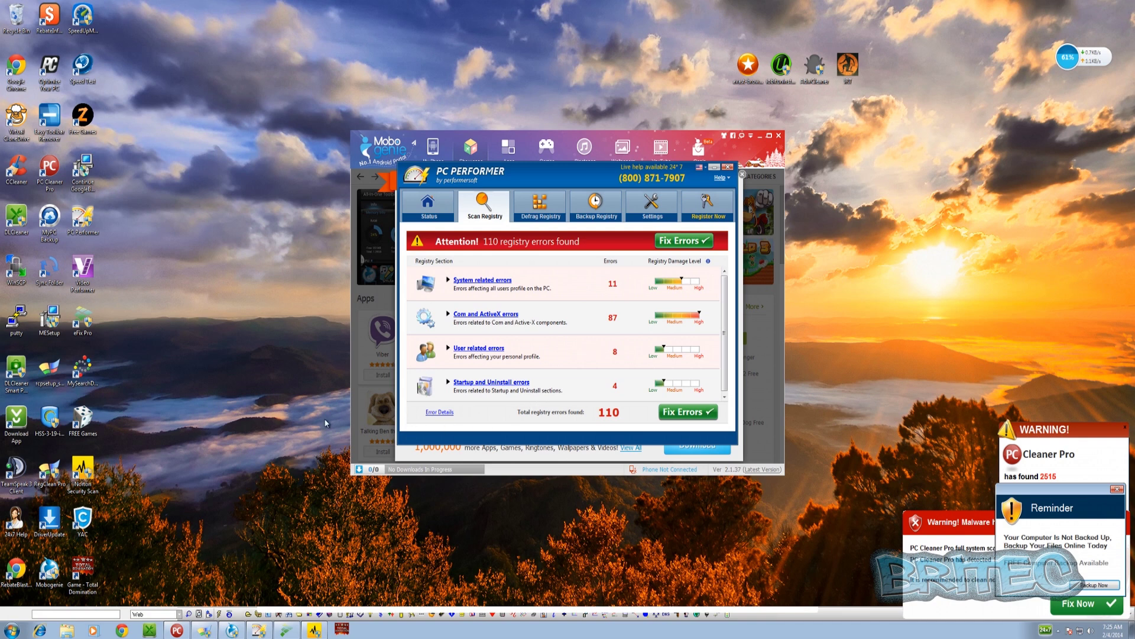
# Close PC Performer, Mobogenie with its Best Picks offer, PC Cleaner Pro and the backup reminder to clear the desktop
pyautogui.click(729, 167)
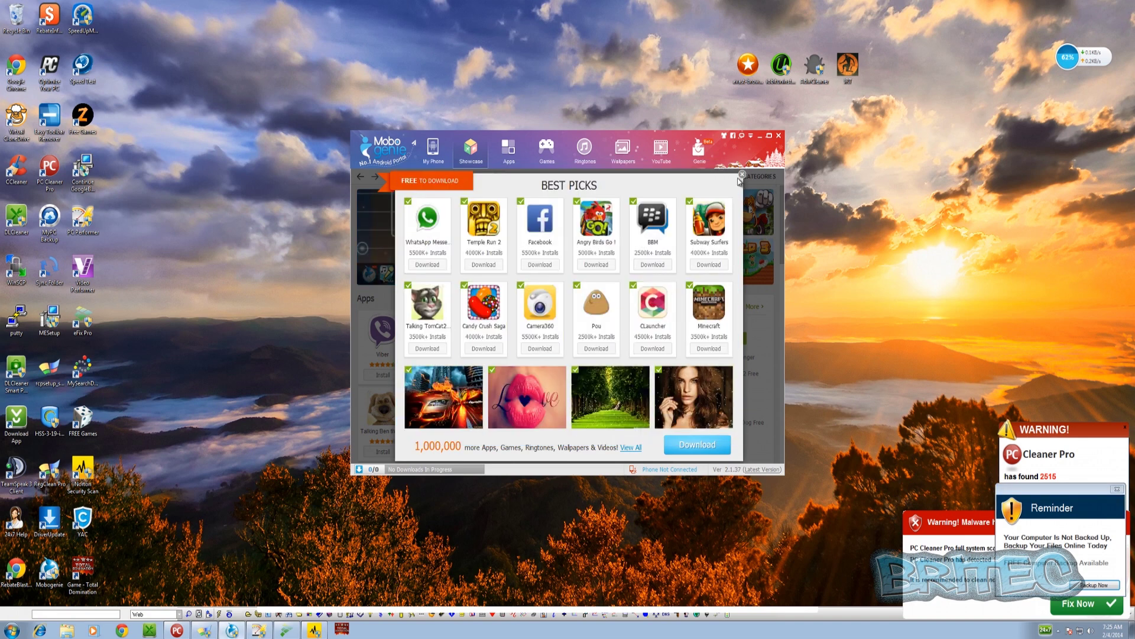
pyautogui.click(742, 174)
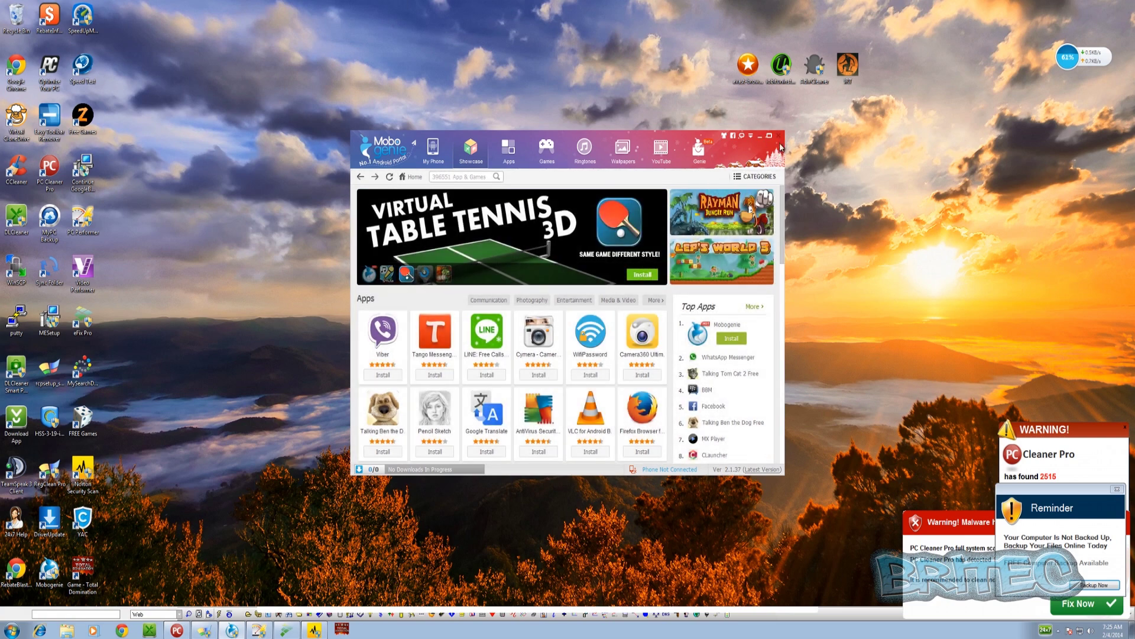
pyautogui.click(778, 136)
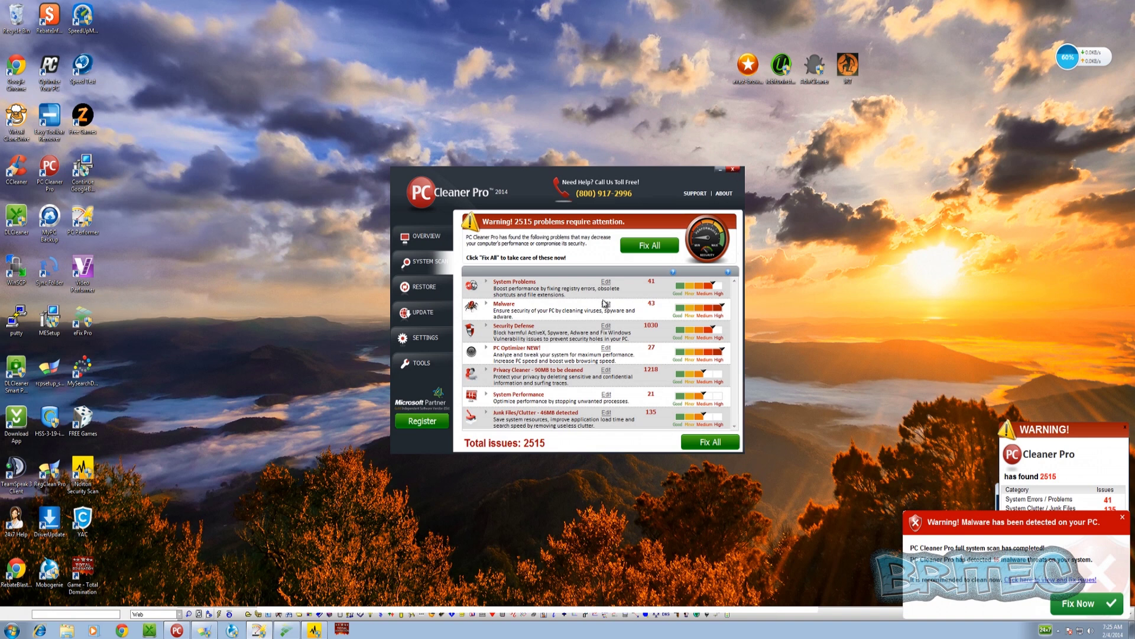
pyautogui.click(733, 170)
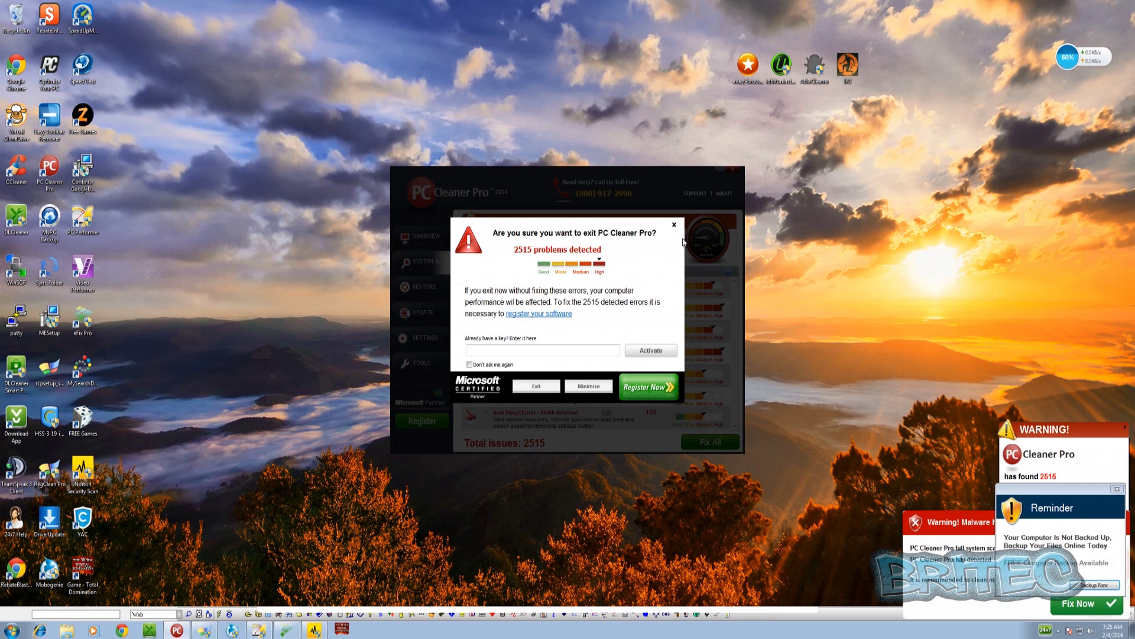
pyautogui.click(539, 387)
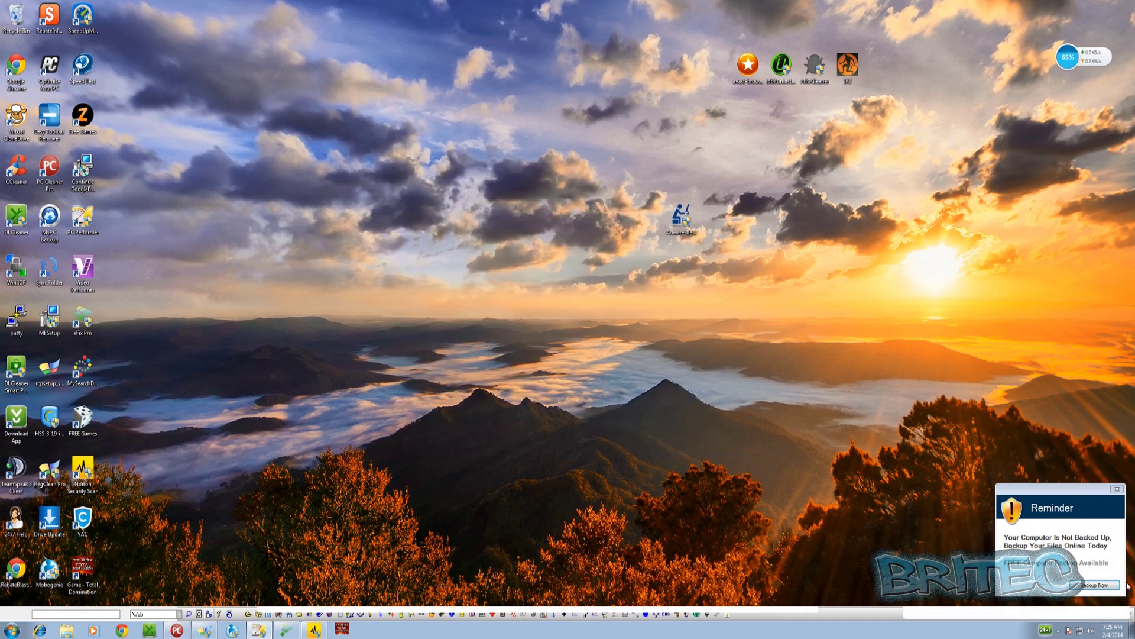
pyautogui.click(1117, 490)
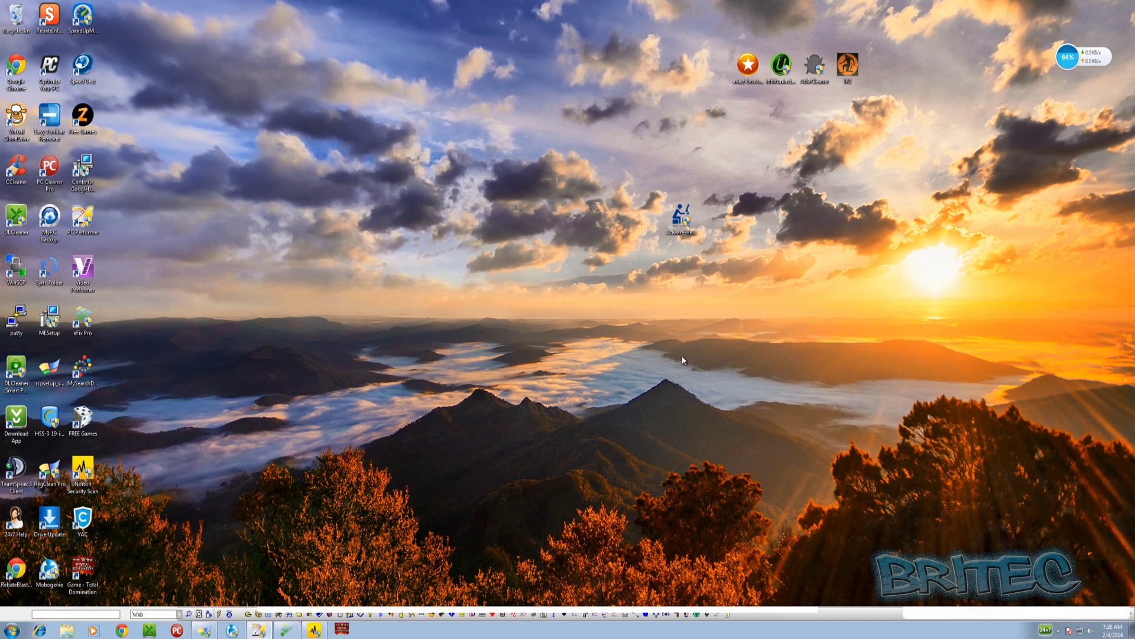
# Arrange the five removal tool icons in one row on the upper middle of the desktop, starting with Adware Removal Tool
pyautogui.moveTo(681, 218); pyautogui.dragTo(482, 124)
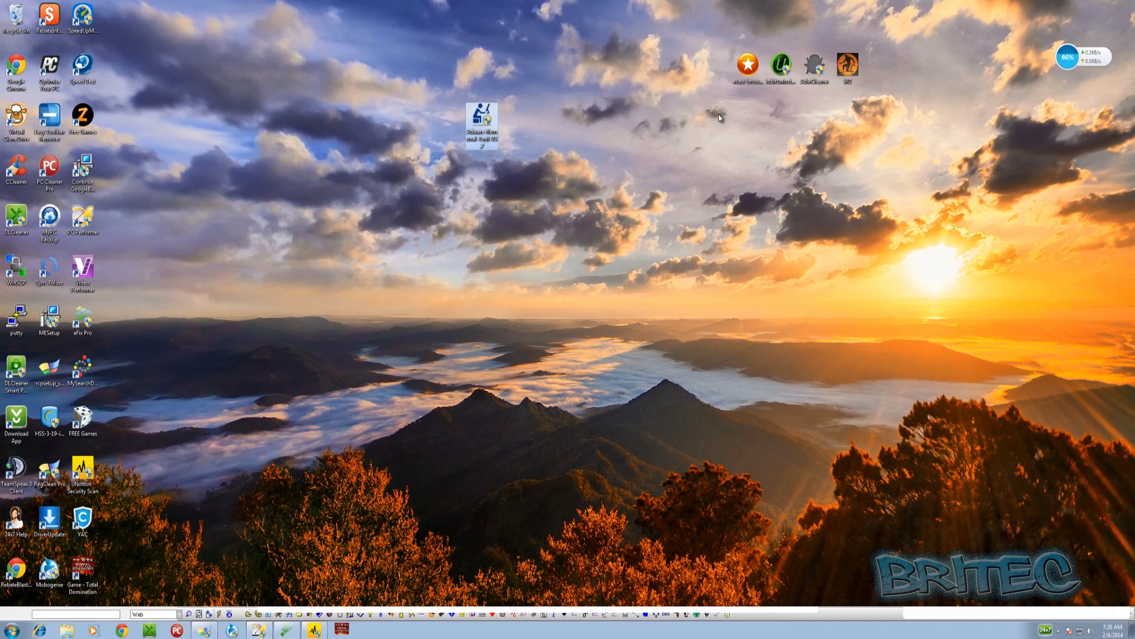
pyautogui.moveTo(748, 65); pyautogui.dragTo(515, 118)
pyautogui.moveTo(779, 69); pyautogui.dragTo(546, 119)
pyautogui.moveTo(815, 66); pyautogui.dragTo(615, 119)
pyautogui.moveTo(848, 67); pyautogui.dragTo(665, 127)
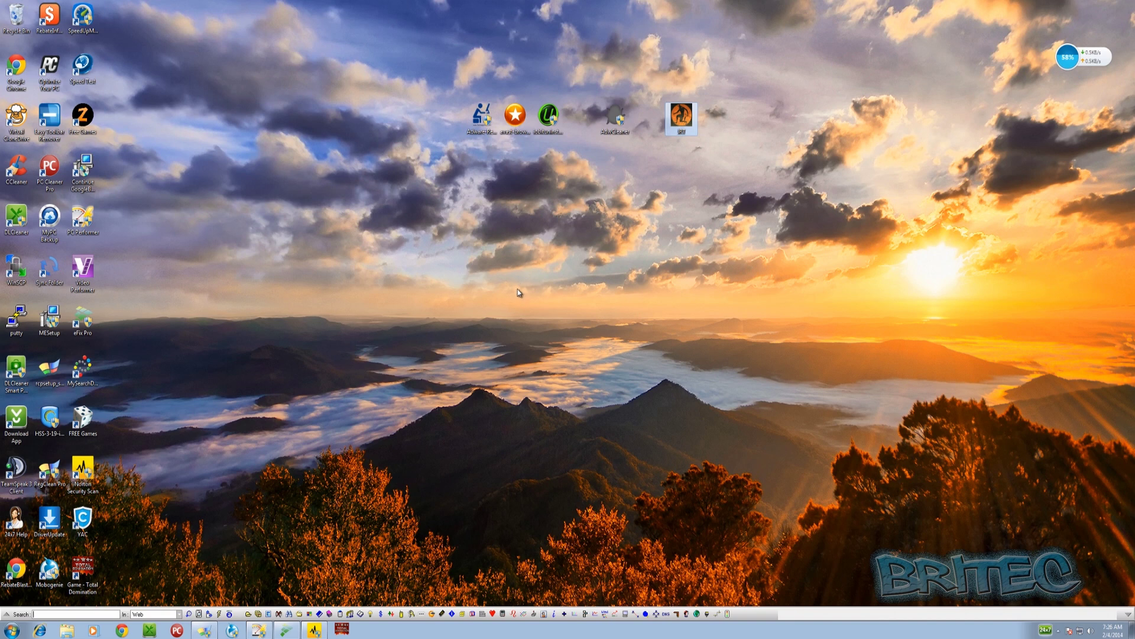
# Launch IObit Uninstaller 3.1 from its desktop icon and run it from the welcome window
pyautogui.doubleClick(552, 118)
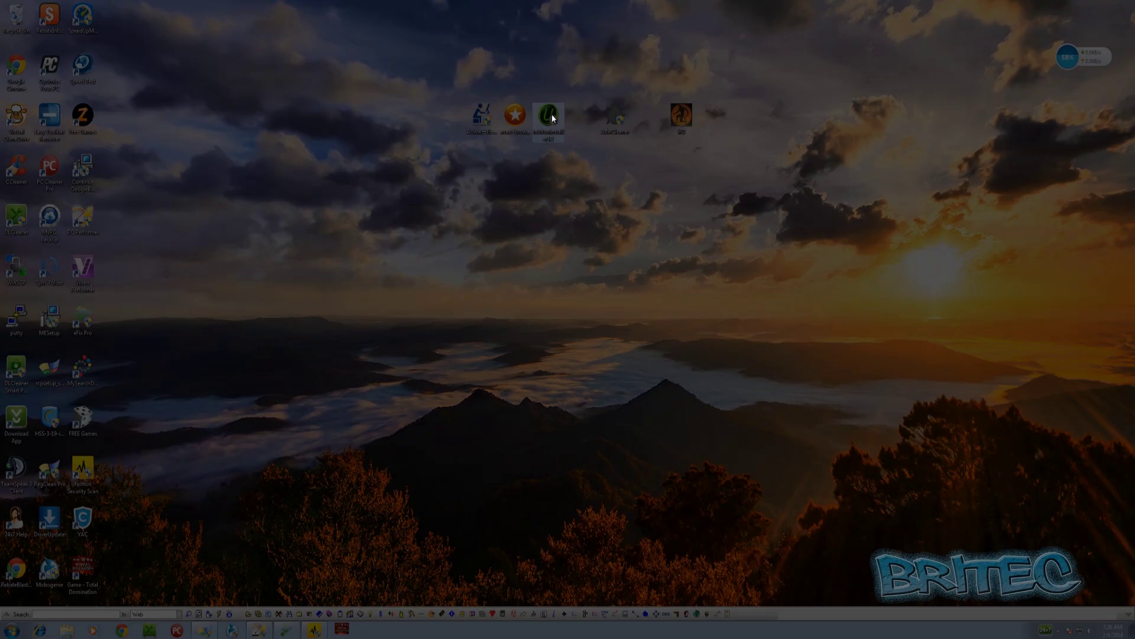
pyautogui.click(610, 336)
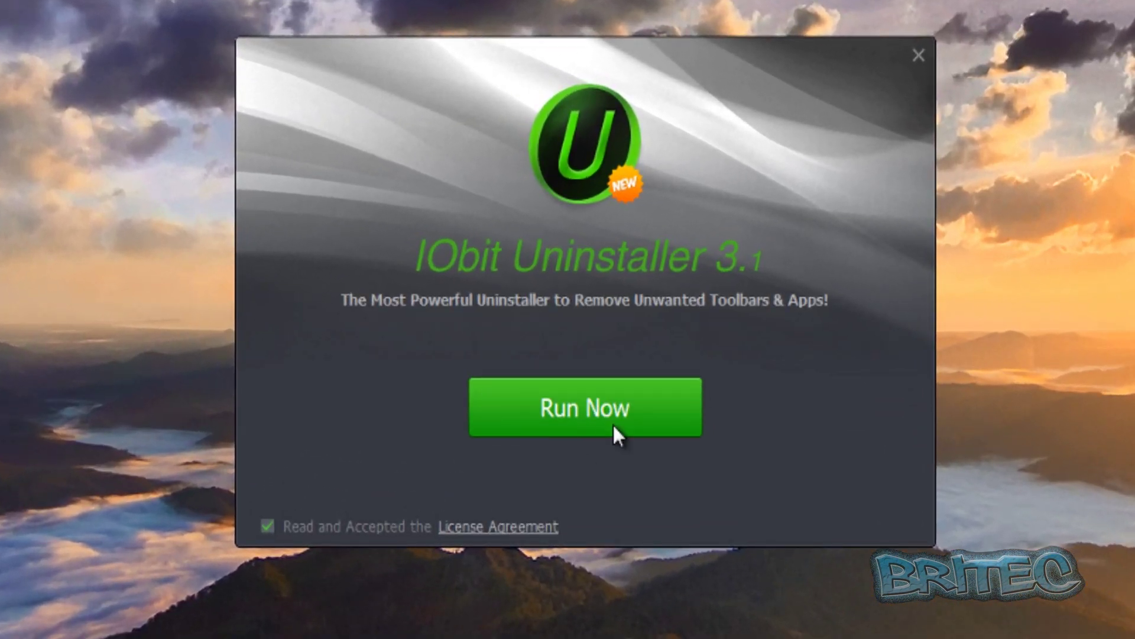
pyautogui.click(603, 405)
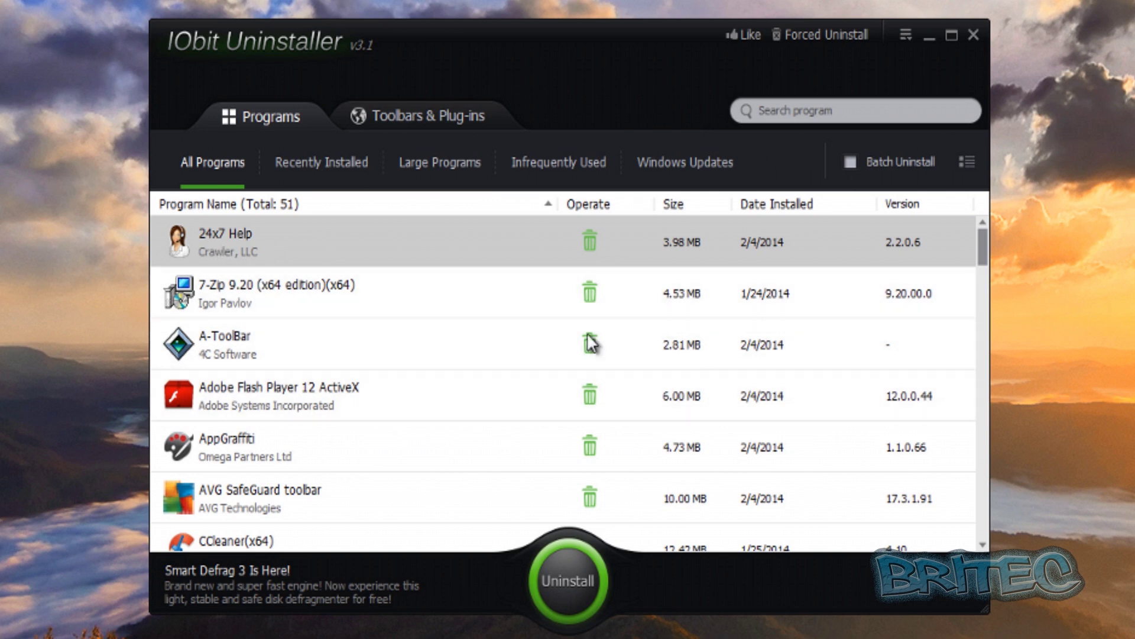
# Uninstall 24x7 Help with a restore point created first, and decline the computer restart
pyautogui.click(566, 583)
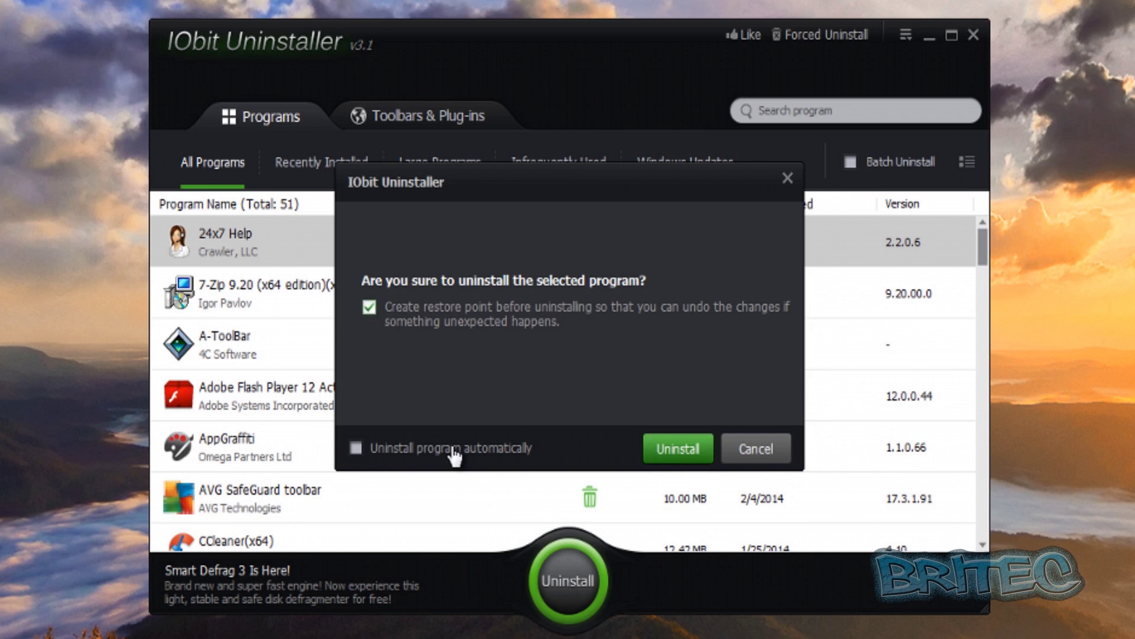
pyautogui.click(651, 447)
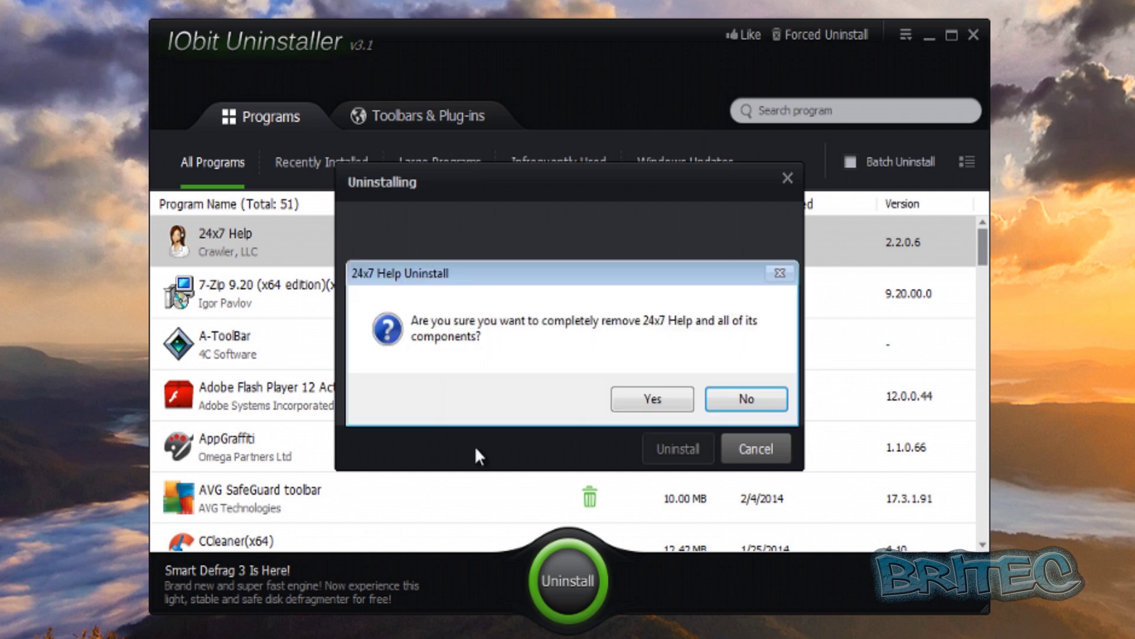
pyautogui.click(673, 399)
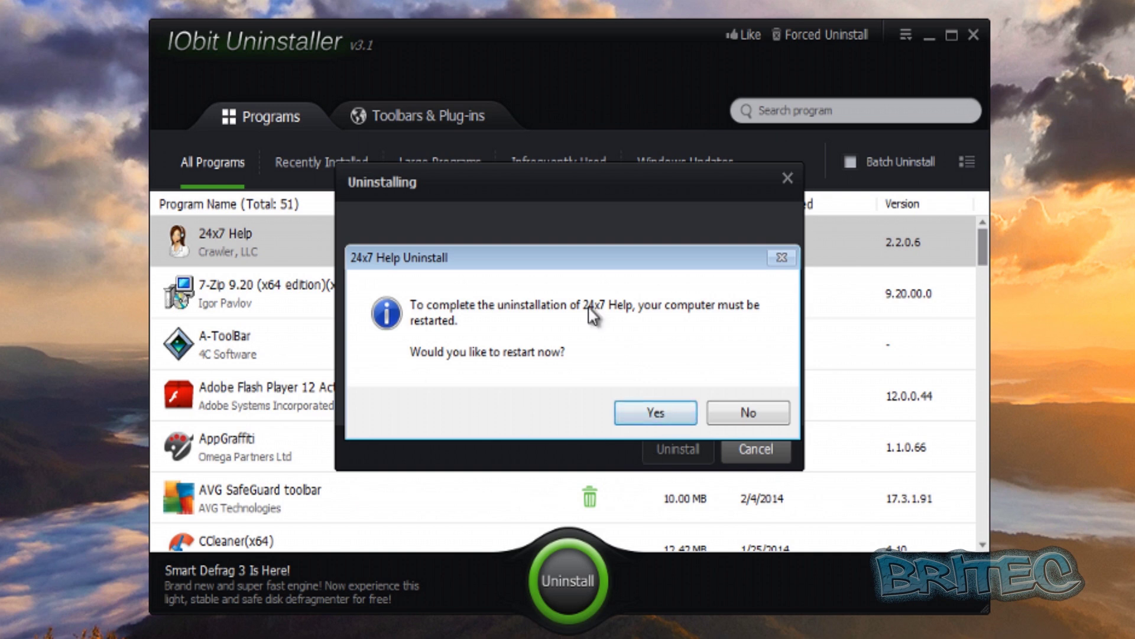
pyautogui.click(748, 415)
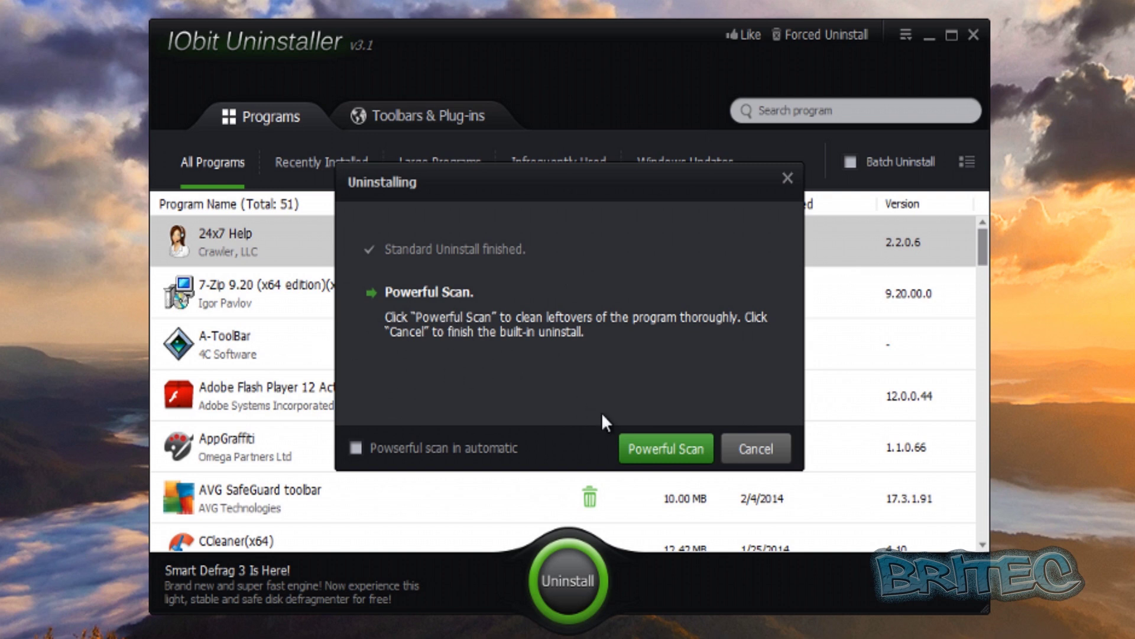
# Run a Powerful Scan for 24x7 Help leftovers and delete all the files found without shredding them
pyautogui.click(680, 457)
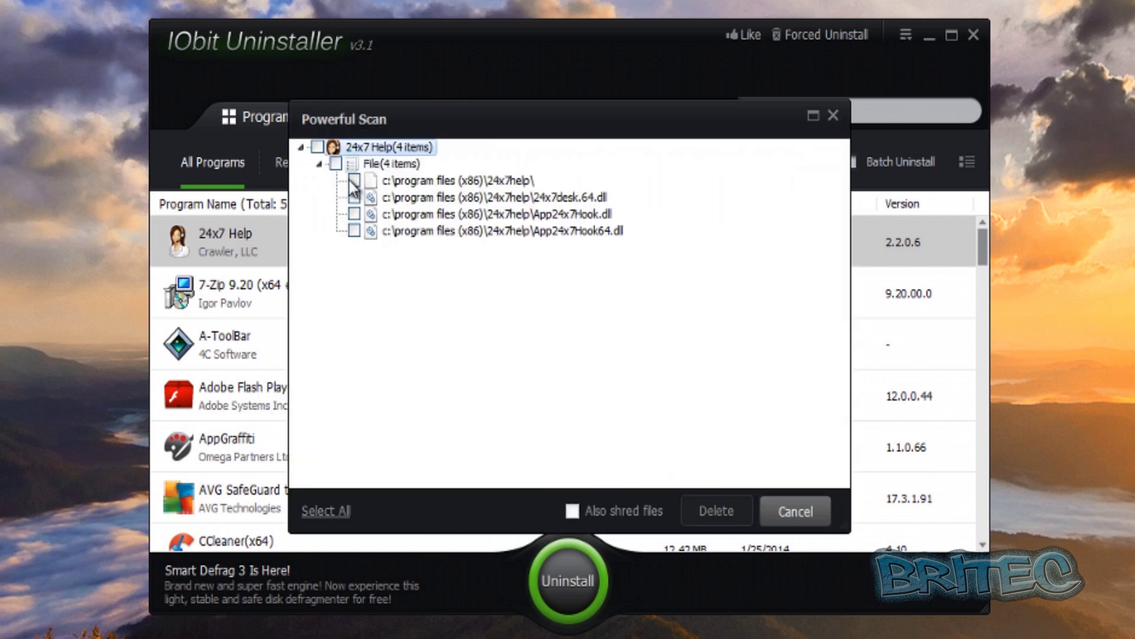
pyautogui.click(336, 164)
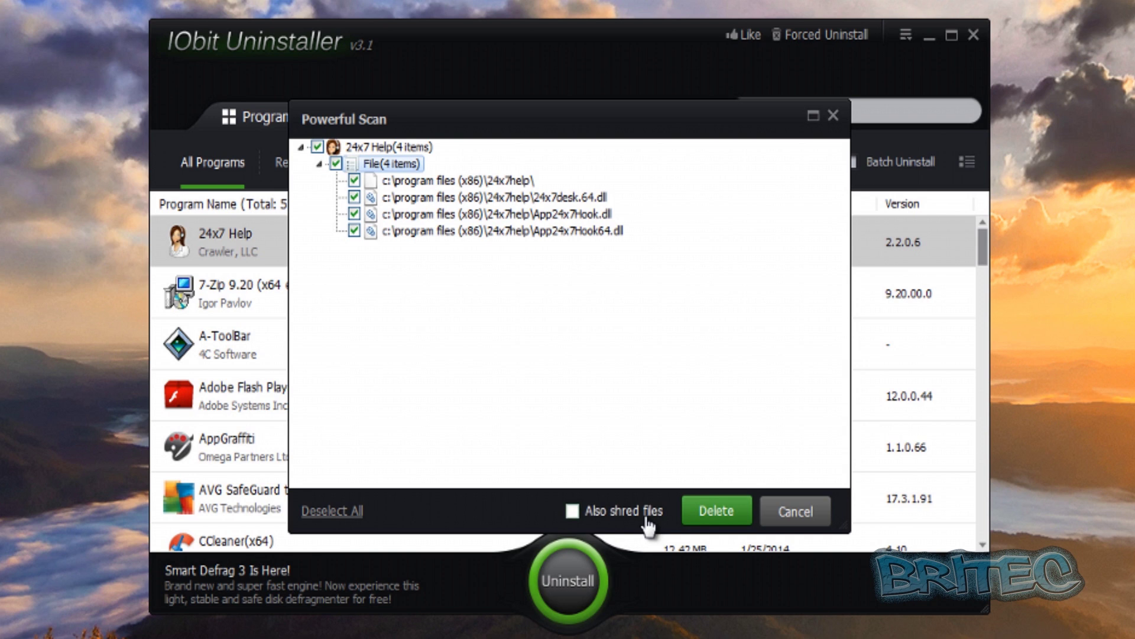
pyautogui.click(708, 512)
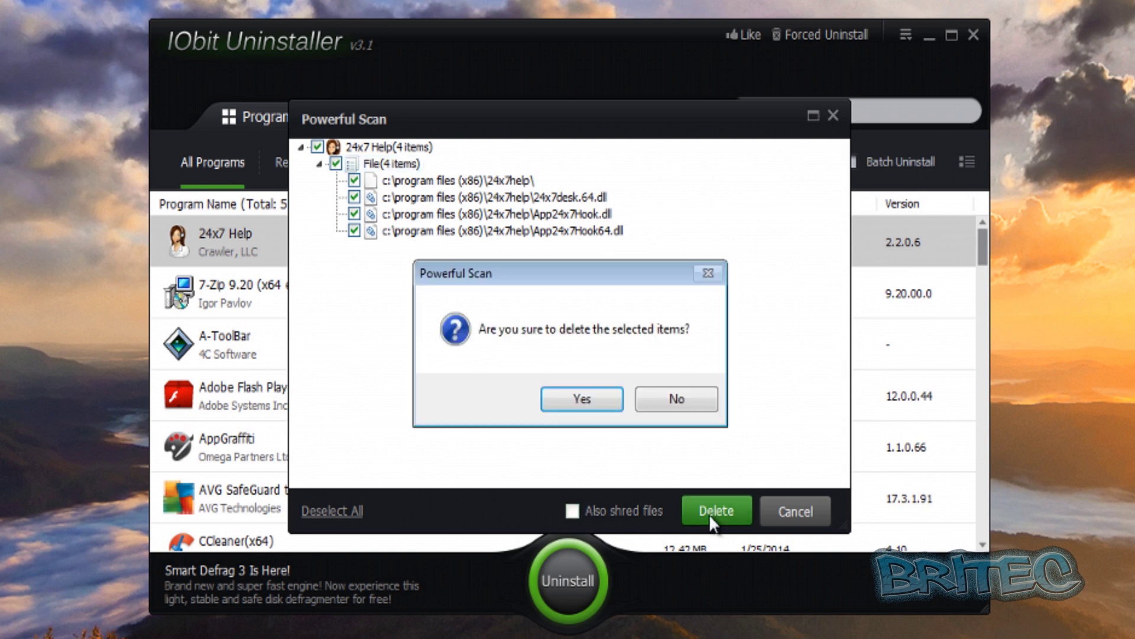
pyautogui.click(579, 398)
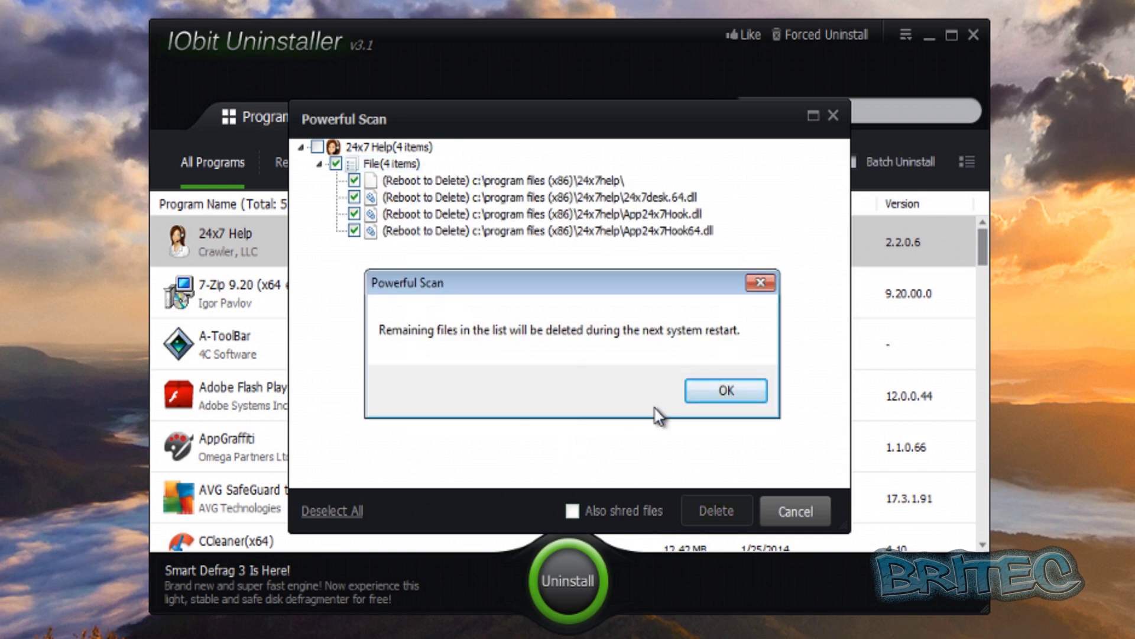
pyautogui.click(726, 391)
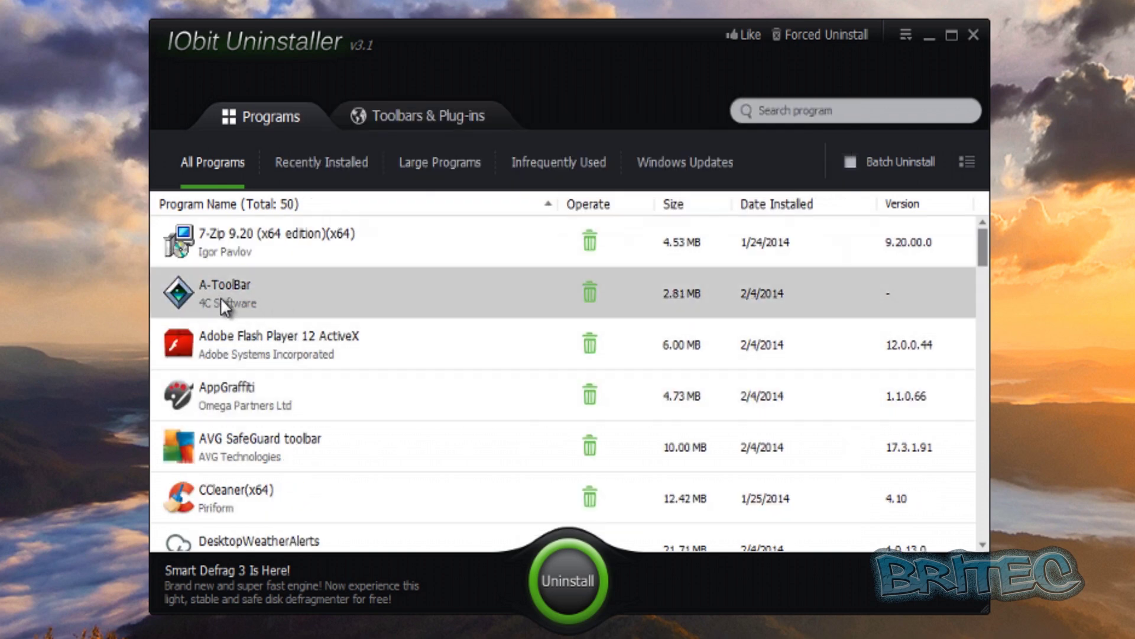
# Turn off restore point creation while trying to uninstall A-ToolBar, check the hidden tray icons, and cancel the removal and leftover scan
pyautogui.click(578, 580)
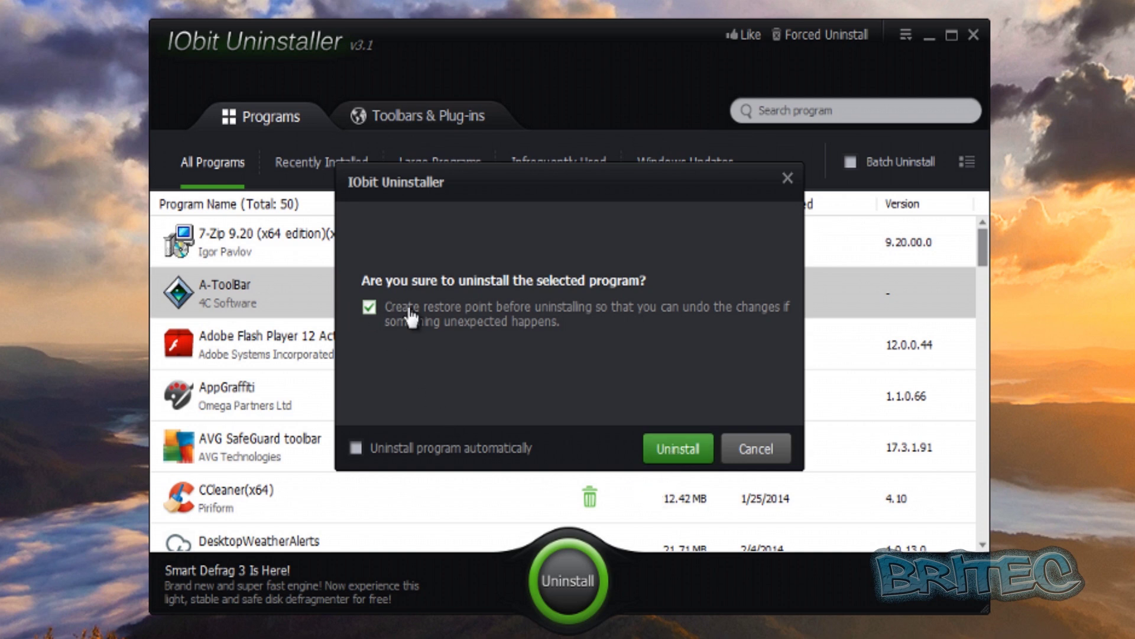
pyautogui.click(370, 307)
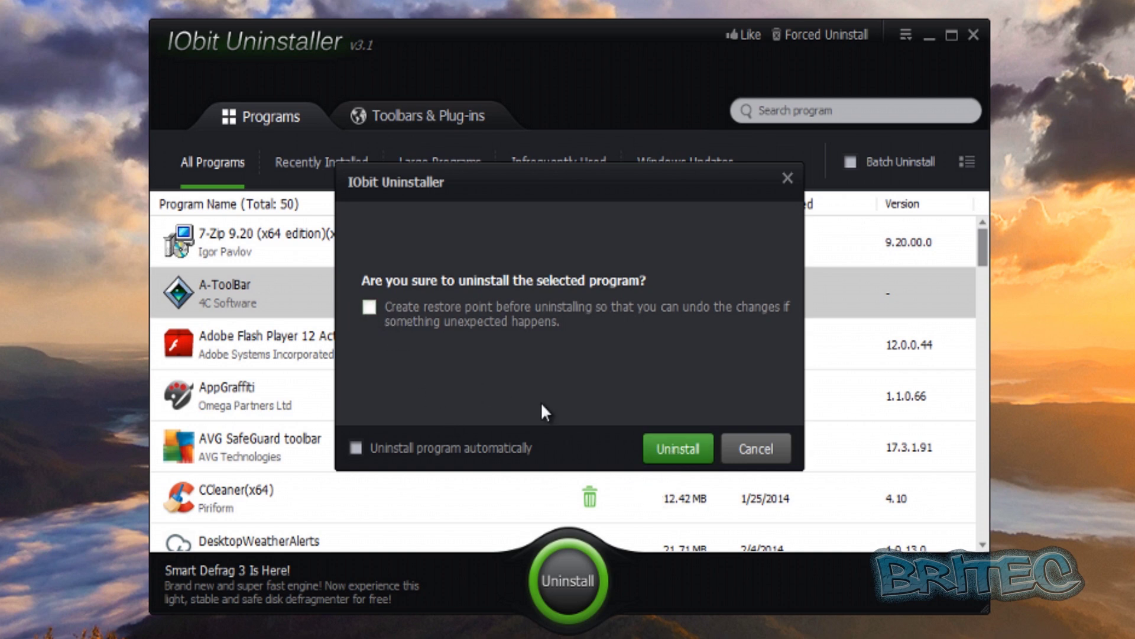
pyautogui.click(674, 459)
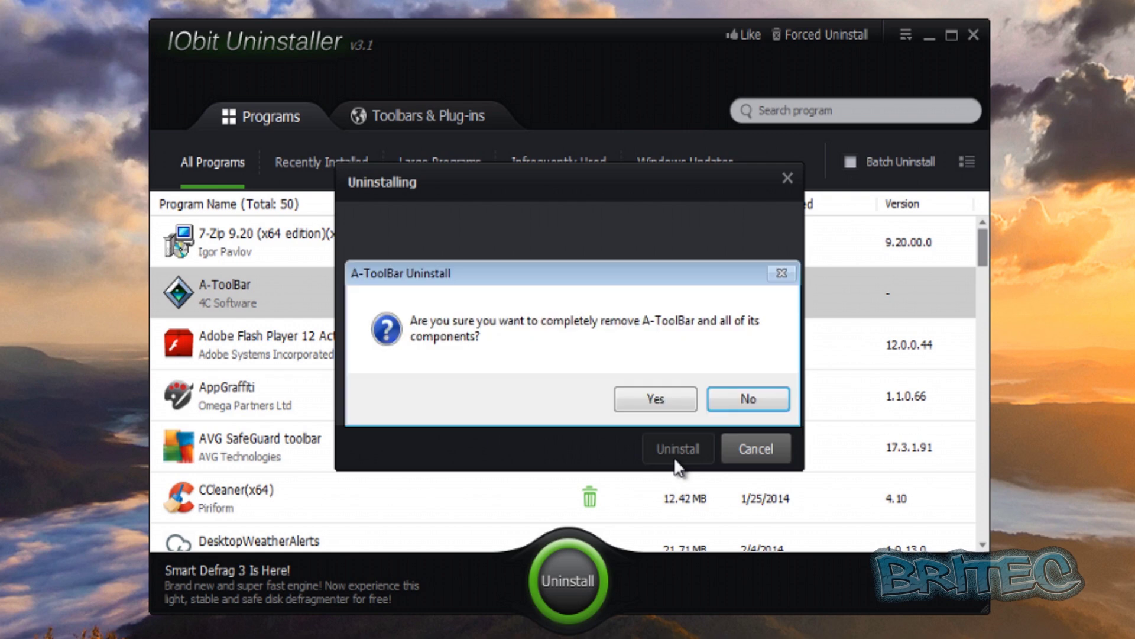
pyautogui.click(659, 407)
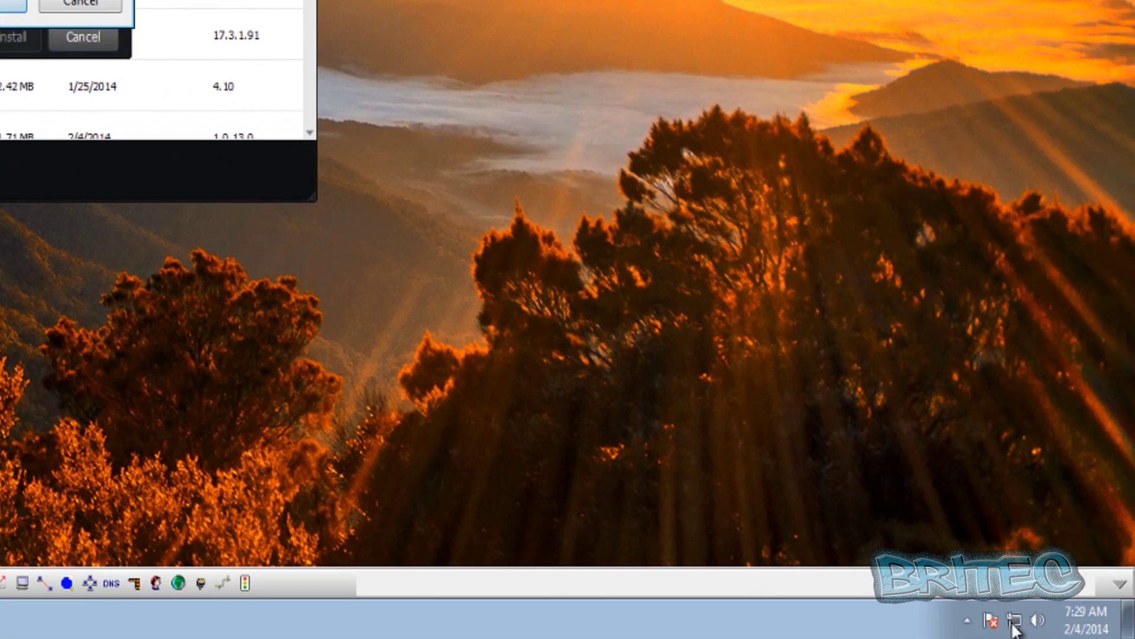
pyautogui.click(967, 620)
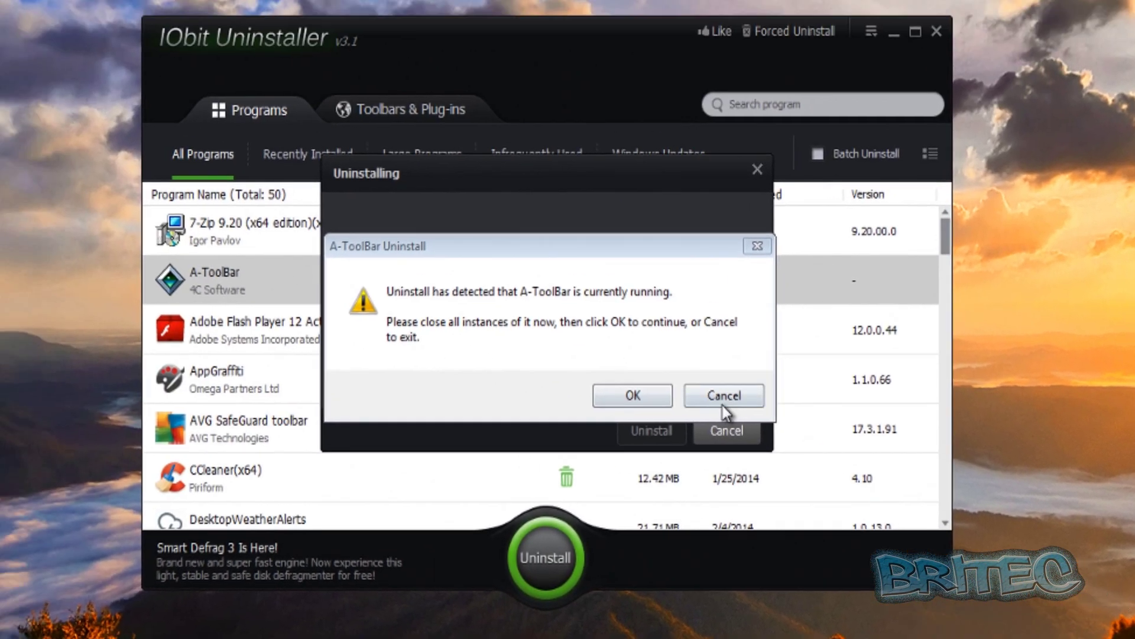
pyautogui.click(80, 3)
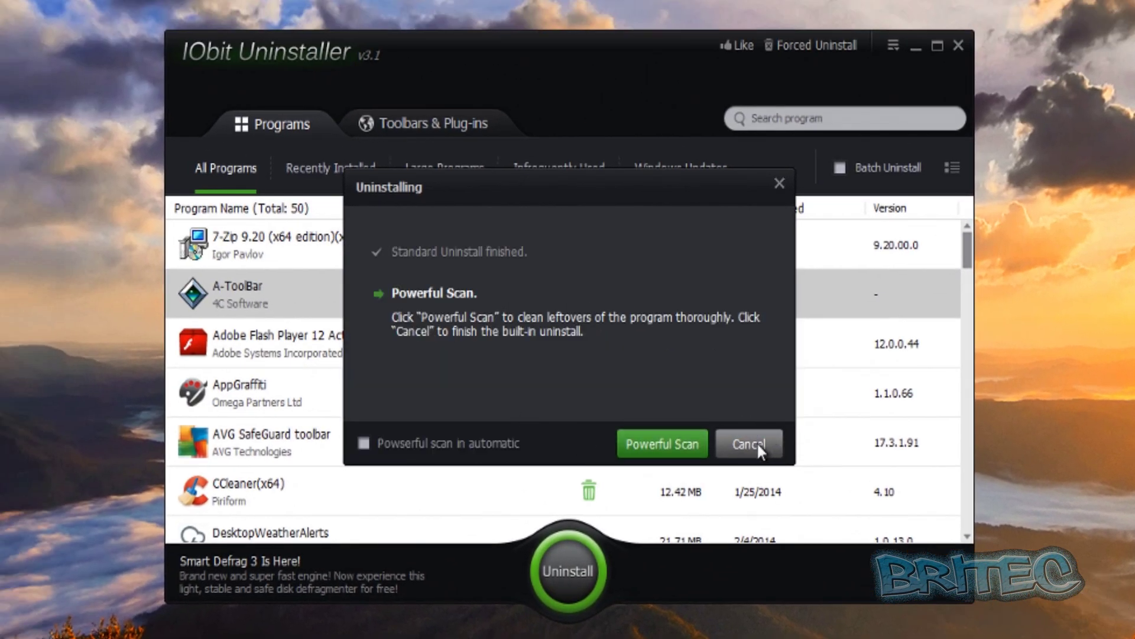
pyautogui.click(757, 443)
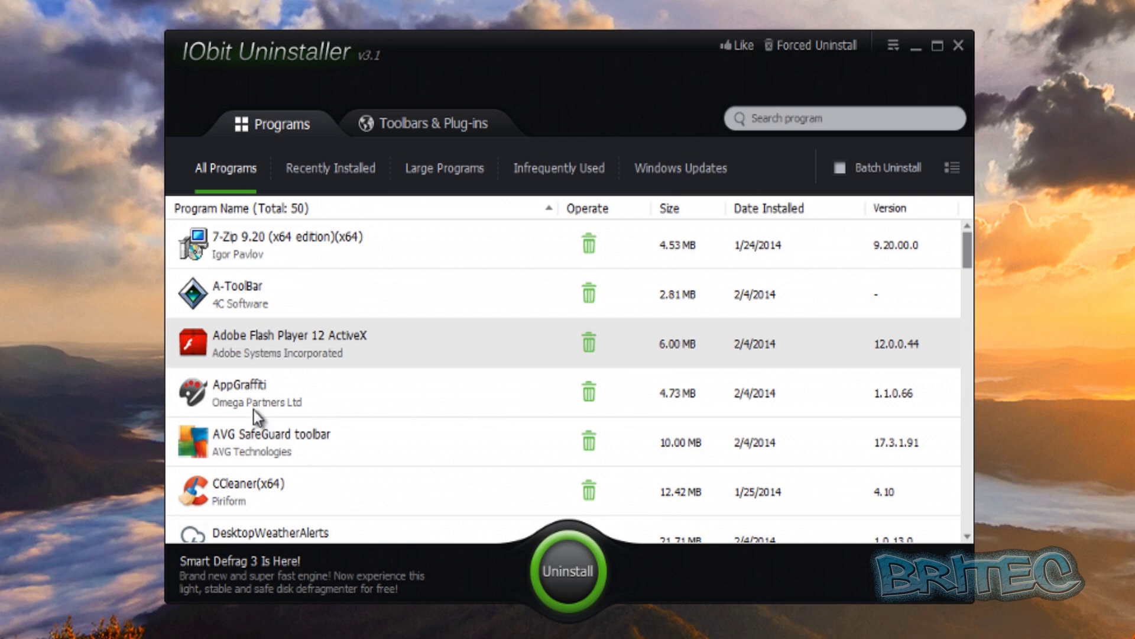
# Uninstall AppGraffiti and all its components without a restore point, and run a Powerful Scan for its leftovers
pyautogui.click(259, 400)
pyautogui.click(571, 537)
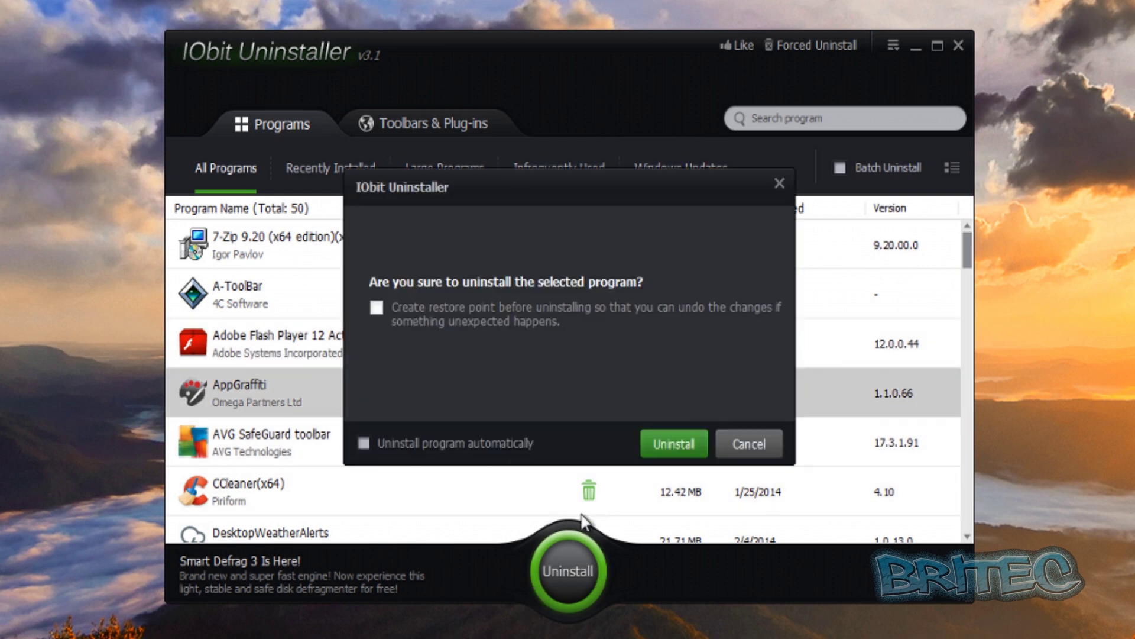
pyautogui.click(666, 441)
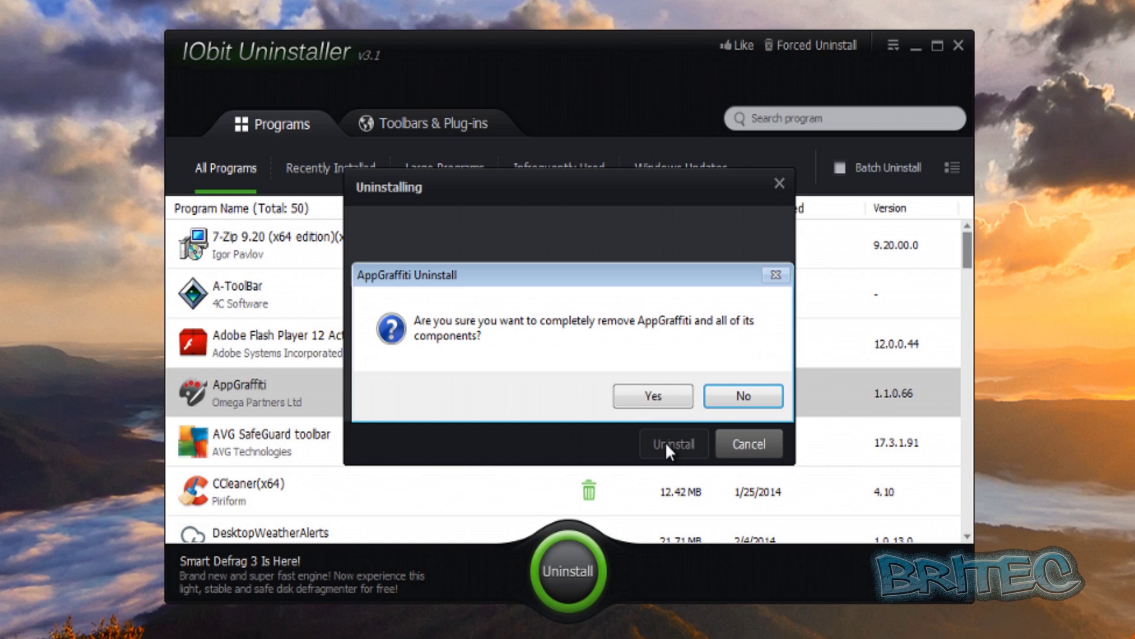
pyautogui.click(661, 396)
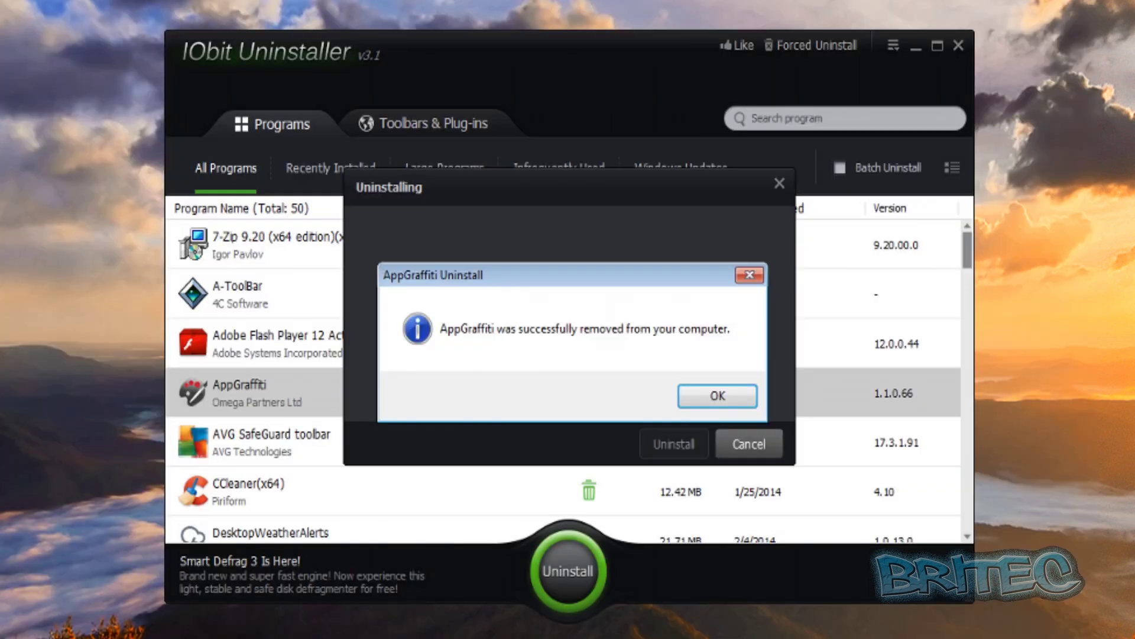
pyautogui.click(724, 396)
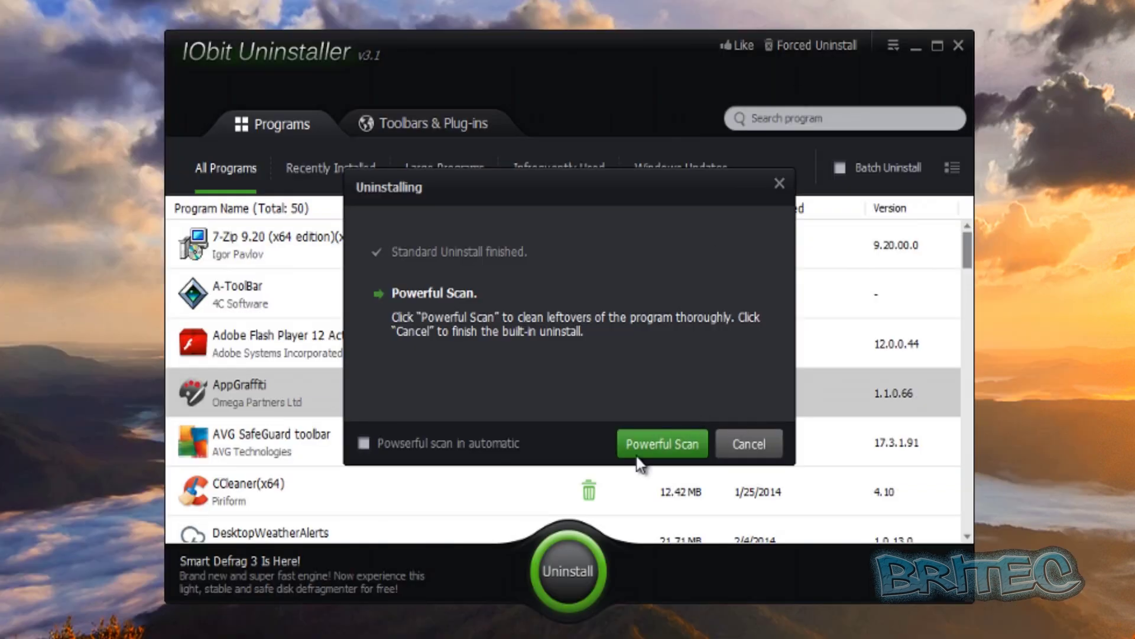
pyautogui.click(665, 446)
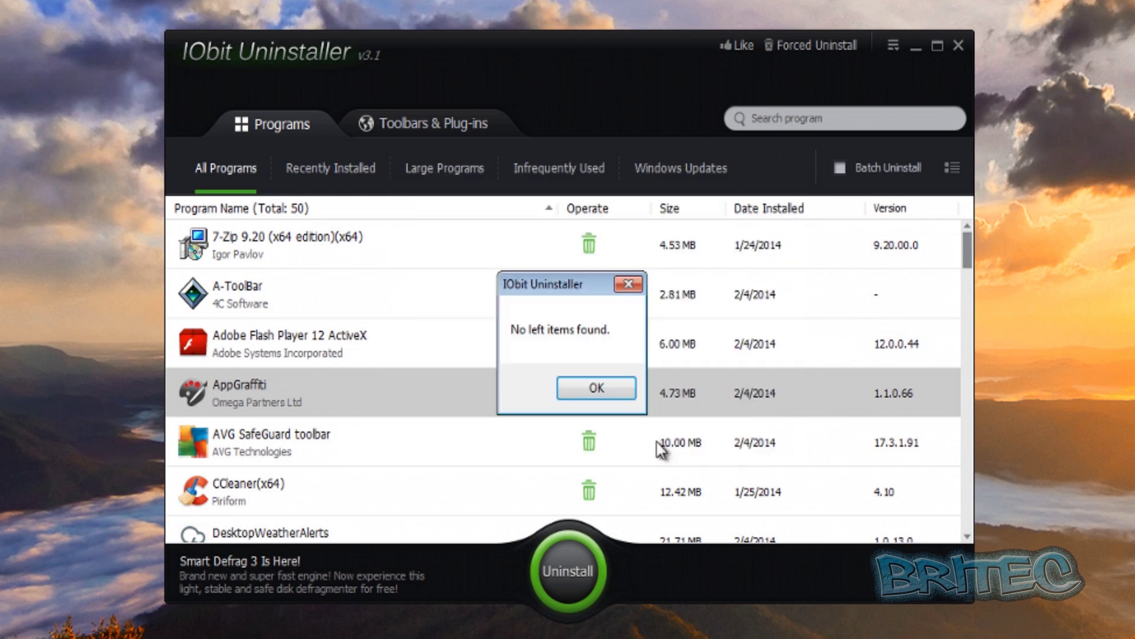
pyautogui.click(609, 390)
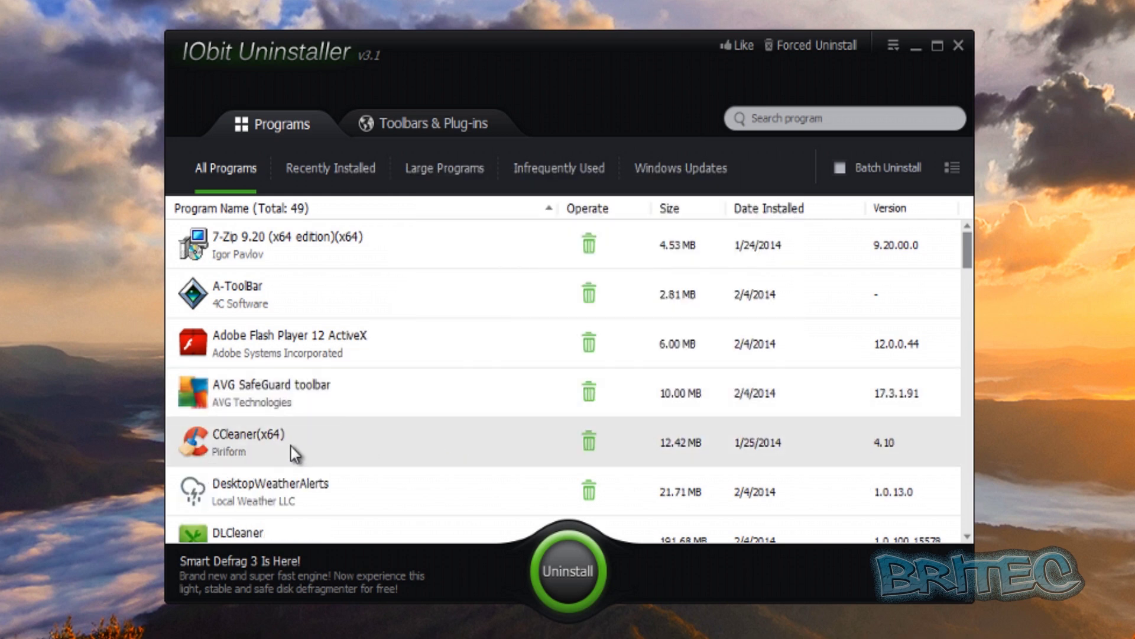
# Uninstall DesktopWeatherAlerts without creating a restore point
pyautogui.click(270, 494)
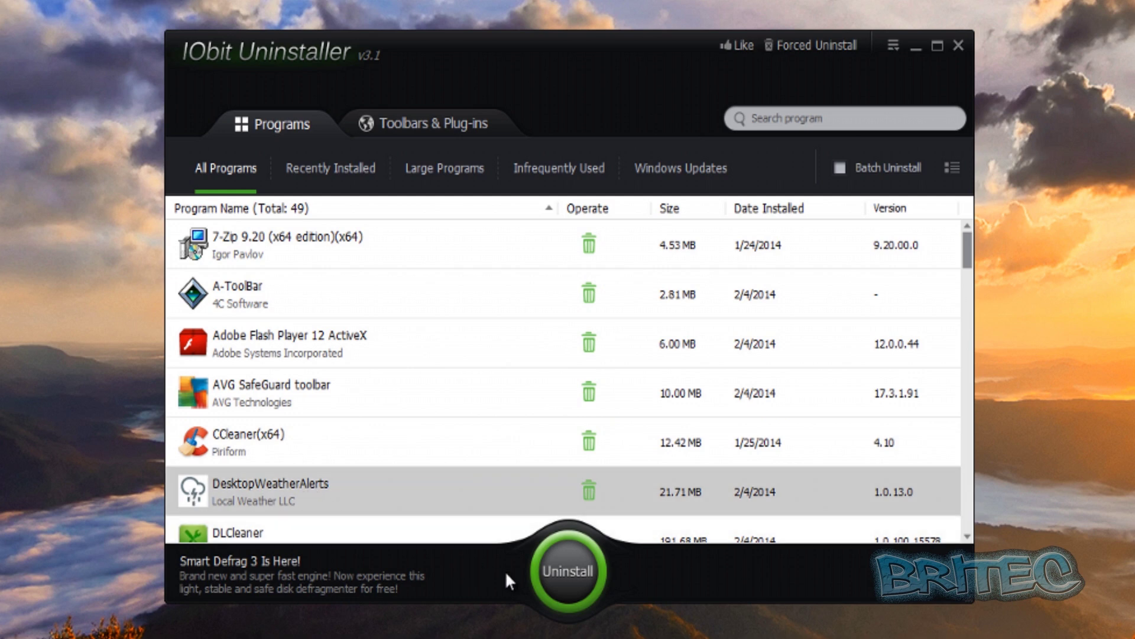
pyautogui.click(574, 577)
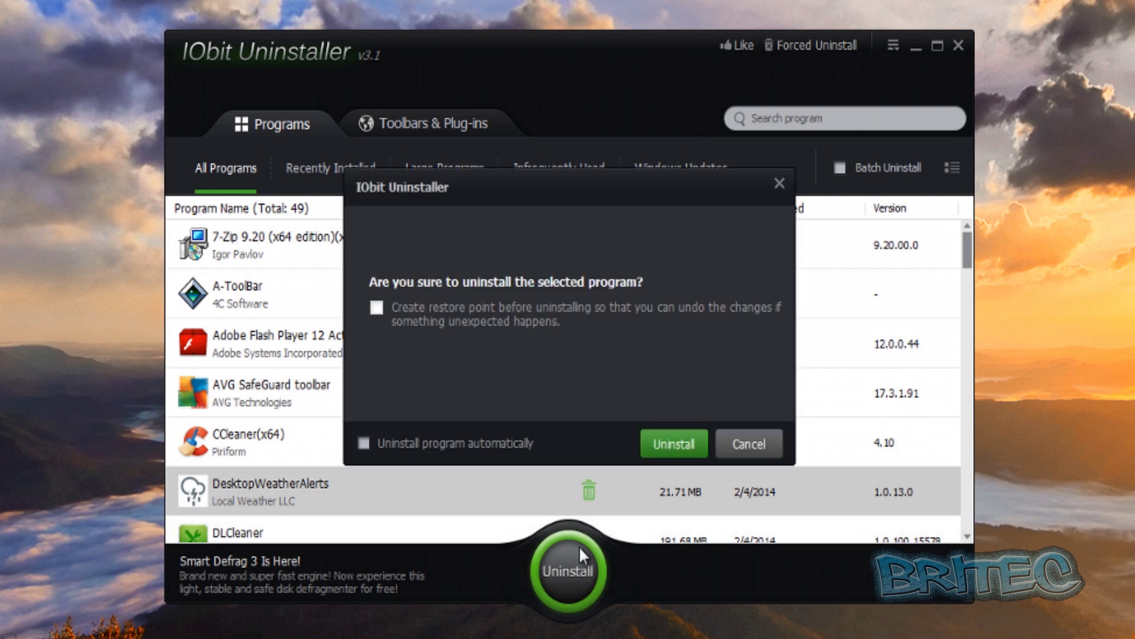
pyautogui.click(656, 432)
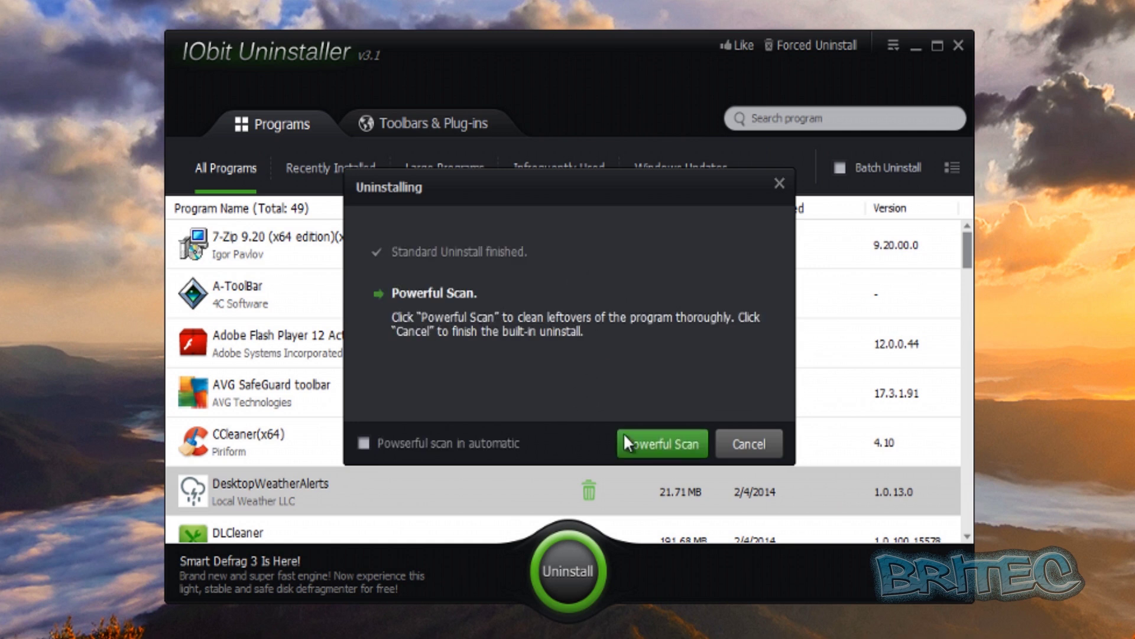
# Run a Powerful Scan for DesktopWeatherAlerts leftovers and delete the weatheralerts folder without shredding it
pyautogui.click(675, 441)
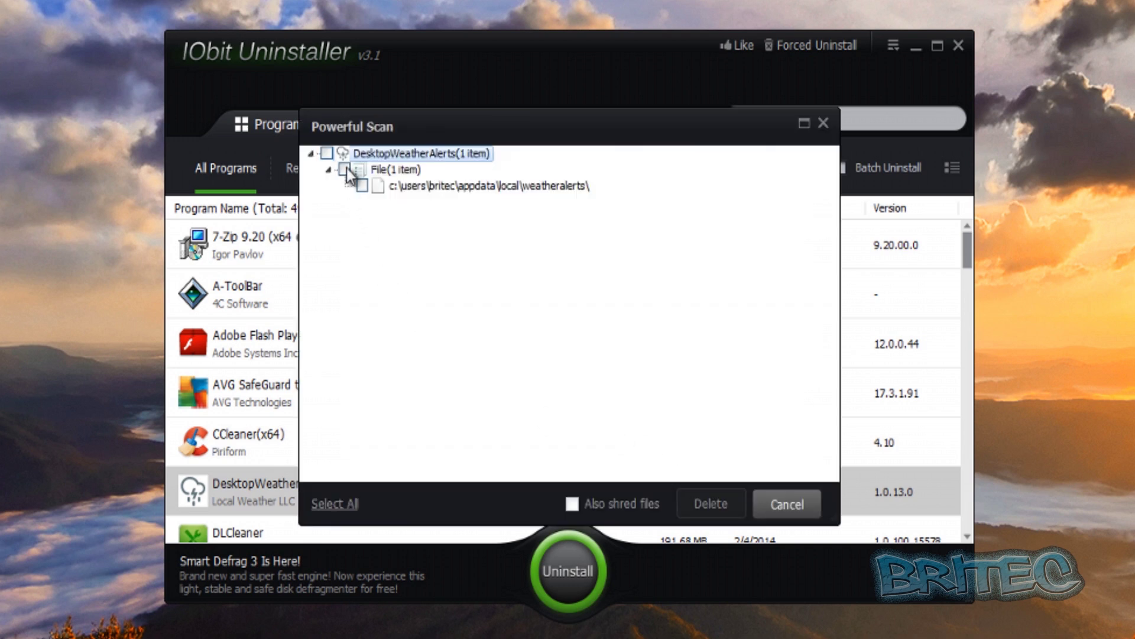
pyautogui.click(310, 154)
pyautogui.click(326, 154)
pyautogui.click(310, 154)
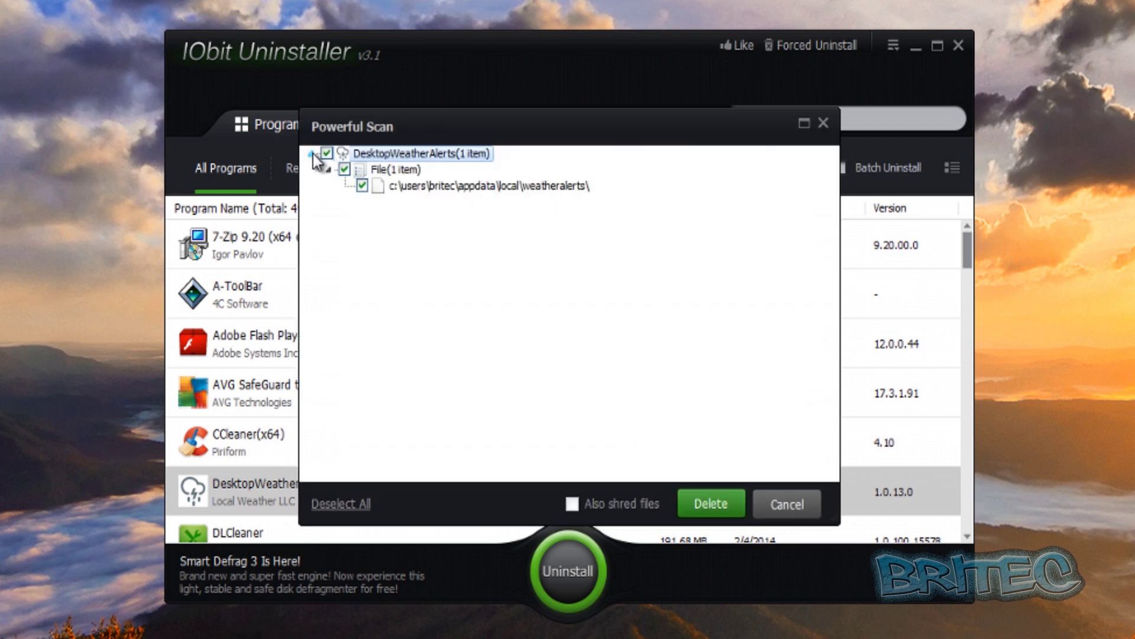
pyautogui.click(711, 506)
pyautogui.click(570, 403)
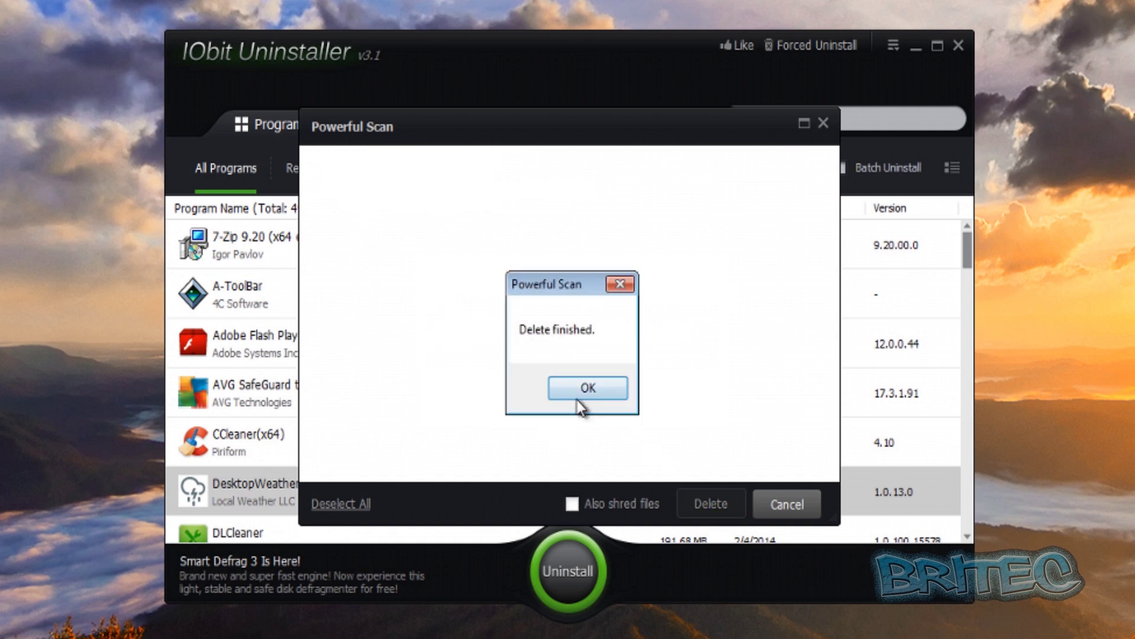
pyautogui.click(577, 398)
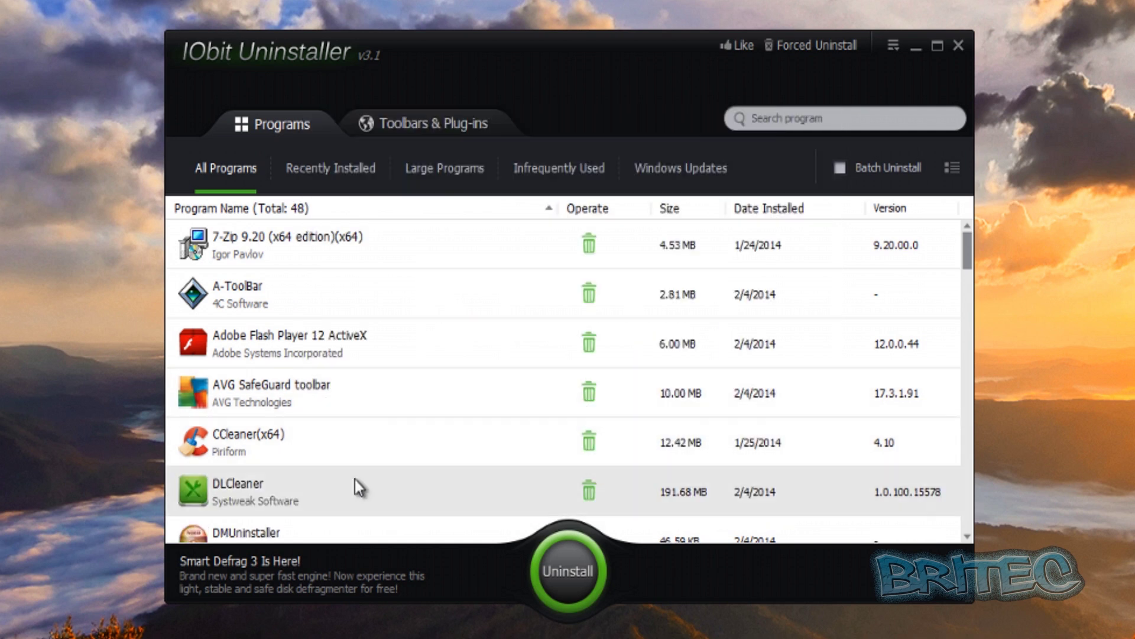
# Uninstall DLCleaner and all its components without a restore point, and decline the computer restart
pyautogui.click(304, 498)
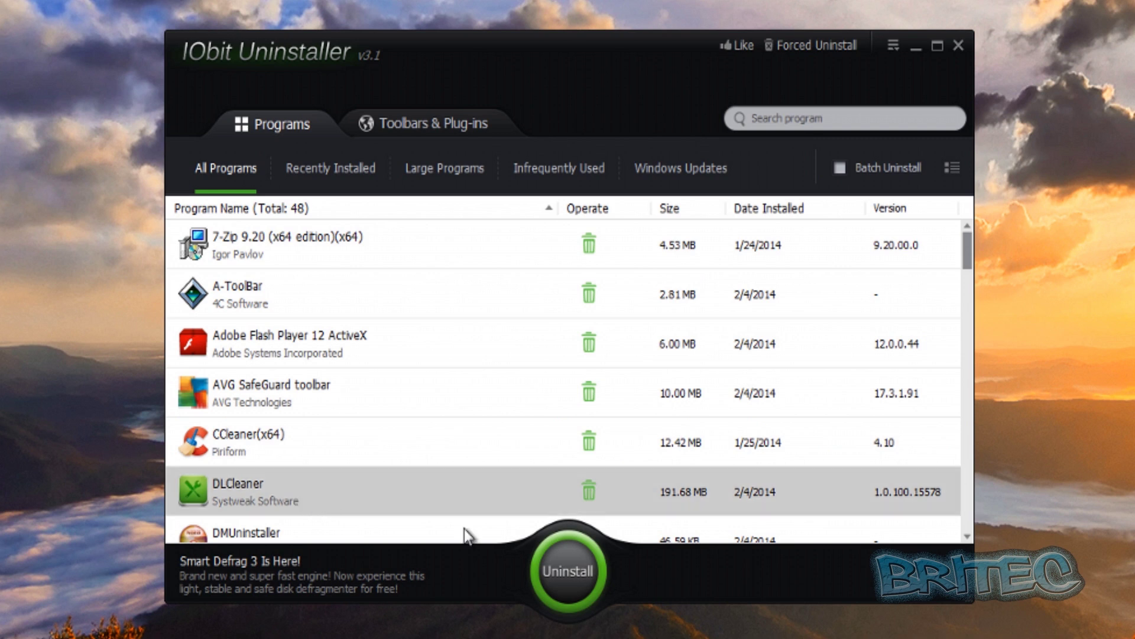
pyautogui.click(556, 583)
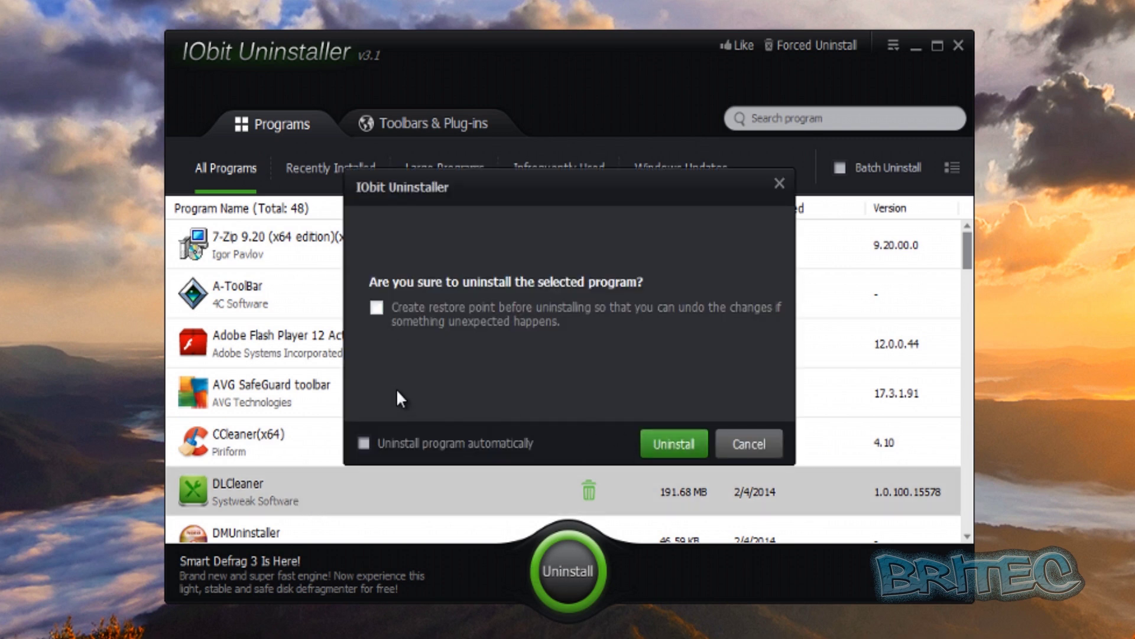
pyautogui.click(651, 440)
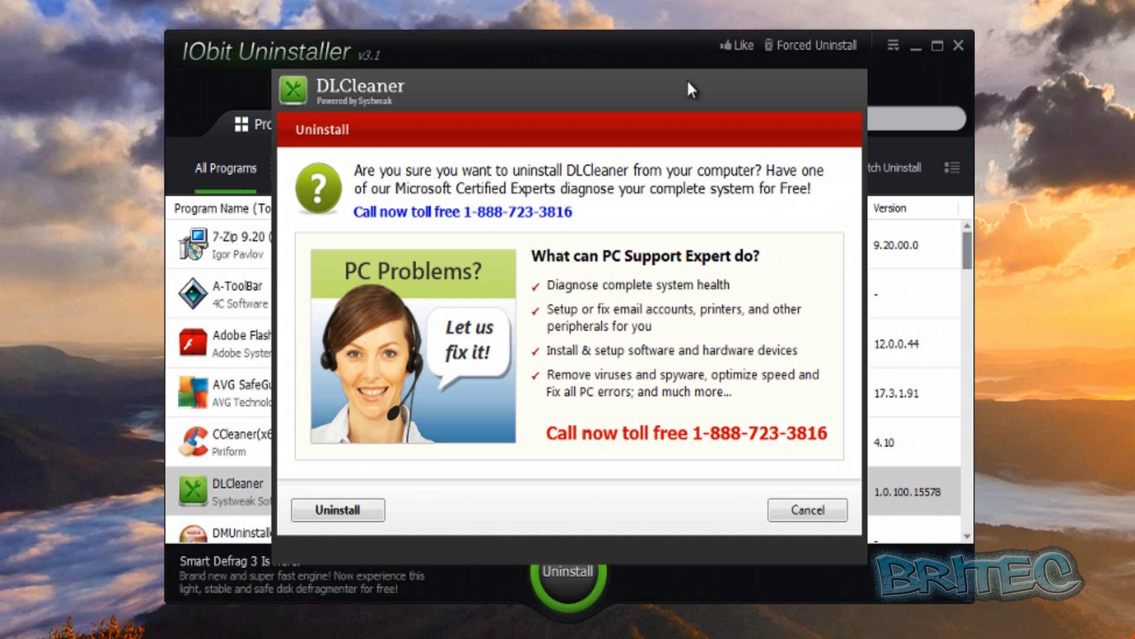
pyautogui.click(332, 509)
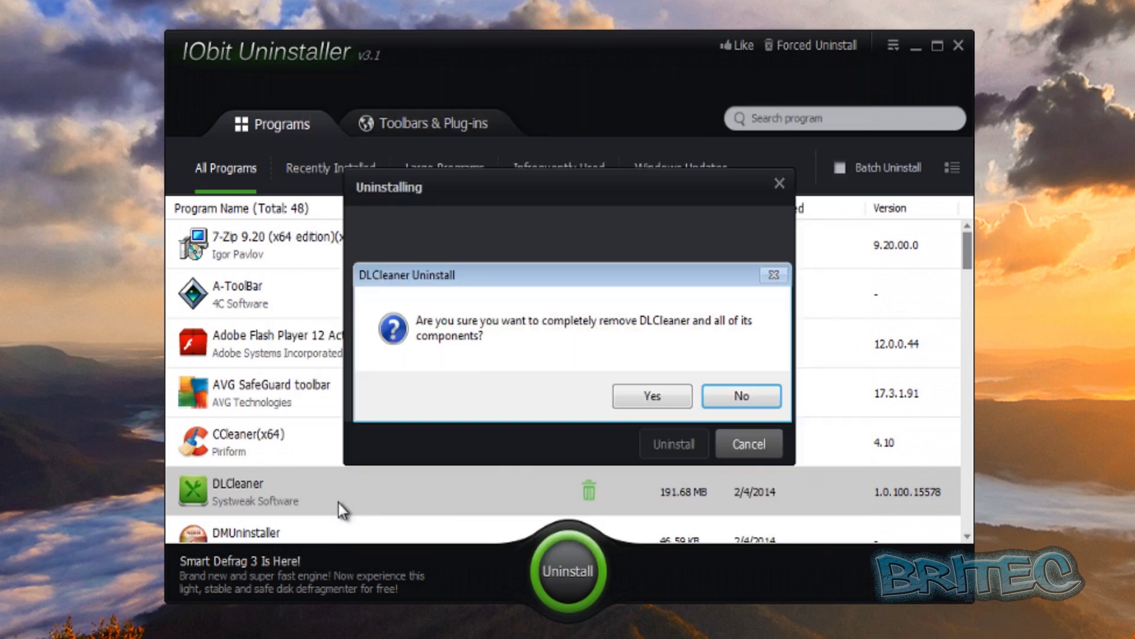
pyautogui.click(637, 397)
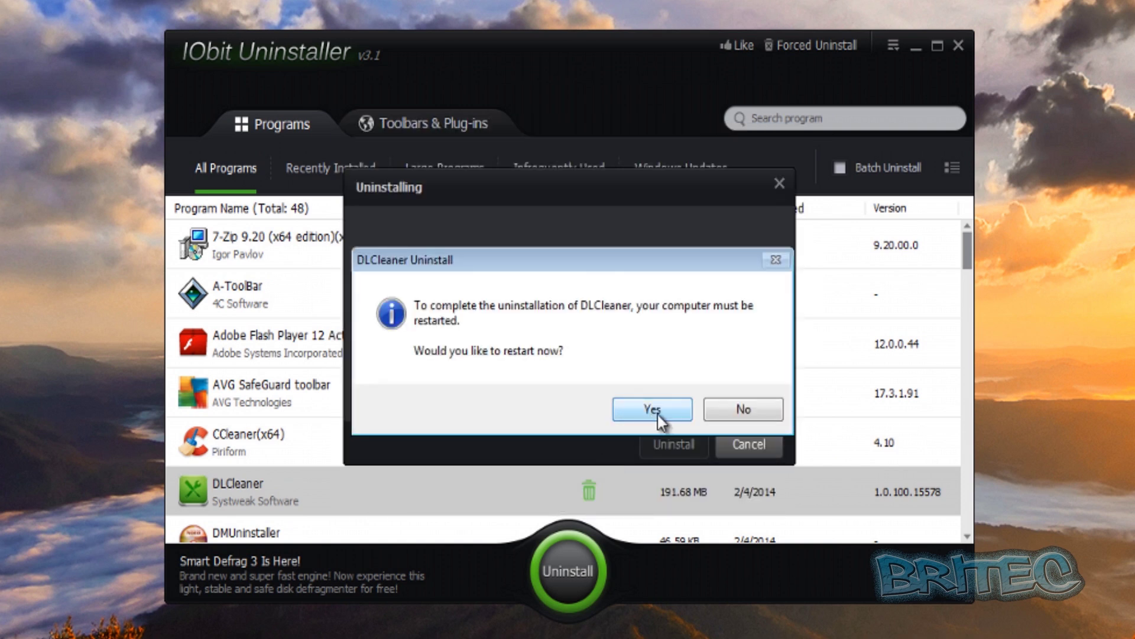
pyautogui.click(761, 414)
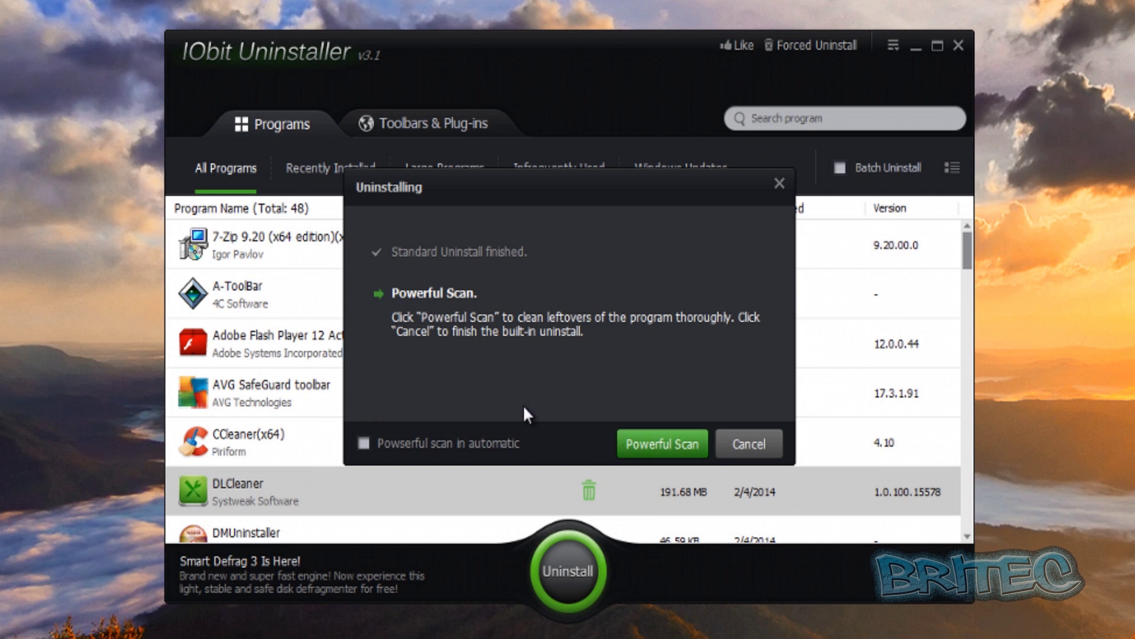
# Run a Powerful Scan for DLCleaner leftovers and delete the dlcleaner folder and SecureShell.dll without shredding them
pyautogui.click(649, 448)
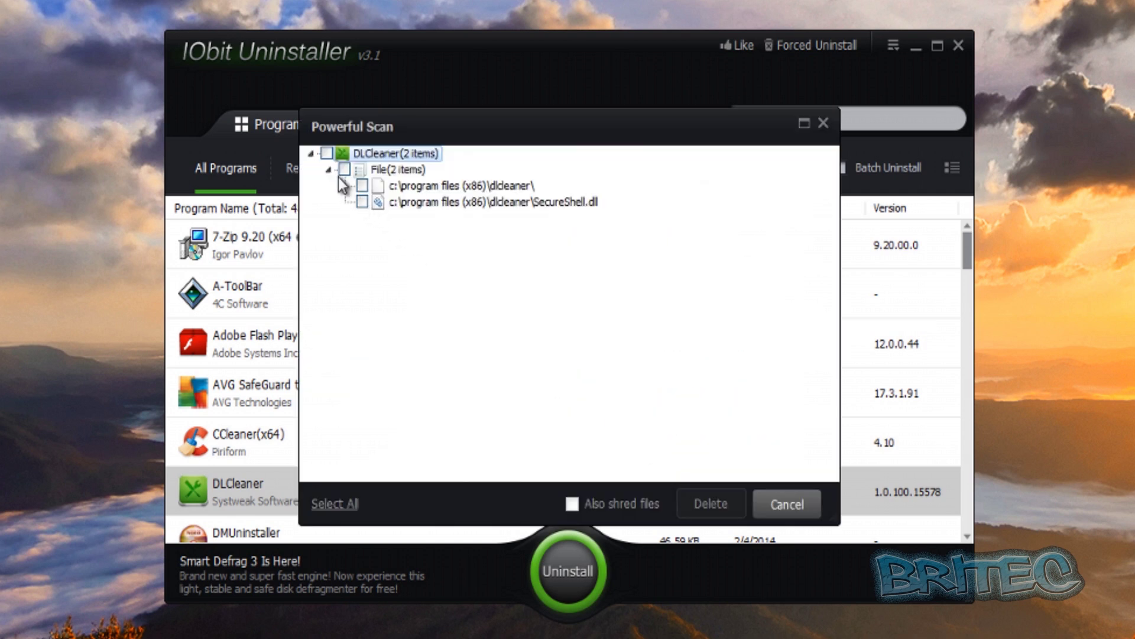
pyautogui.click(326, 153)
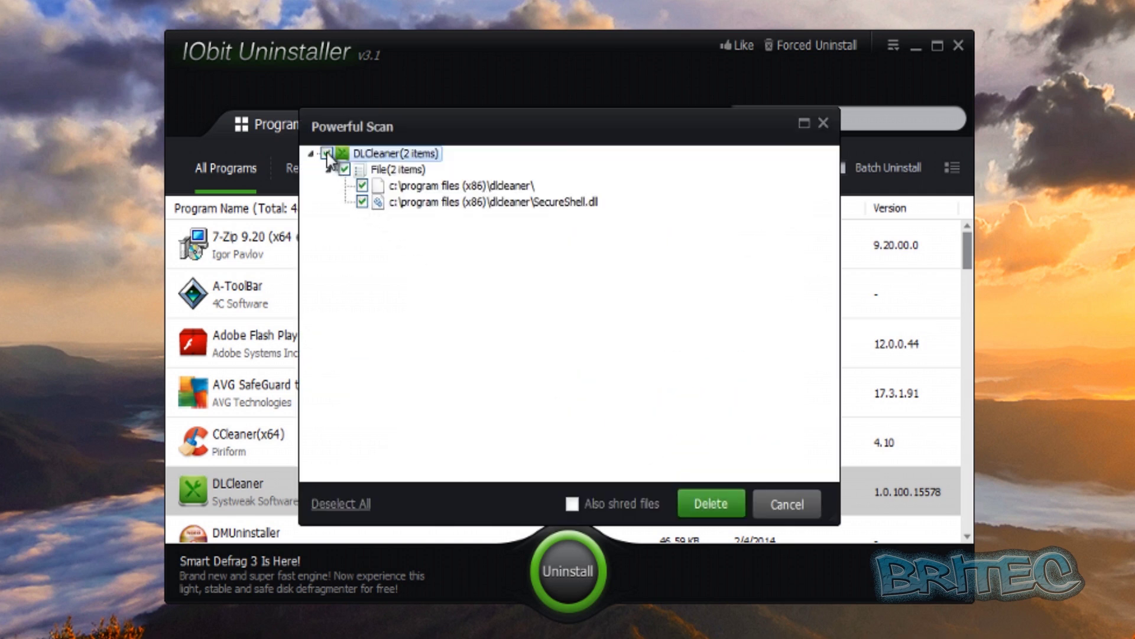
pyautogui.click(718, 507)
pyautogui.click(581, 395)
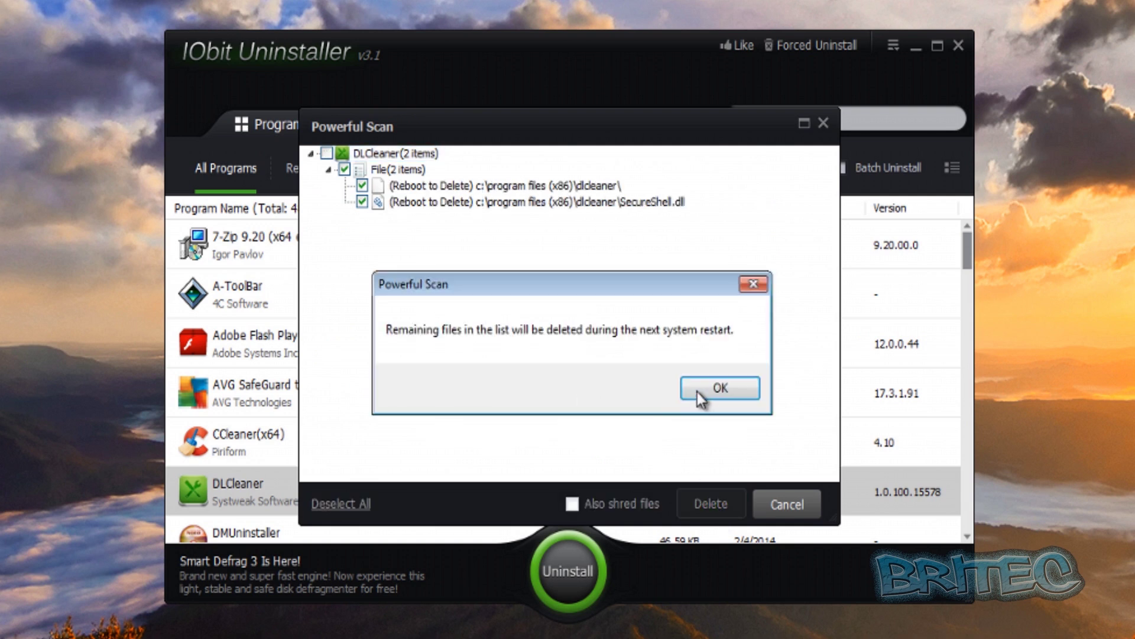
pyautogui.click(719, 388)
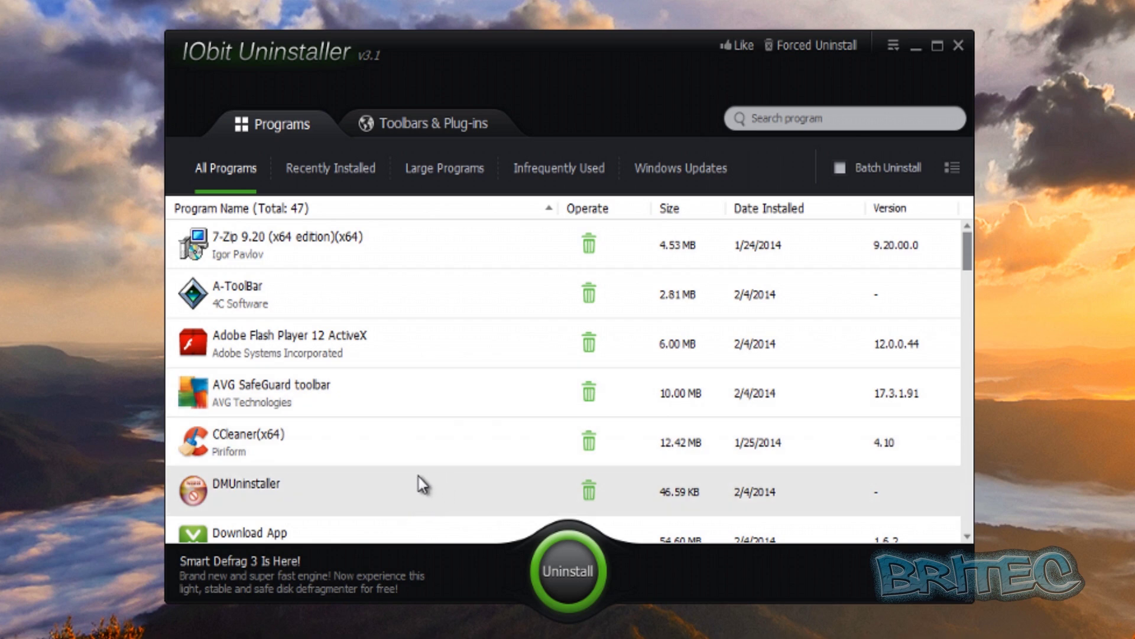
# Uninstall DMUninstaller without a restore point, and continue through the Online Vault backup prompt
pyautogui.doubleClick(419, 477)
pyautogui.click(676, 447)
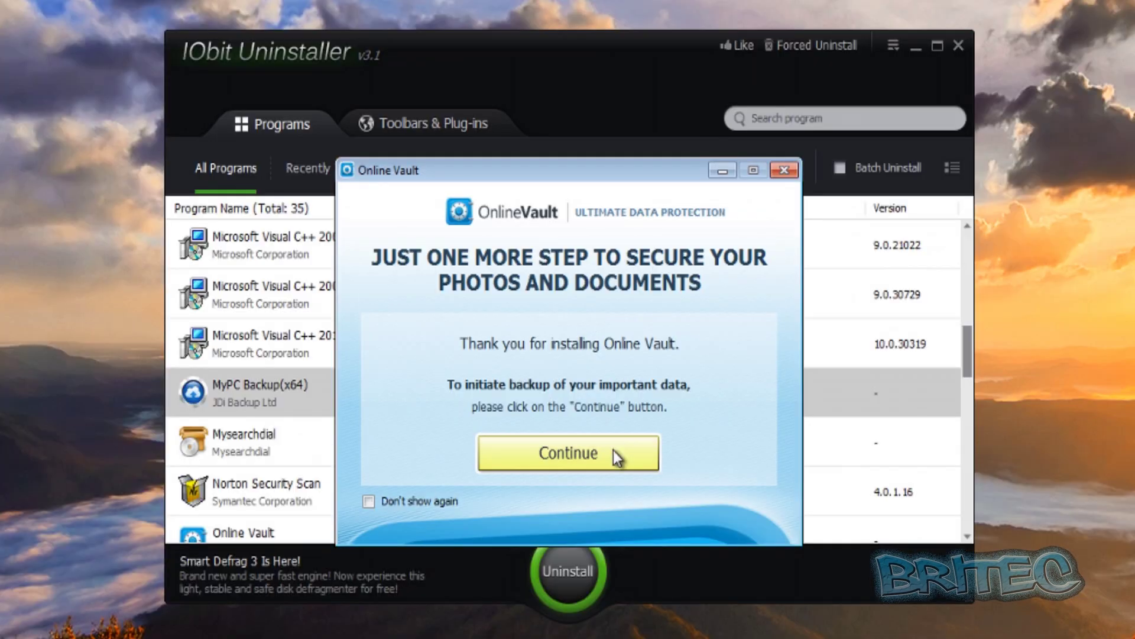
pyautogui.click(613, 449)
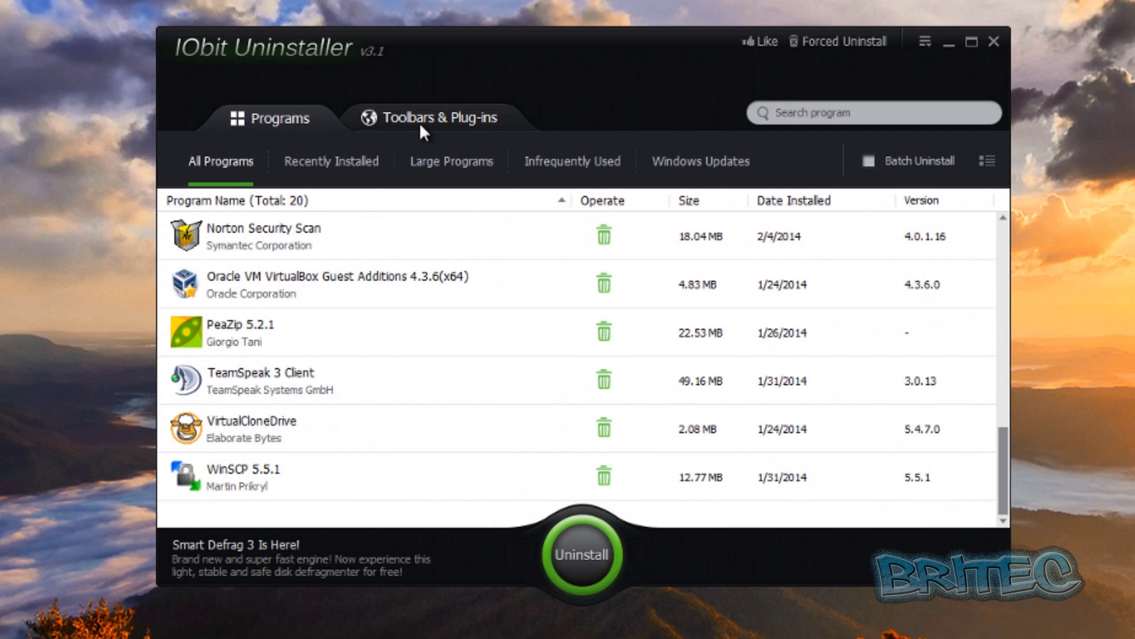
# Open the browser toolbars and plug-ins list and mark both AppGraffiti entries and Feven 1.8 (1000.1000.1000.1000) for removal
pyautogui.click(420, 115)
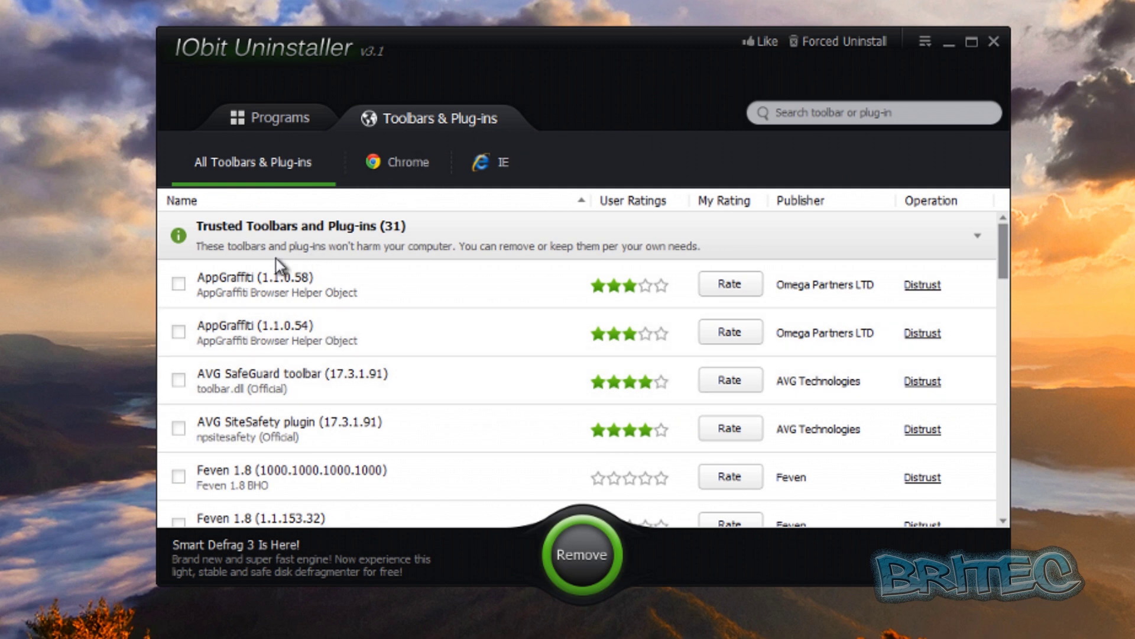
pyautogui.click(178, 332)
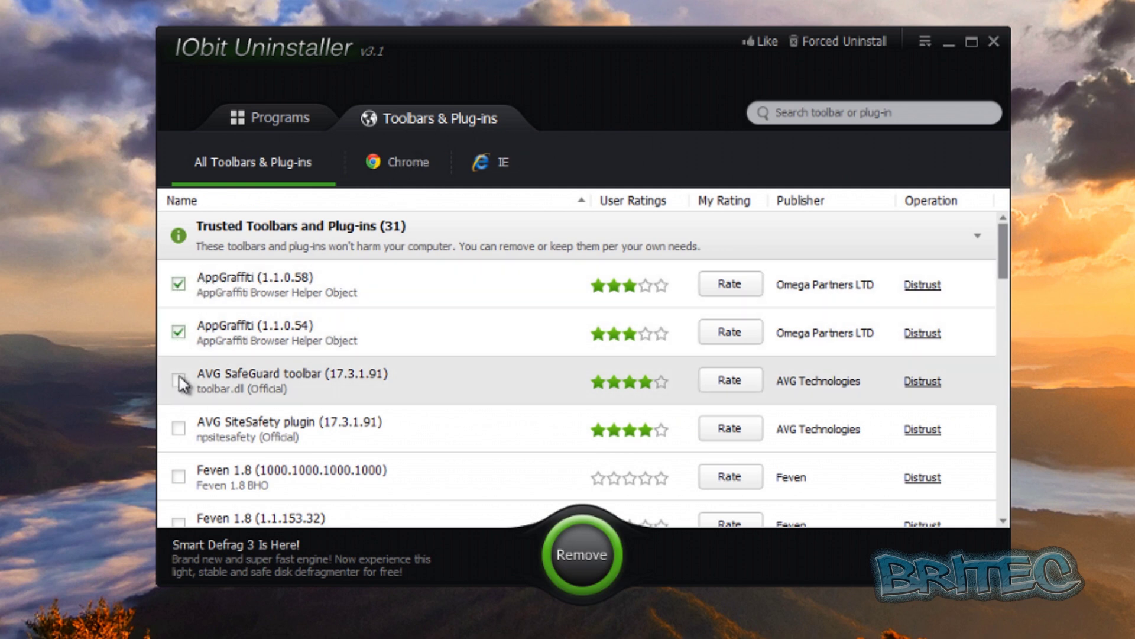
pyautogui.click(177, 383)
pyautogui.click(178, 381)
pyautogui.click(175, 477)
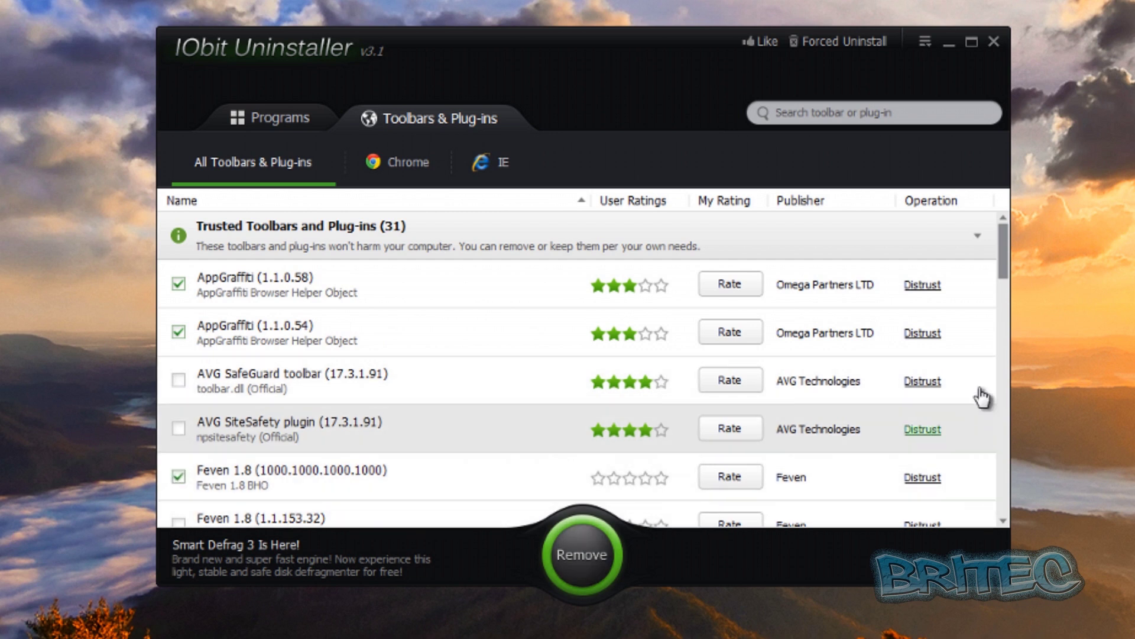
# Mark Feven 1.8 (1.1.153.32), Free Games 111 and GamingWonderland for removal, leaving the Gmail plug-in unselected
pyautogui.moveTo(1005, 249); pyautogui.dragTo(1002, 268)
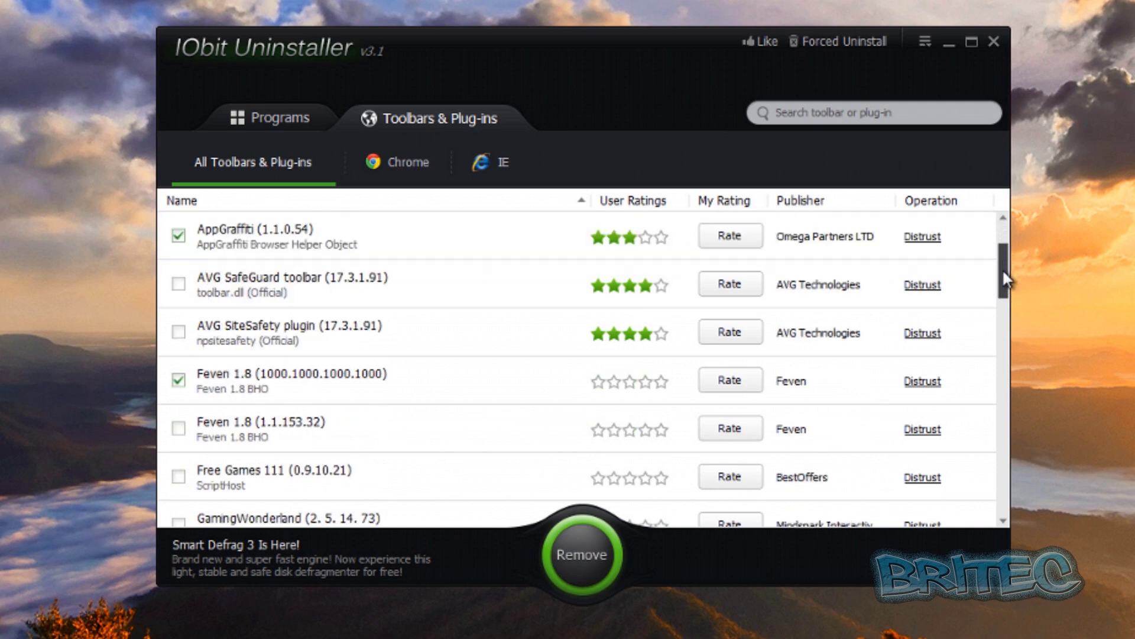
pyautogui.click(178, 429)
pyautogui.click(179, 476)
pyautogui.moveTo(1002, 291); pyautogui.dragTo(1001, 327)
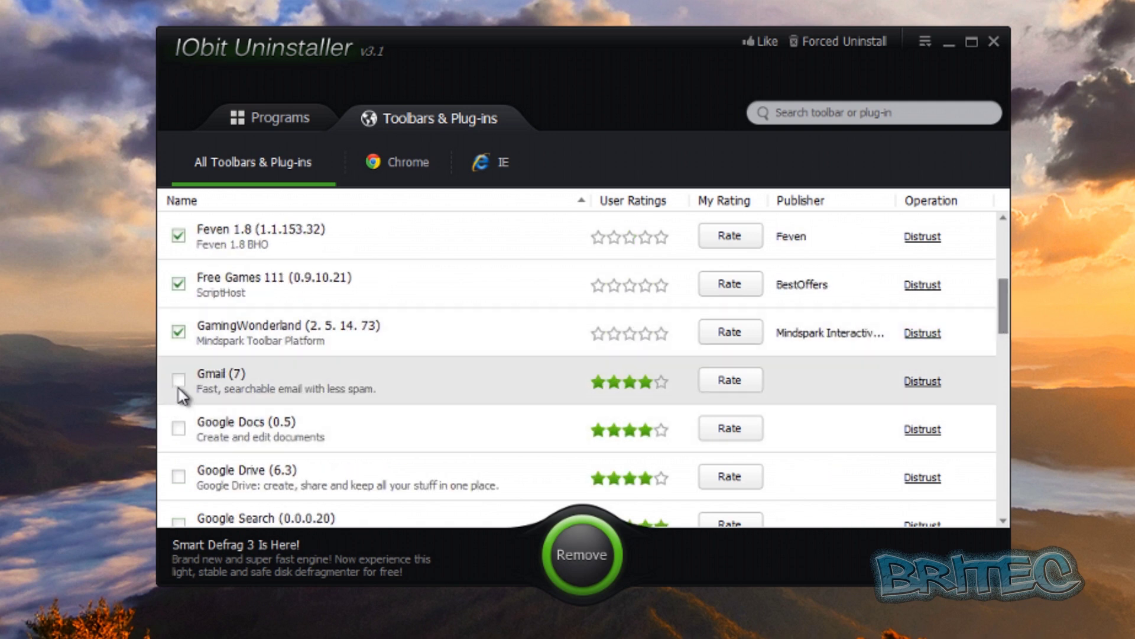
pyautogui.click(180, 391)
pyautogui.click(179, 381)
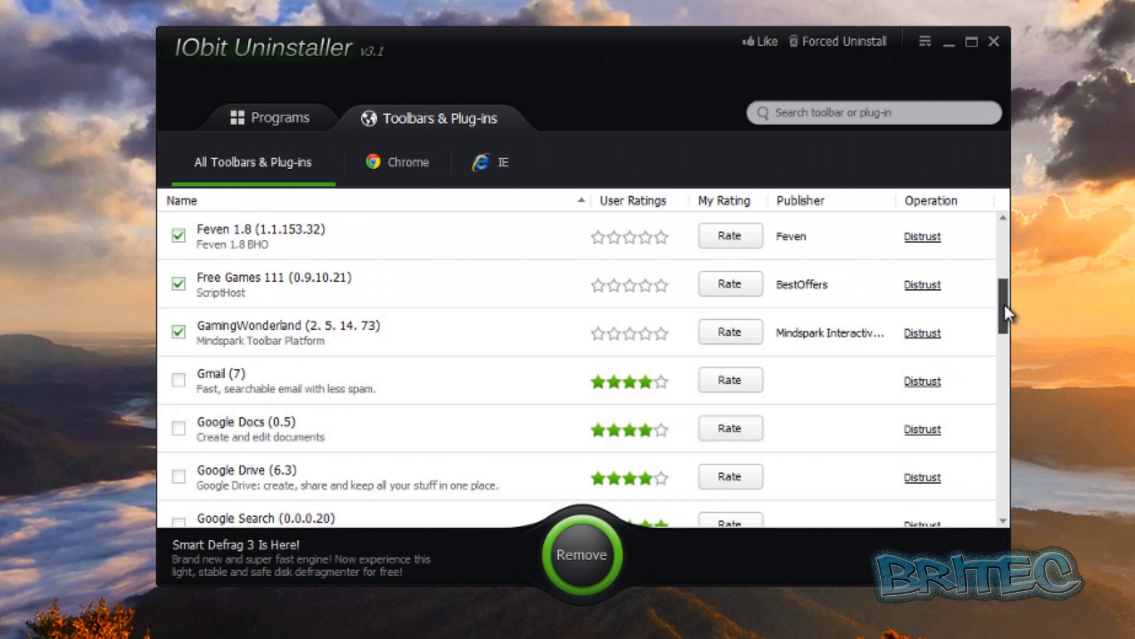
# Mark Inbox Toolbar, Mindspark Toolbar Platform Plugin Stub and mysearchdial Helper Object for removal
pyautogui.moveTo(1004, 311); pyautogui.dragTo(983, 378)
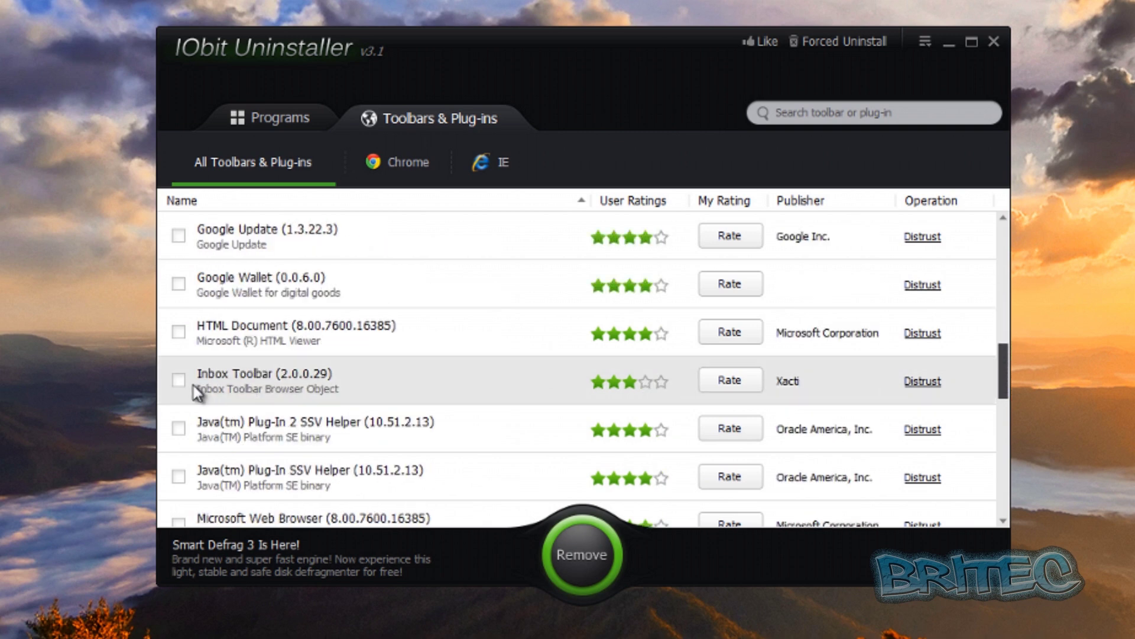
pyautogui.click(179, 380)
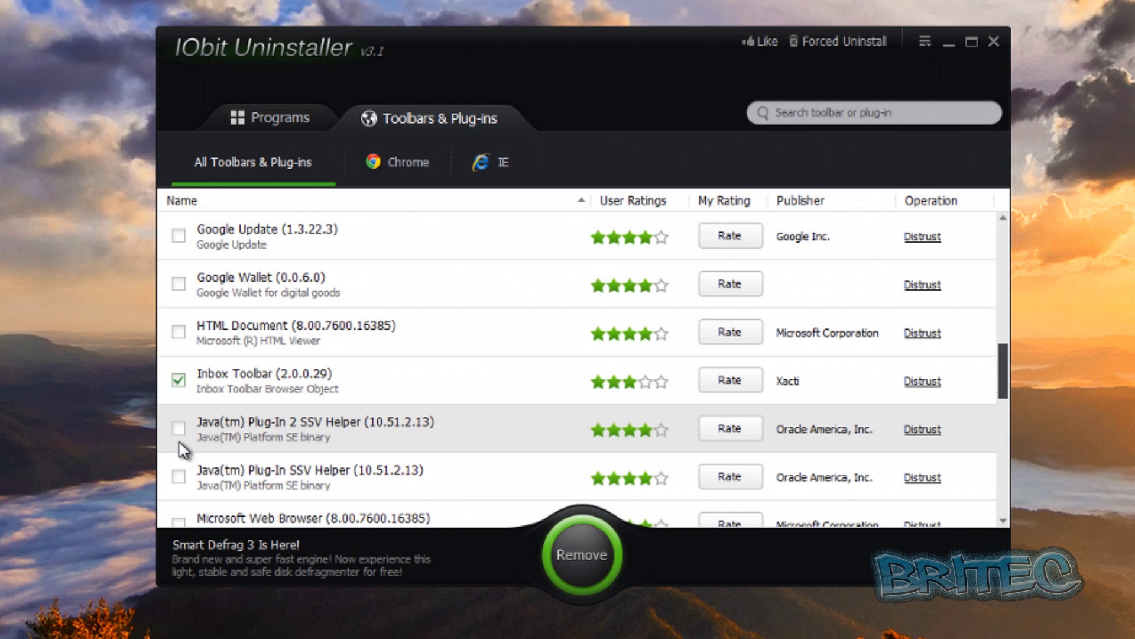
pyautogui.moveTo(1004, 371); pyautogui.dragTo(1001, 399)
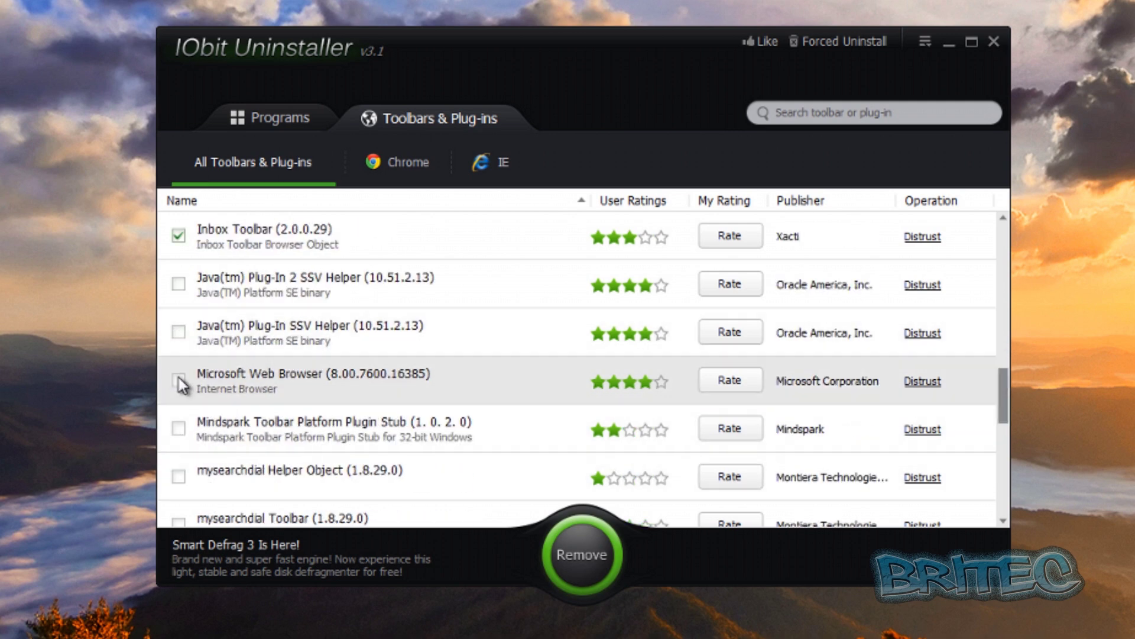
pyautogui.click(178, 427)
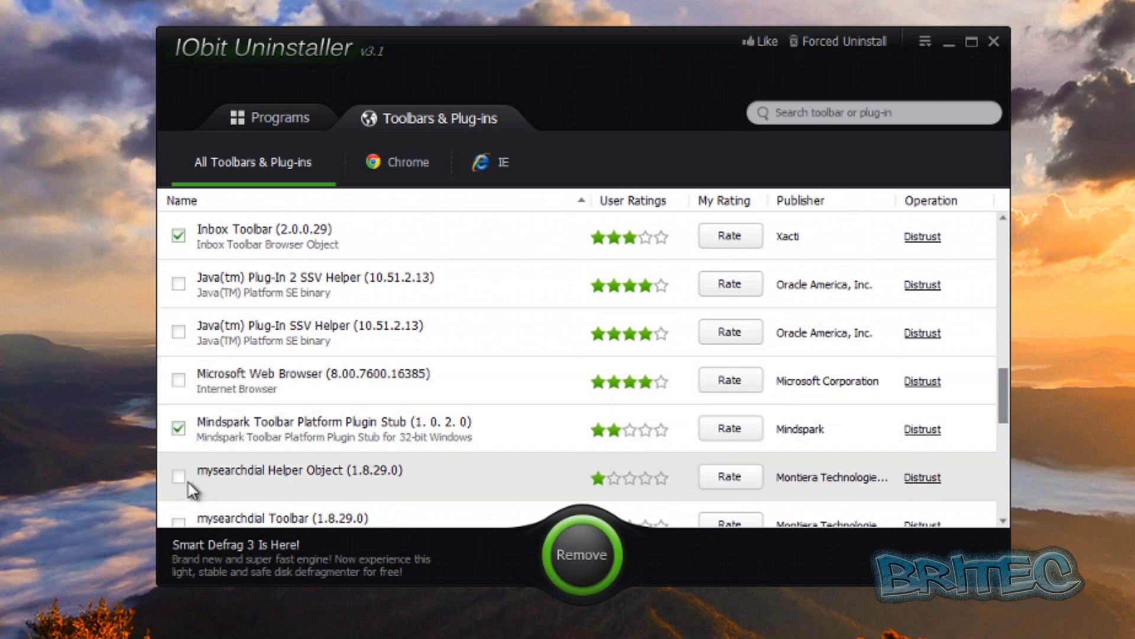
pyautogui.click(179, 477)
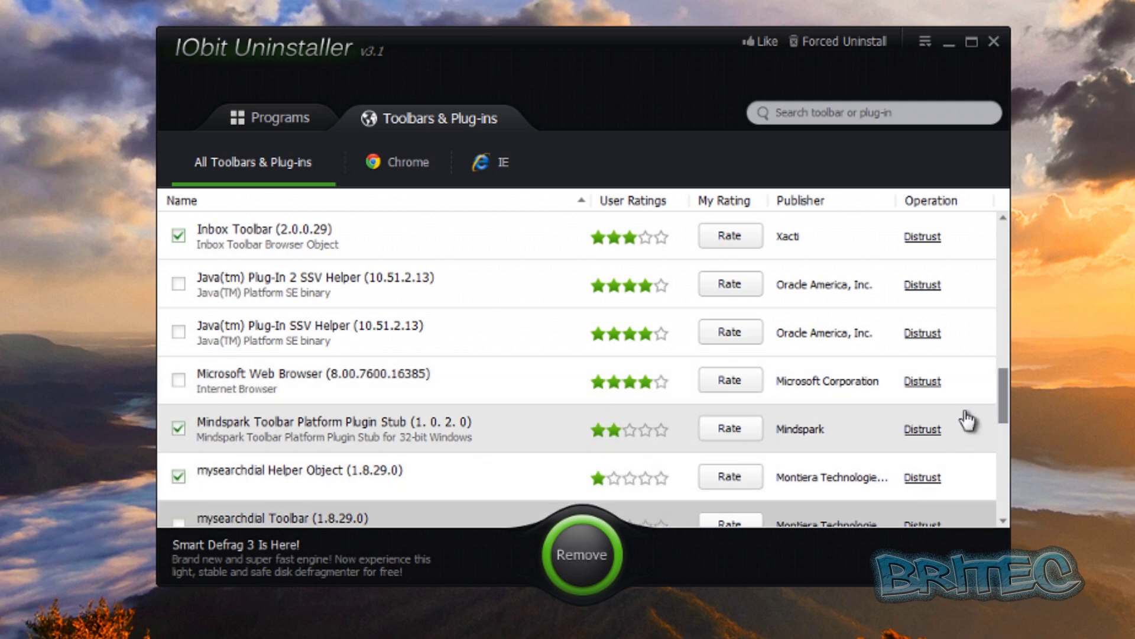
# Mark mysearchdial Toolbar, RightSurf, Search Assistant BHO and Speed Test 127 for removal, skipping Shockwave Flash Object
pyautogui.moveTo(994, 383); pyautogui.dragTo(1007, 438)
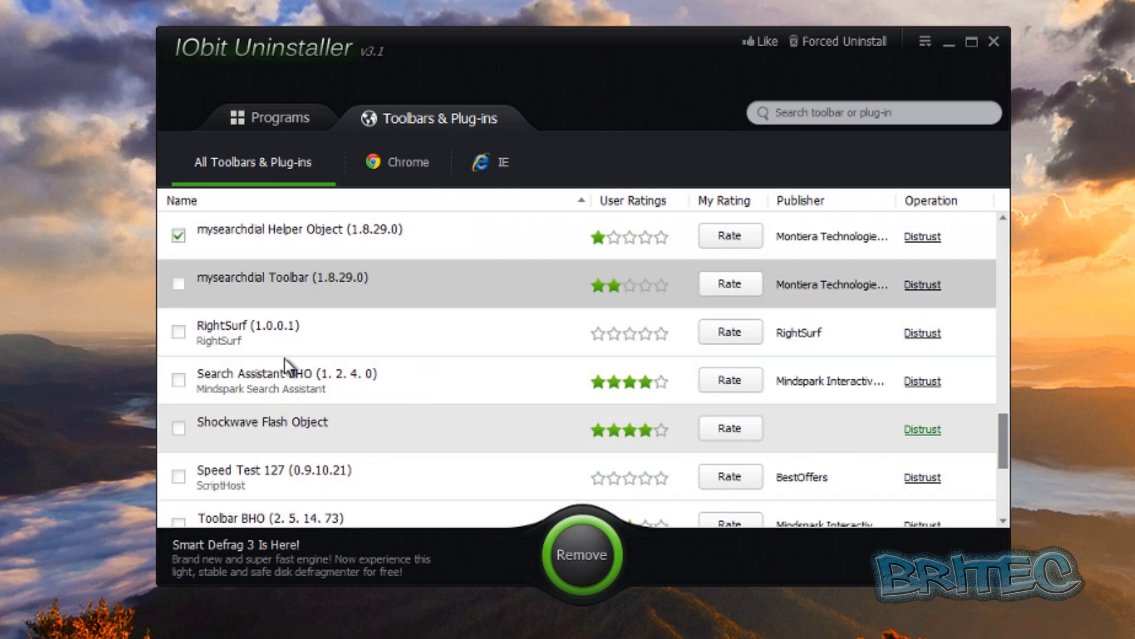
pyautogui.click(178, 289)
pyautogui.click(178, 330)
pyautogui.click(178, 382)
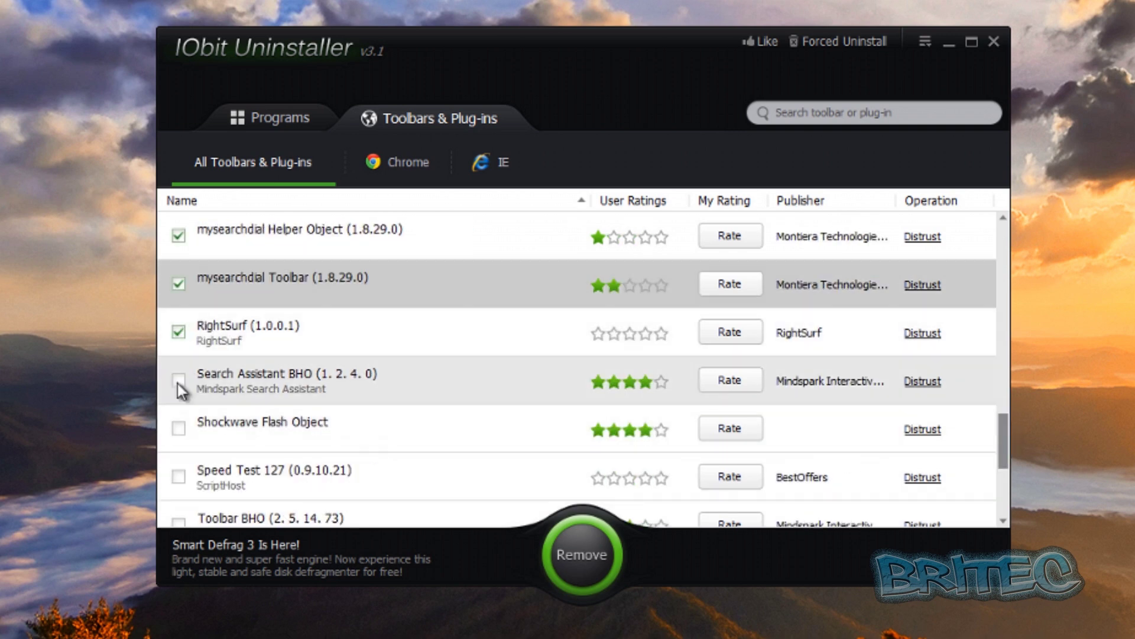
pyautogui.click(178, 381)
pyautogui.click(177, 383)
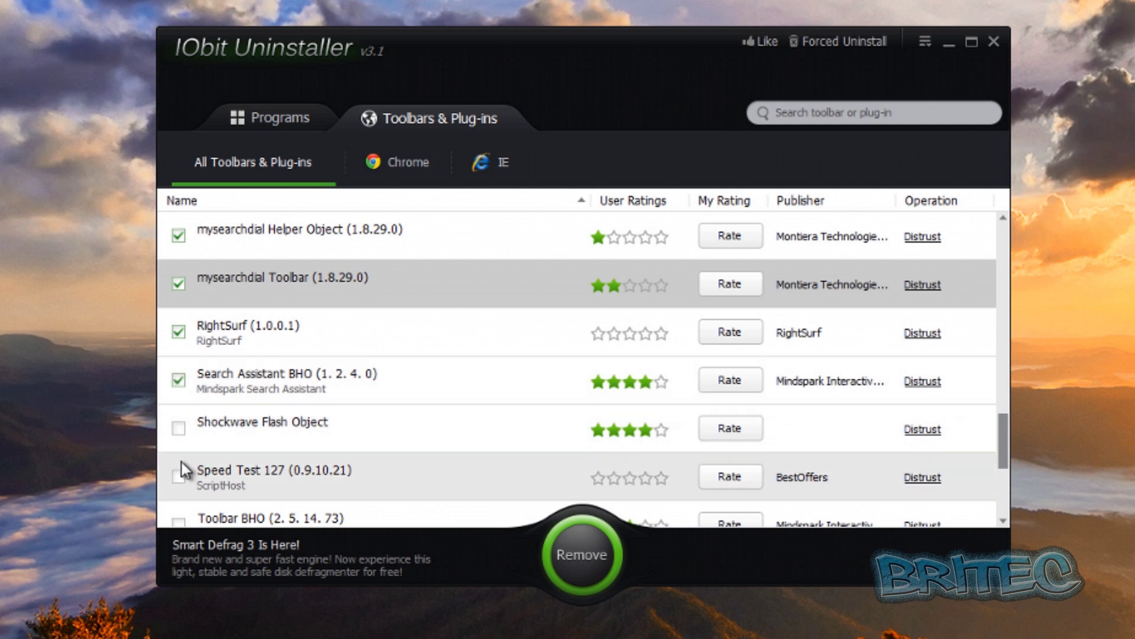
pyautogui.click(178, 476)
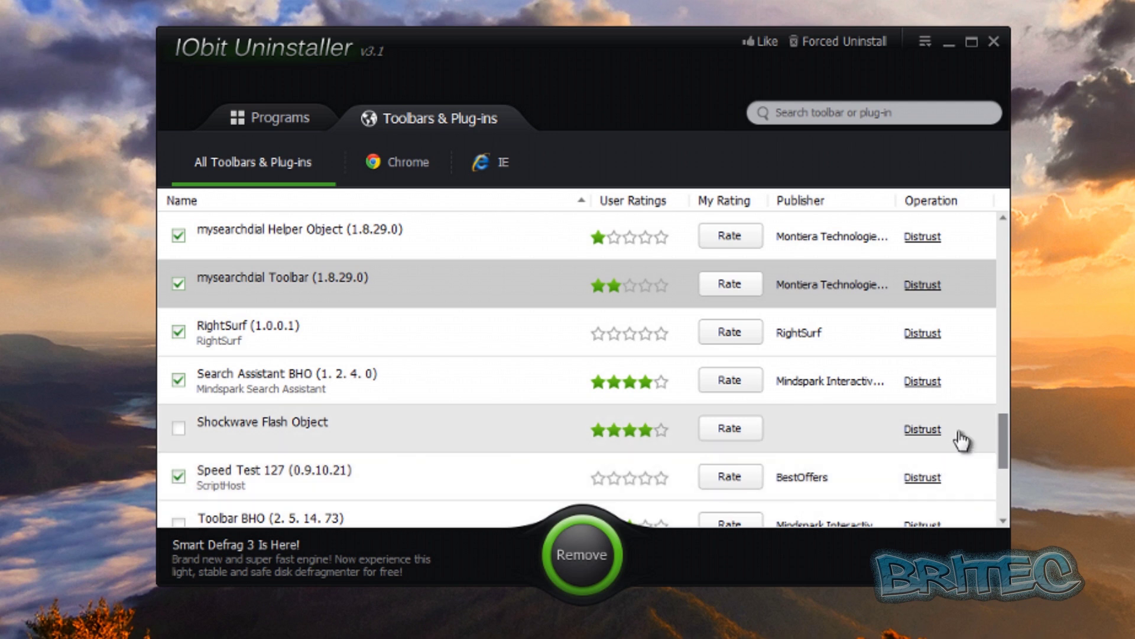
# Mark Toolbar BHO and WeatherBlink Installer Plugin Stub for removal, and check the rest of the plug-in list
pyautogui.moveTo(1003, 431); pyautogui.dragTo(1003, 454)
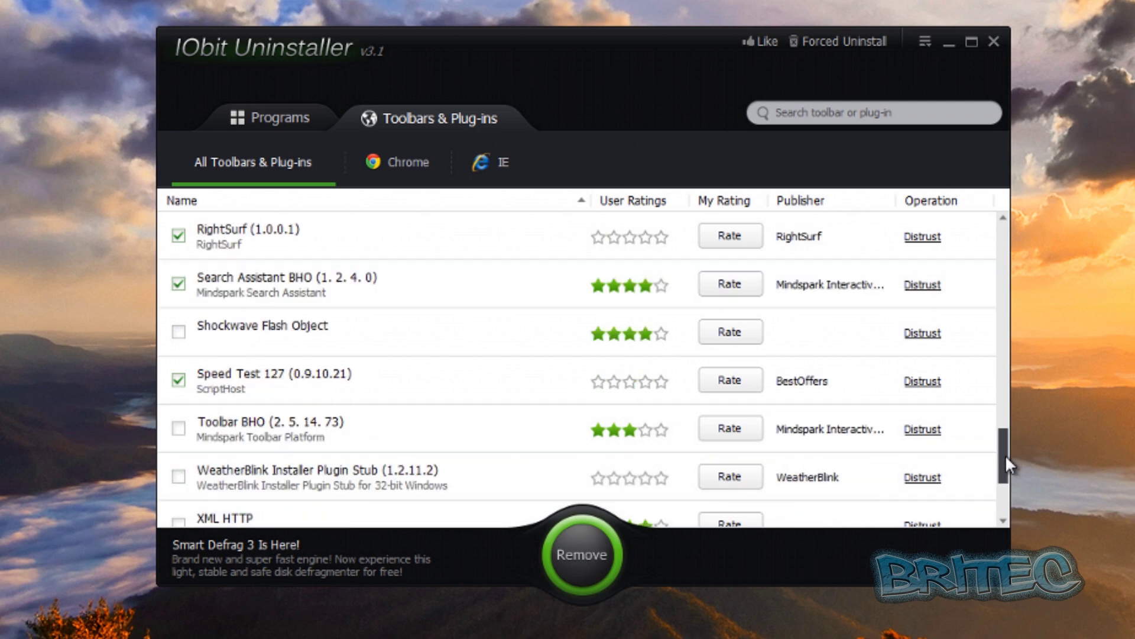
pyautogui.click(180, 429)
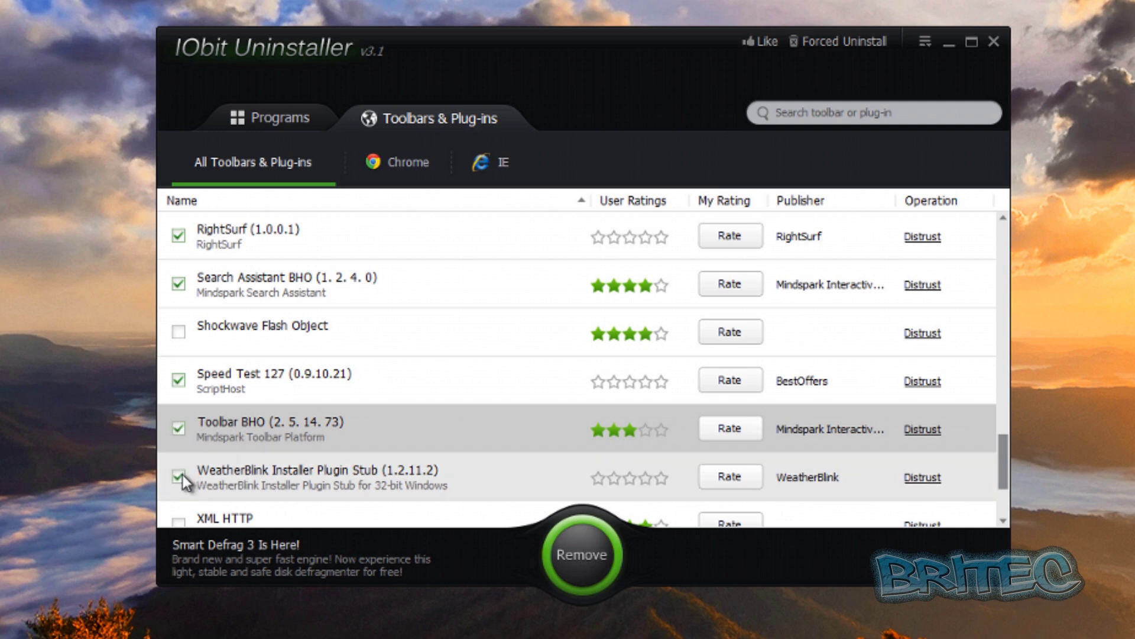
pyautogui.click(179, 476)
pyautogui.scroll(-1, 518, 478)
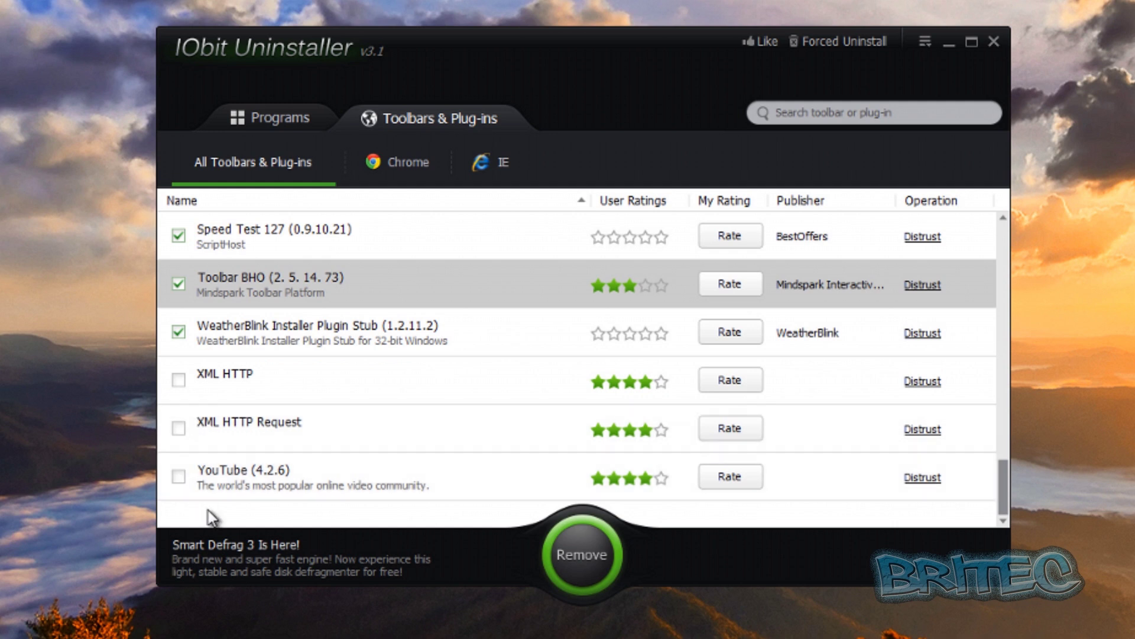
# Remove all the marked toolbars and plug-ins, confirming the removal
pyautogui.click(571, 565)
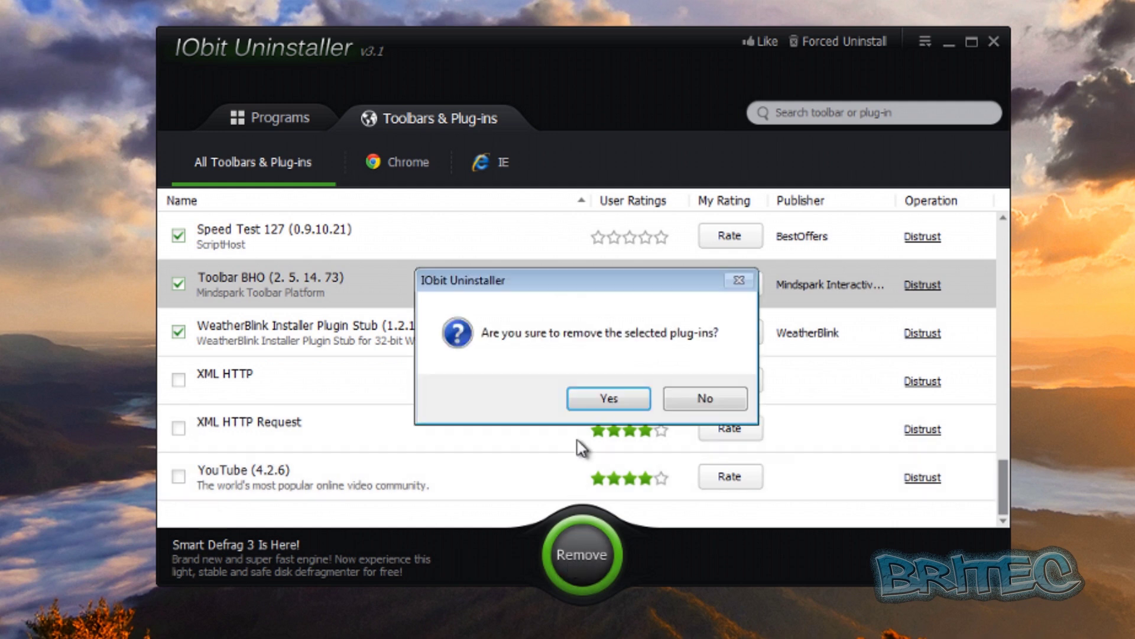
pyautogui.click(619, 406)
pyautogui.click(673, 395)
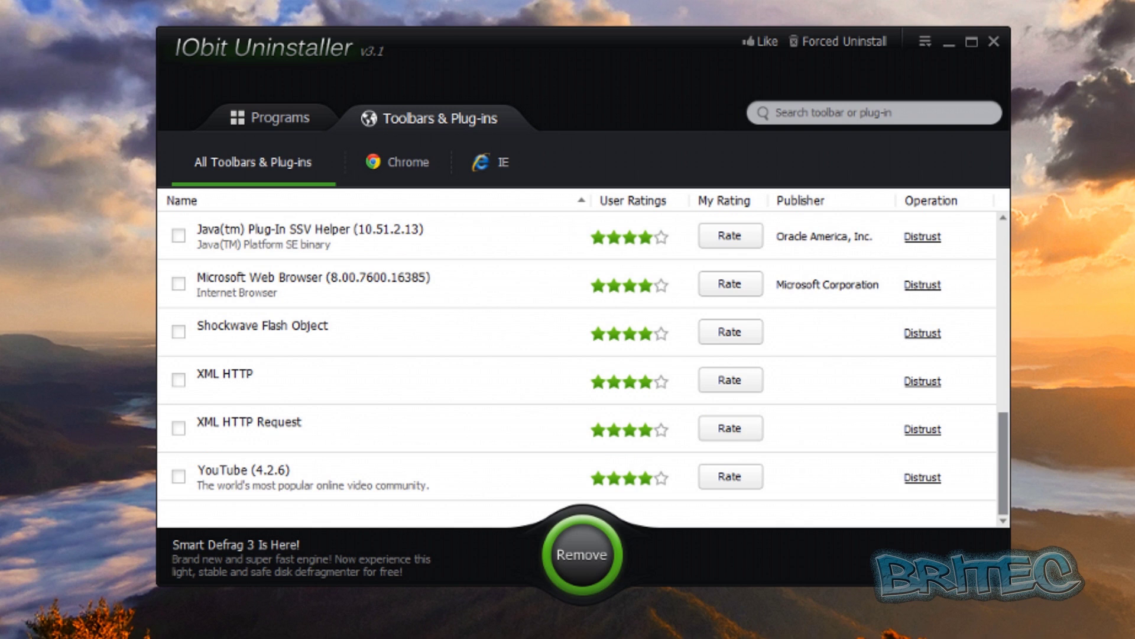
# Close the uninstaller and restart the computer
pyautogui.click(993, 41)
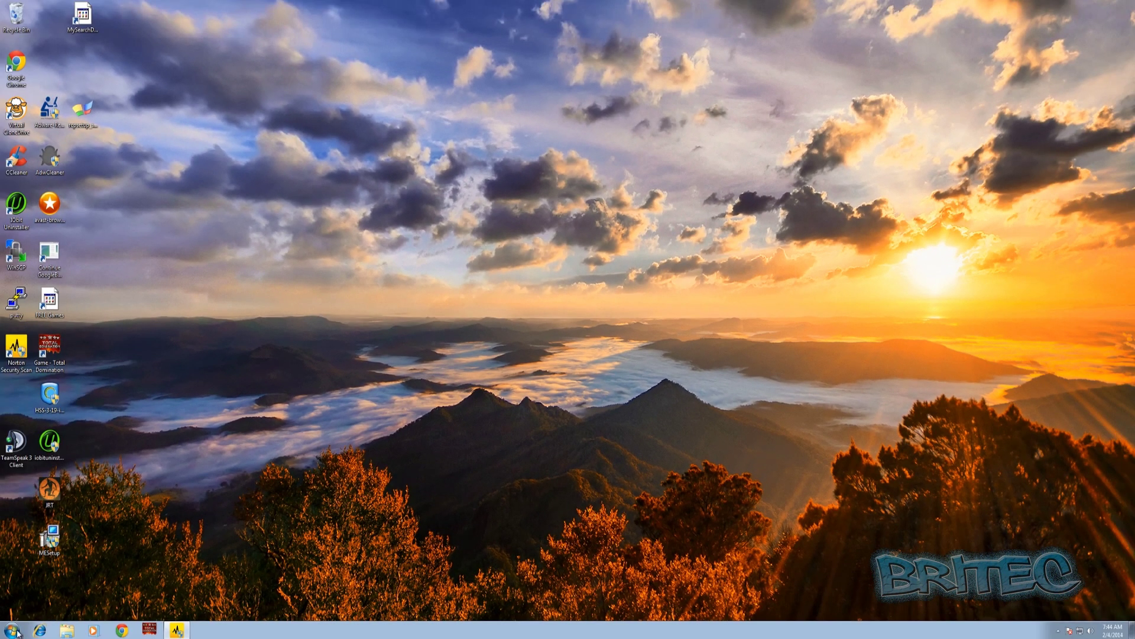
pyautogui.click(19, 632)
pyautogui.click(154, 605)
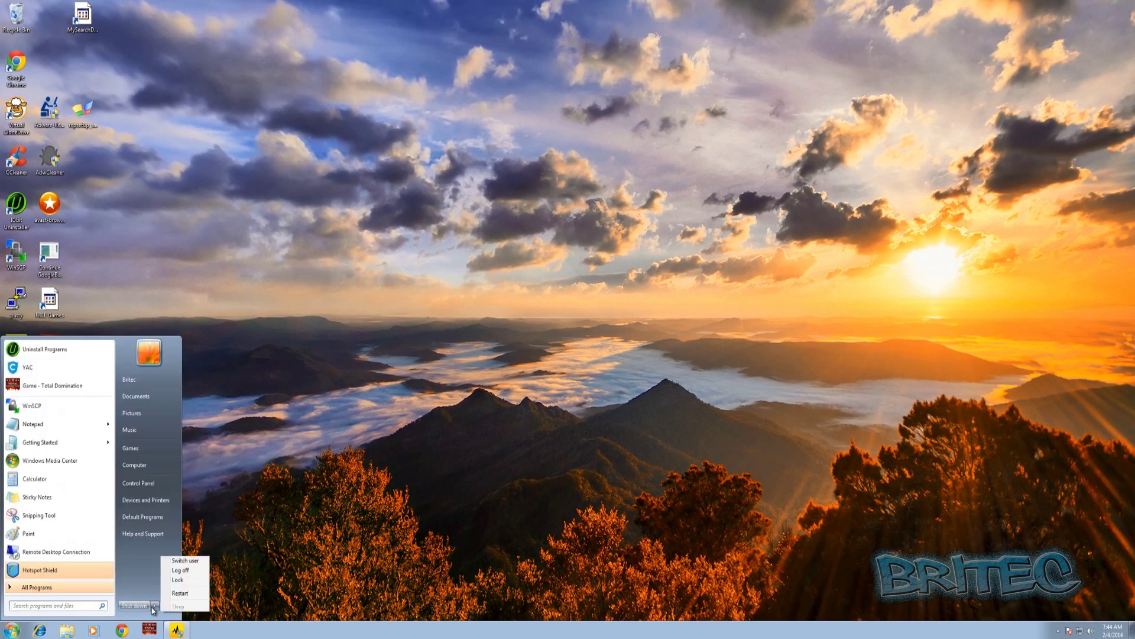
pyautogui.click(181, 594)
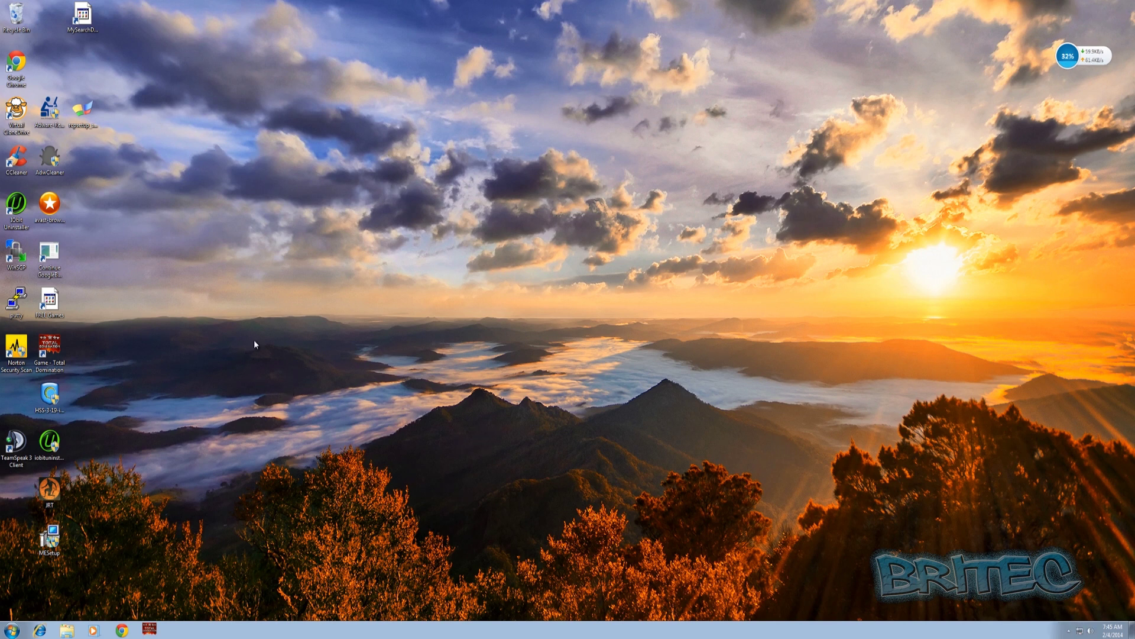
# Delete the leftover MySearchDial, Continue GoogleBar Installation and FREE Games shortcuts from the desktop
pyautogui.rightClick(87, 16)
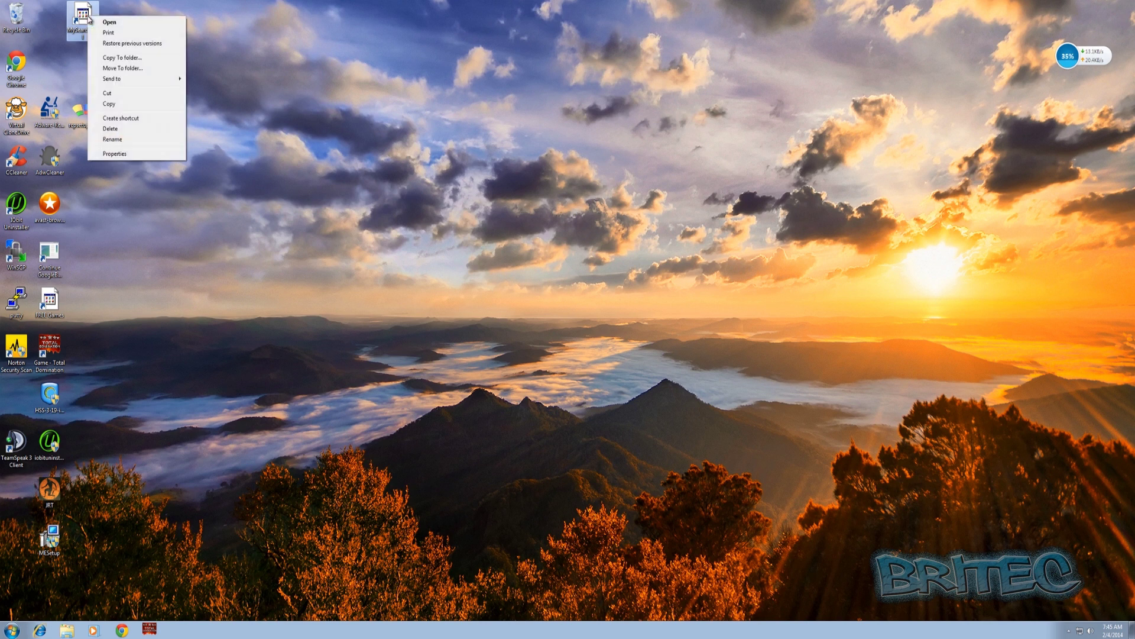
pyautogui.click(110, 128)
pyautogui.click(598, 345)
pyautogui.rightClick(48, 251)
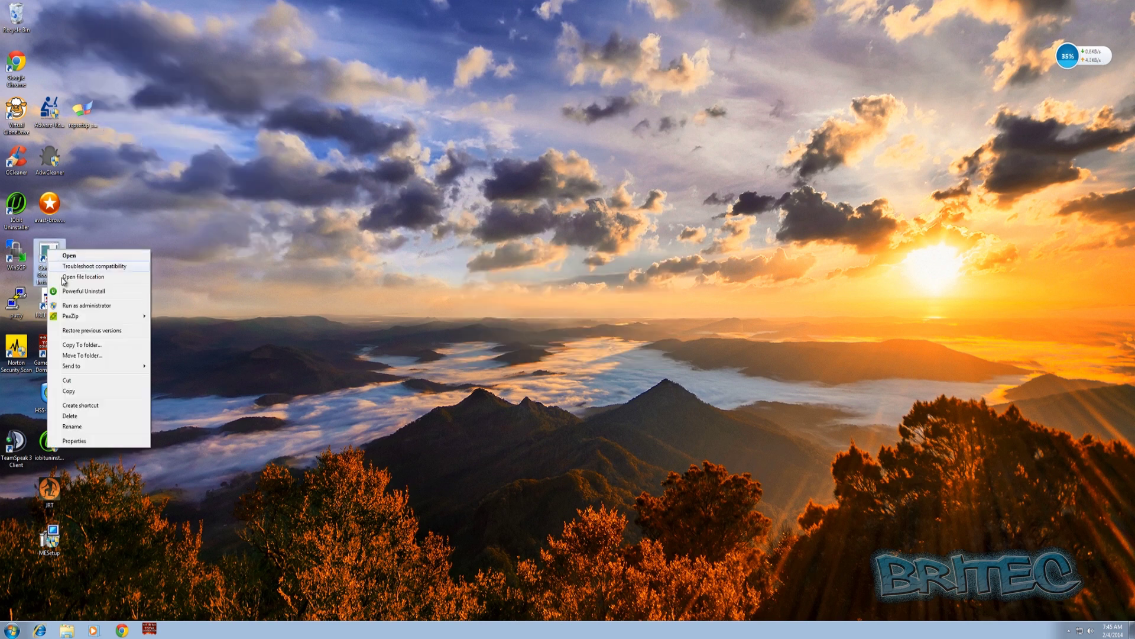
pyautogui.click(71, 415)
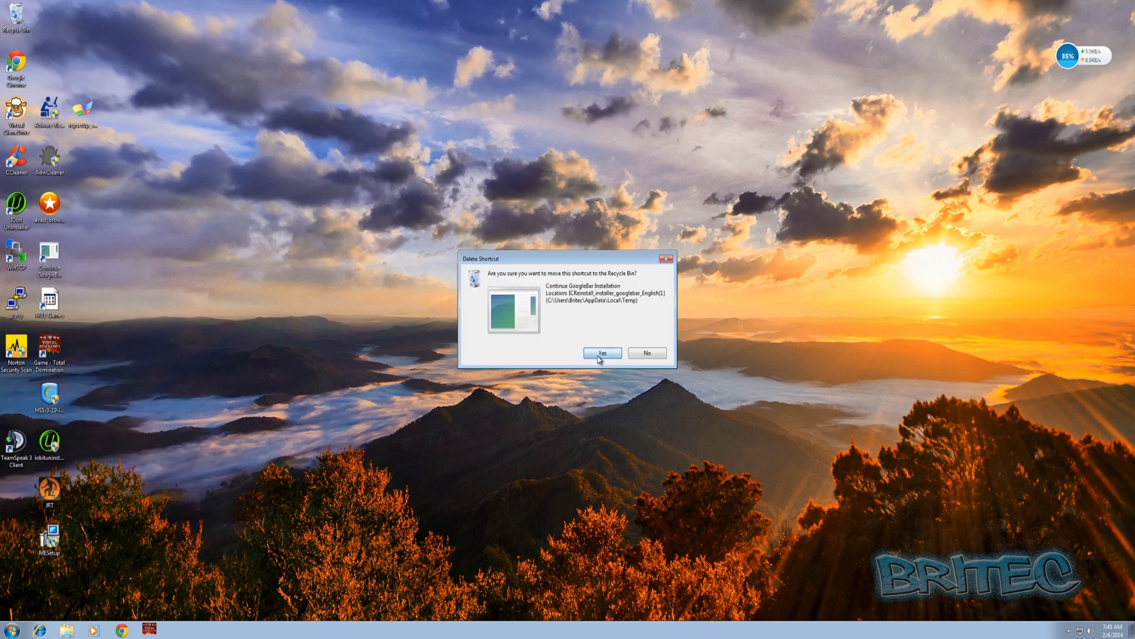
pyautogui.click(598, 353)
pyautogui.rightClick(36, 292)
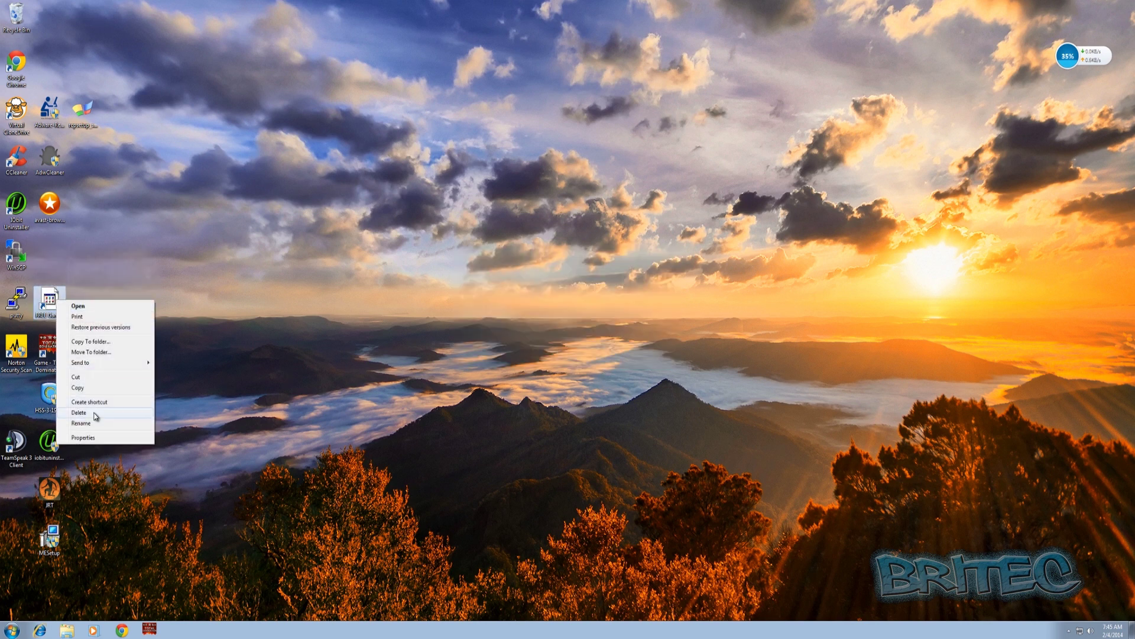
pyautogui.click(65, 416)
pyautogui.click(596, 353)
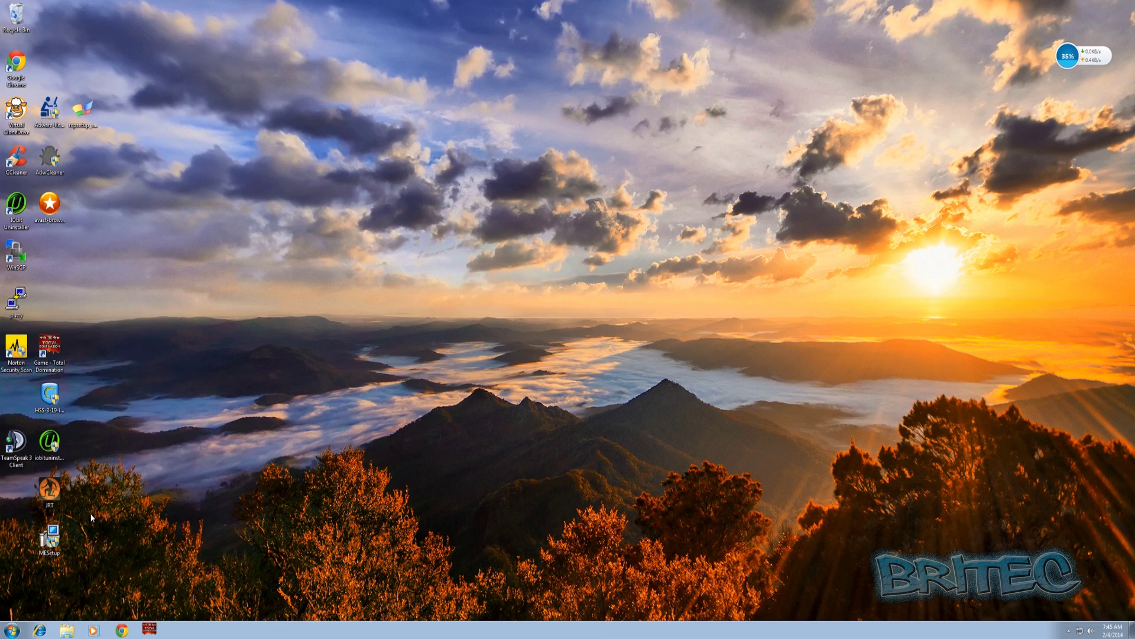
# Set the cleanup tool icons apart in the middle of the desktop, and run a scan with AdwCleaner, allowing it to make changes
pyautogui.moveTo(49, 491); pyautogui.dragTo(444, 202)
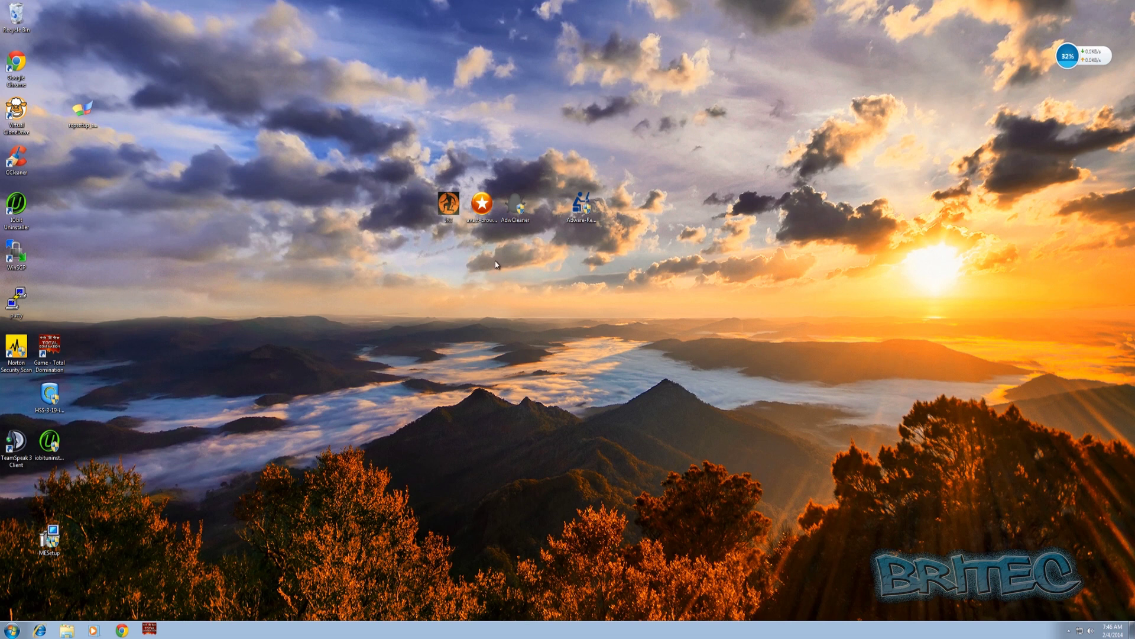
pyautogui.doubleClick(512, 209)
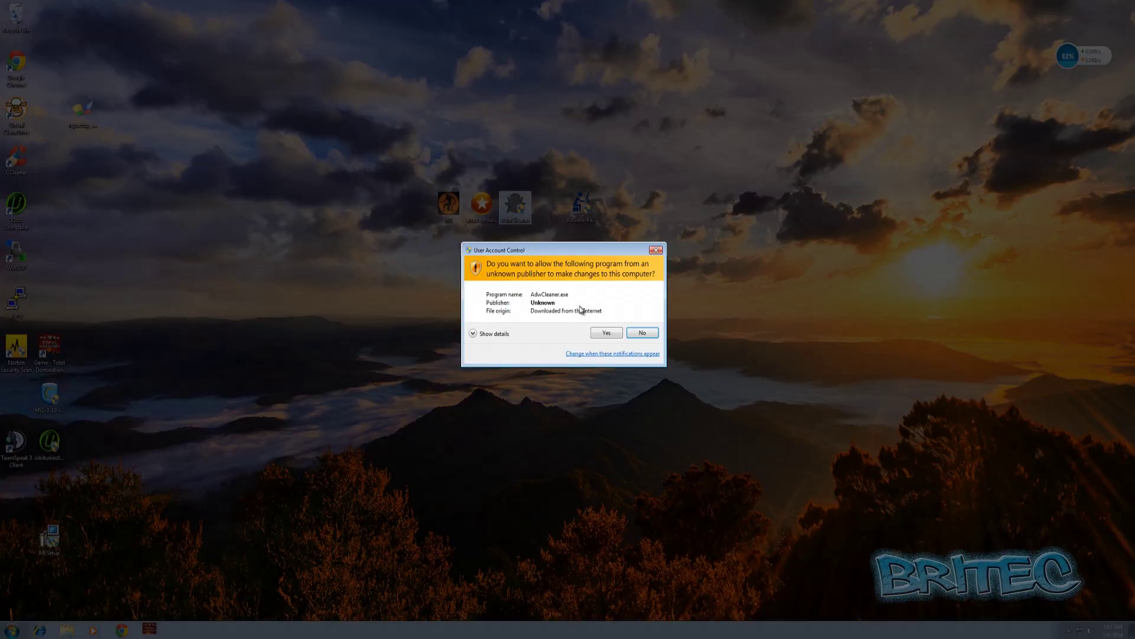
pyautogui.click(601, 333)
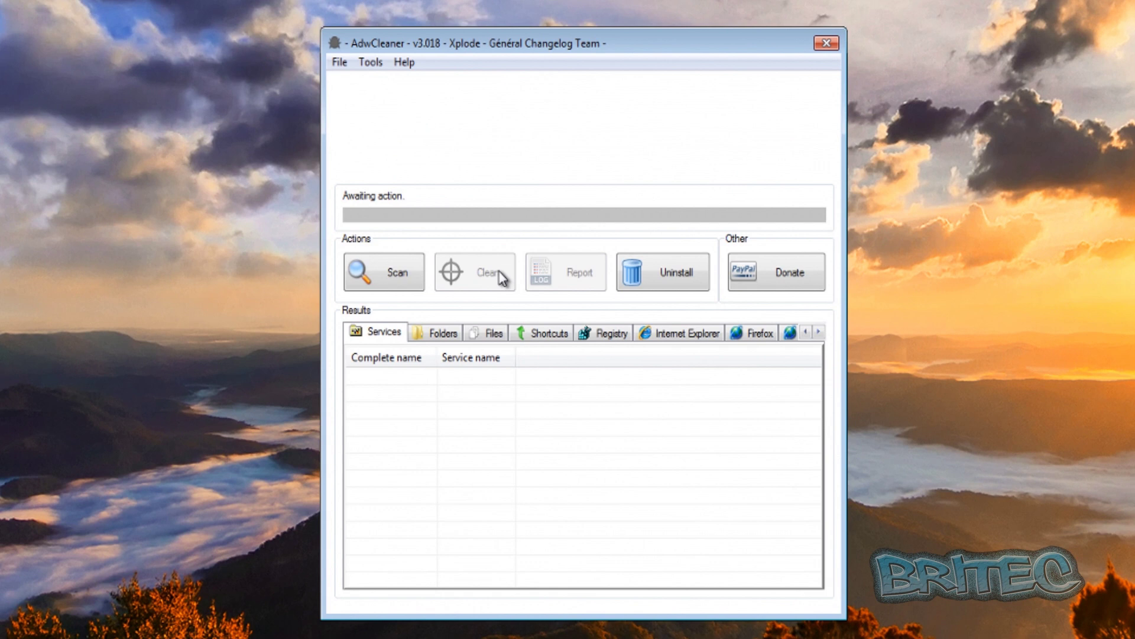
pyautogui.click(379, 276)
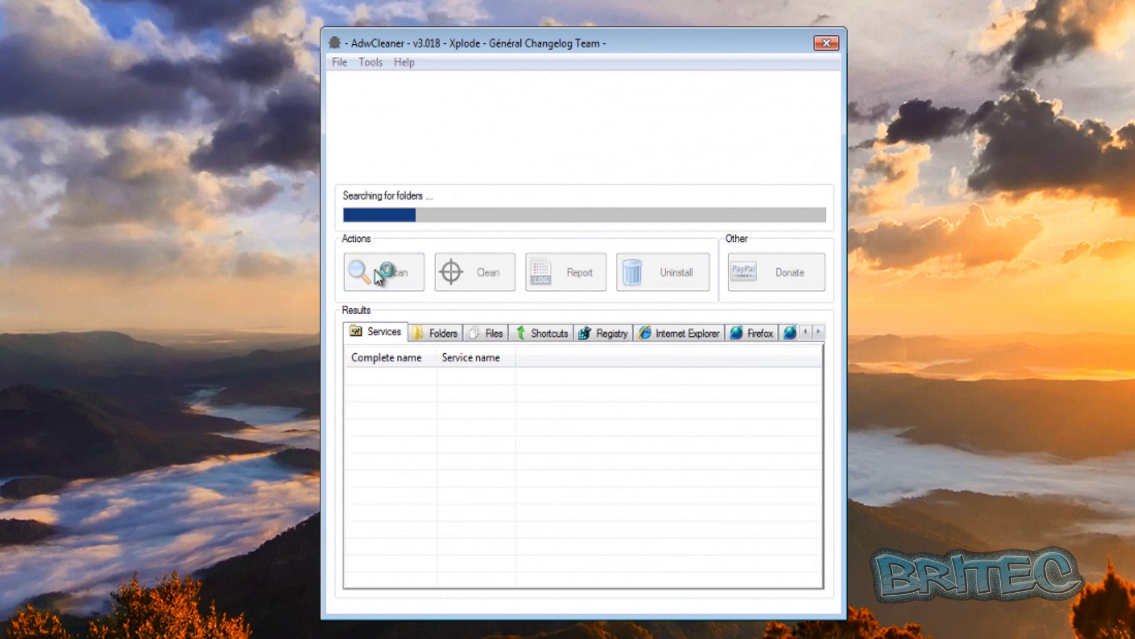
# Review the folders, files, shortcuts and registry entries detected by the AdwCleaner scan
pyautogui.click(438, 331)
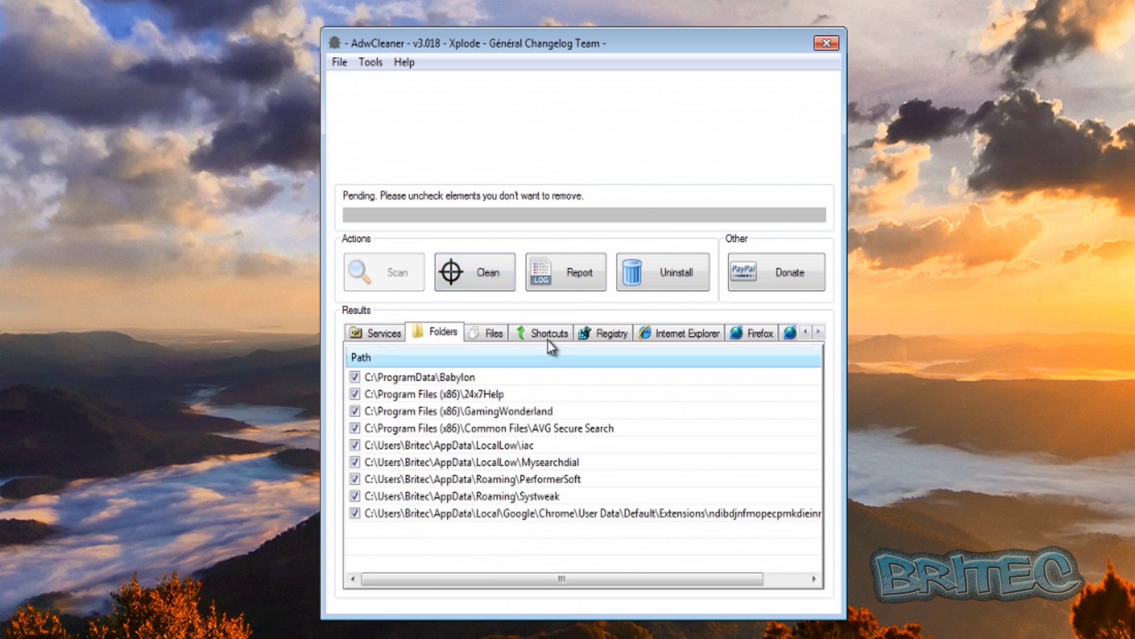
pyautogui.click(494, 334)
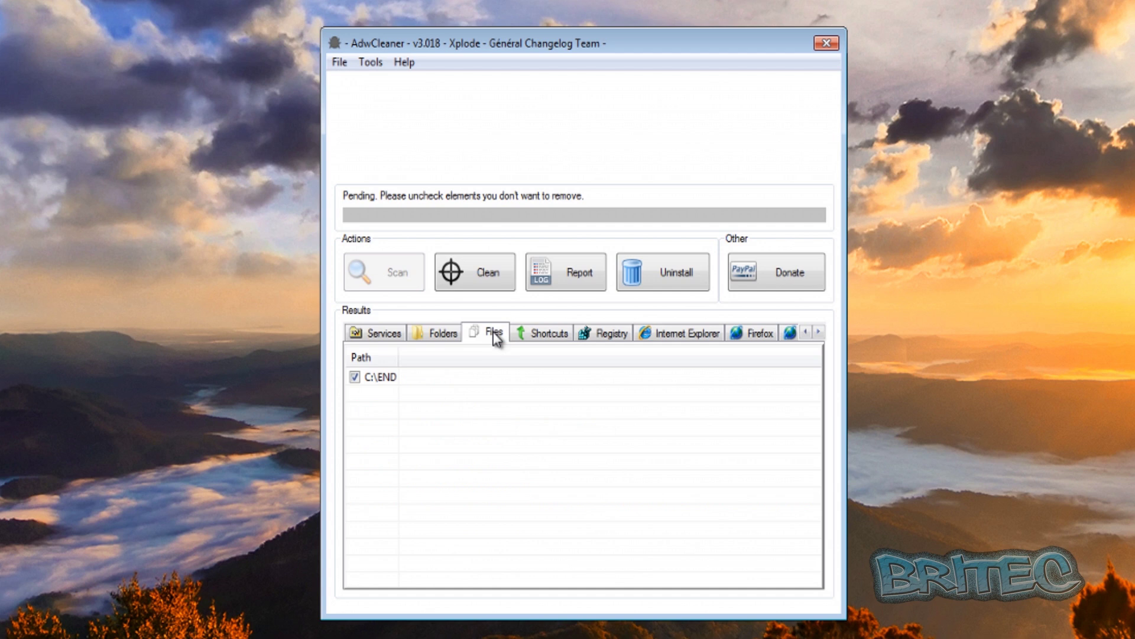
pyautogui.click(546, 336)
pyautogui.click(608, 335)
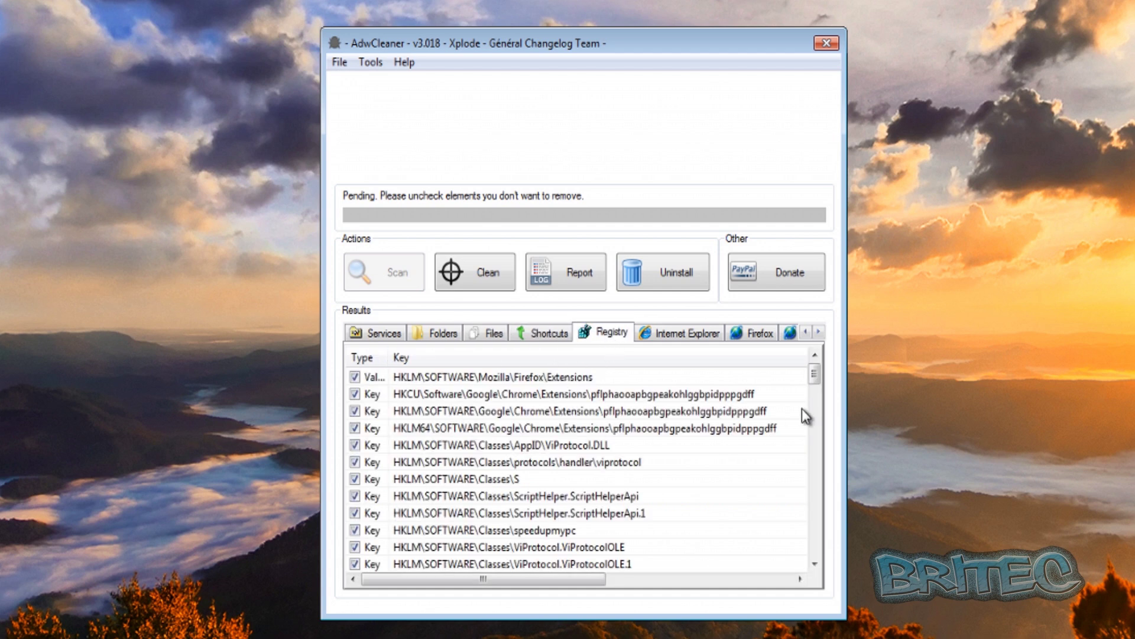
# Review the remaining registry detections and the Internet Explorer, Firefox and Chrome results of the AdwCleaner scan
pyautogui.moveTo(812, 376); pyautogui.dragTo(843, 562)
pyautogui.click(685, 334)
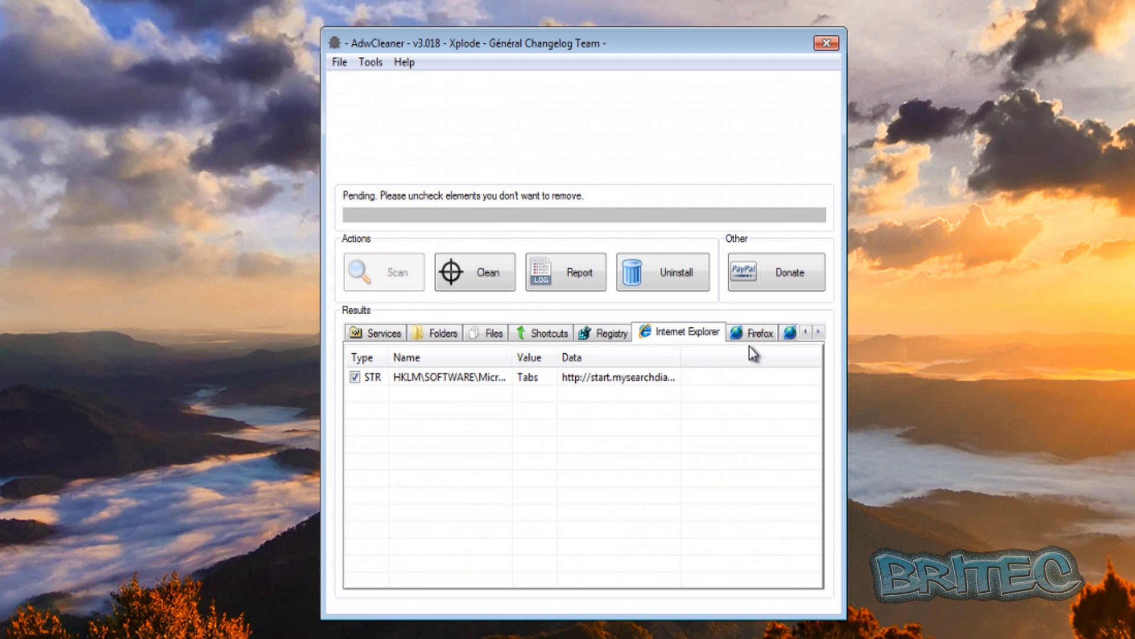
pyautogui.click(755, 332)
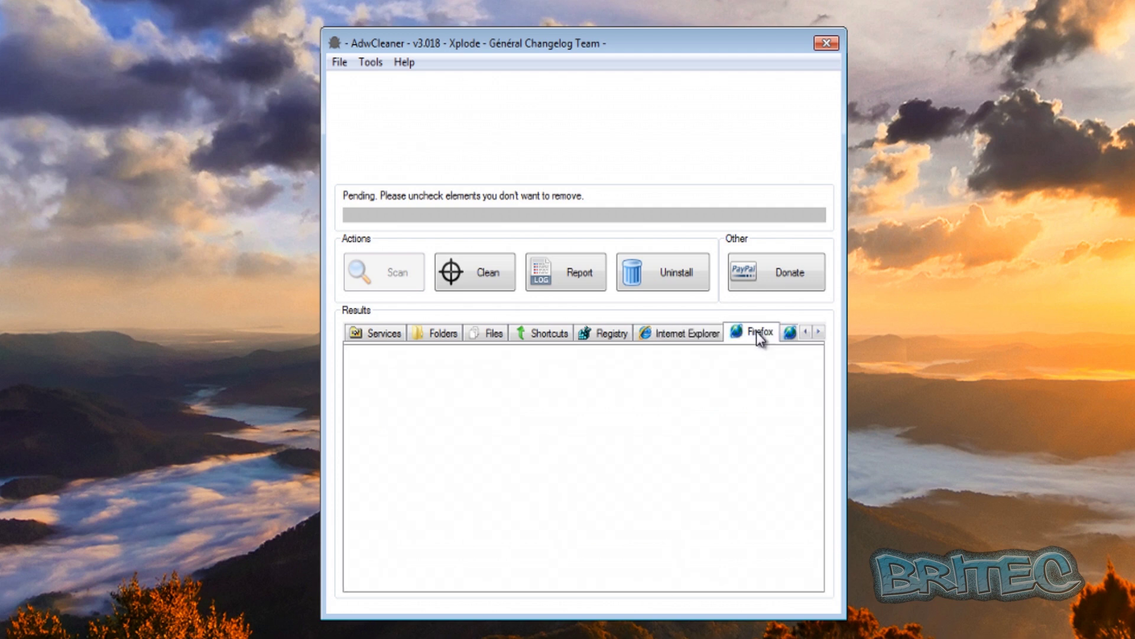
pyautogui.click(790, 334)
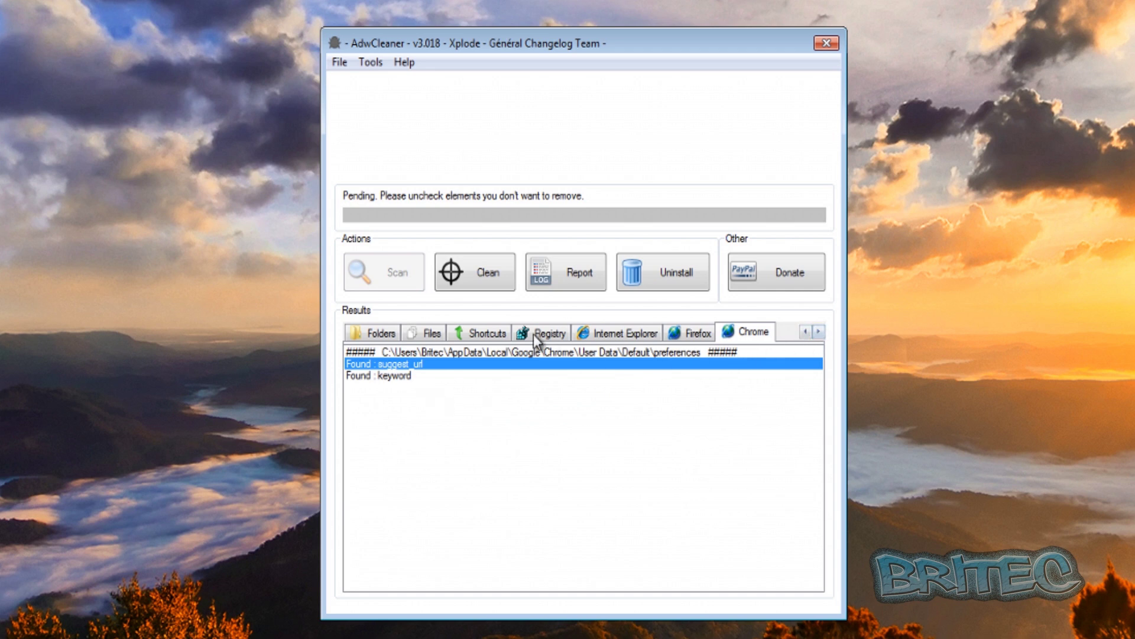
# Clean all detected items with AdwCleaner, accepting the closing of programs and the computer restart
pyautogui.click(472, 288)
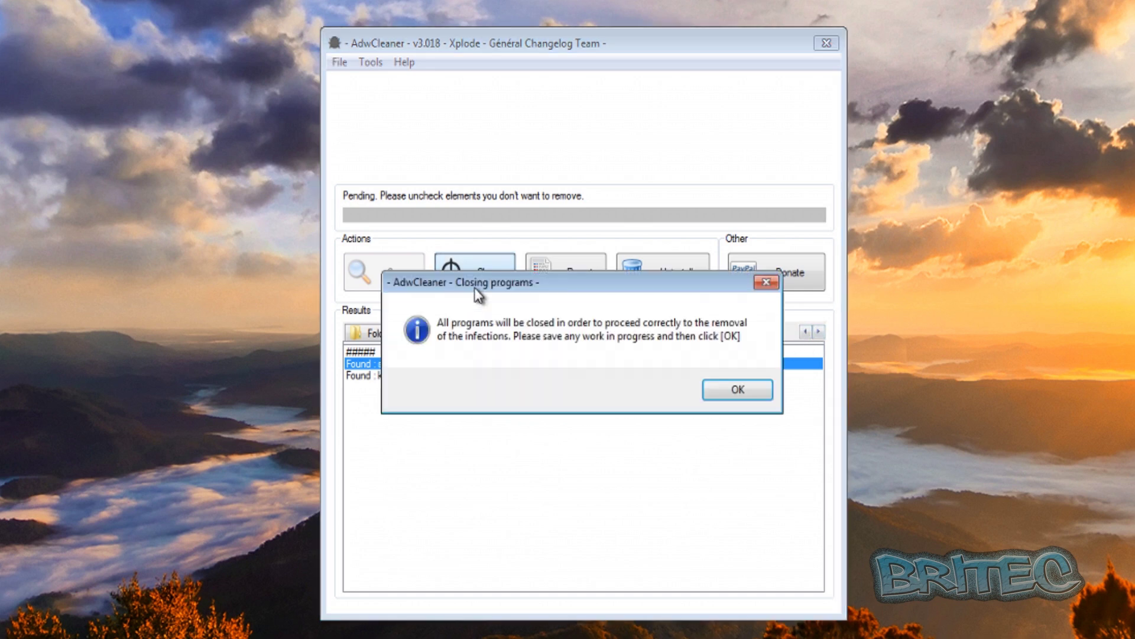
pyautogui.click(732, 393)
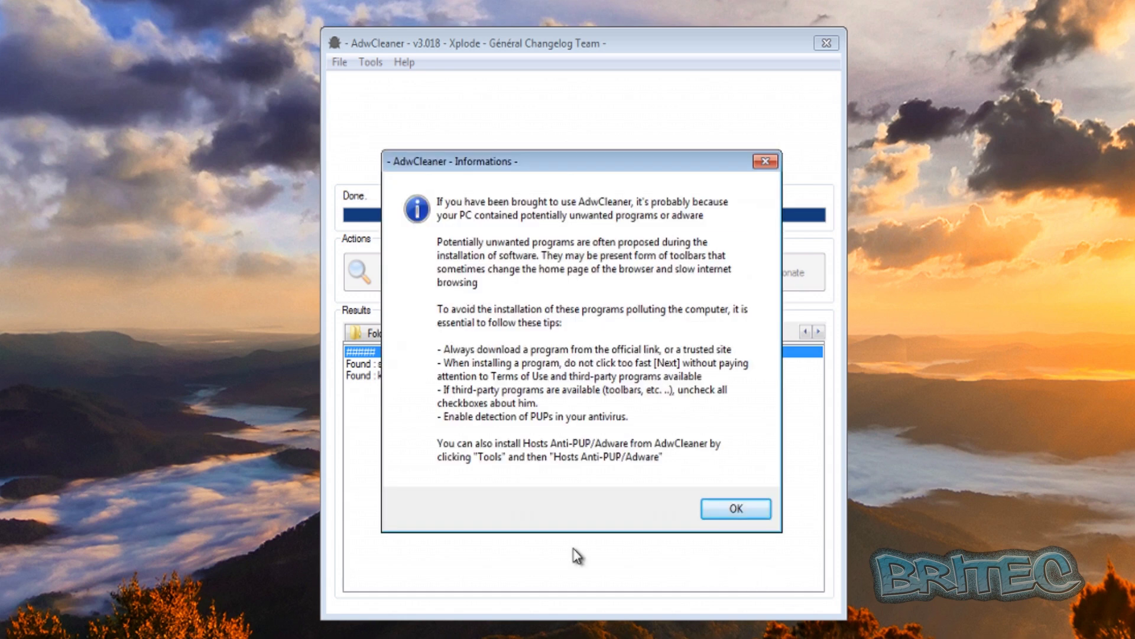
pyautogui.click(741, 510)
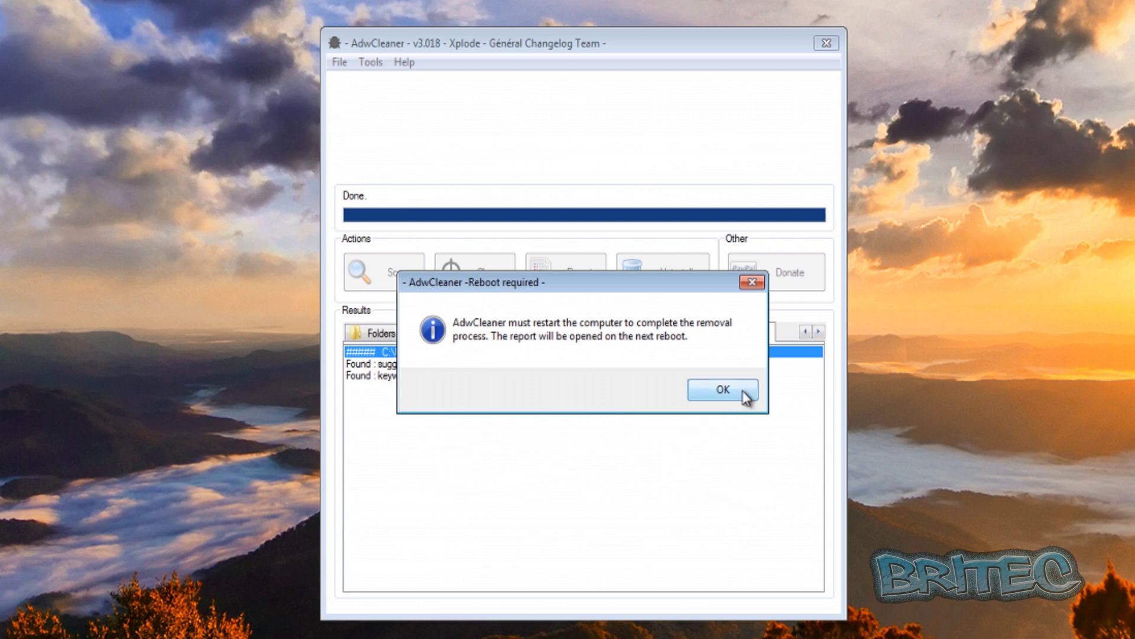
pyautogui.click(722, 389)
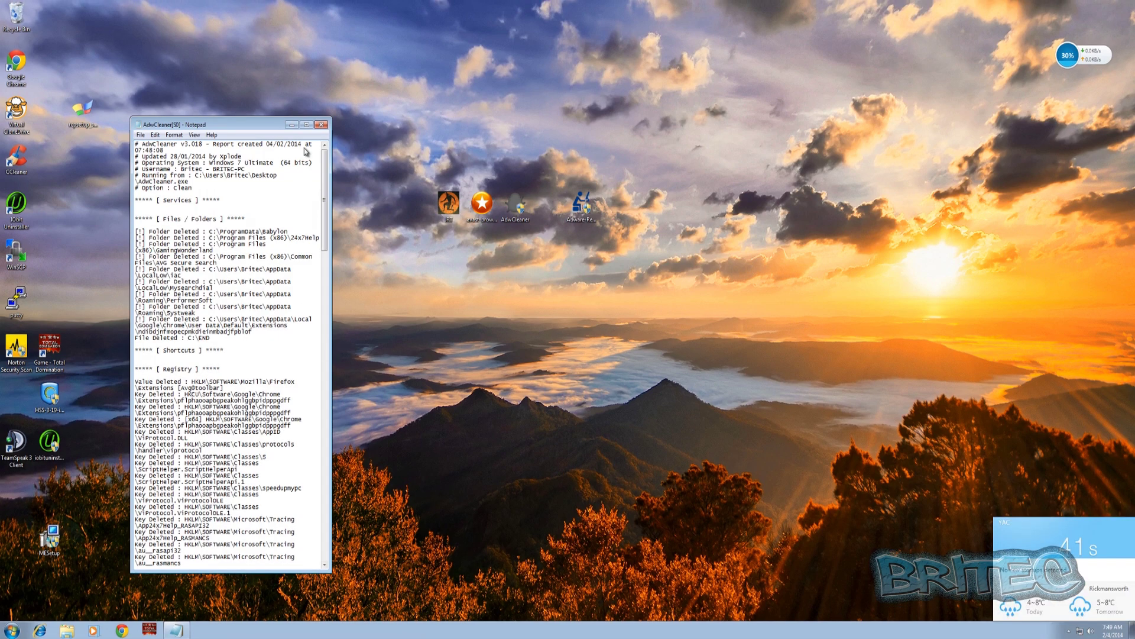
# Widen the AdwCleaner report window, read the deleted items through to the end, and close the report
pyautogui.moveTo(346, 204); pyautogui.dragTo(717, 204)
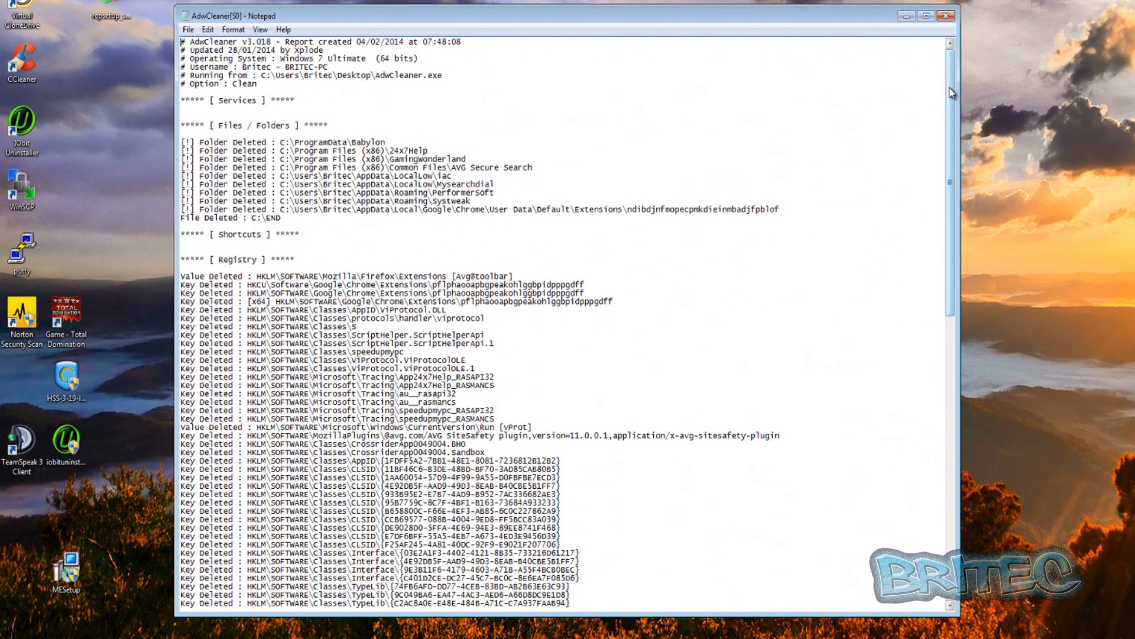
pyautogui.moveTo(951, 93); pyautogui.dragTo(938, 166)
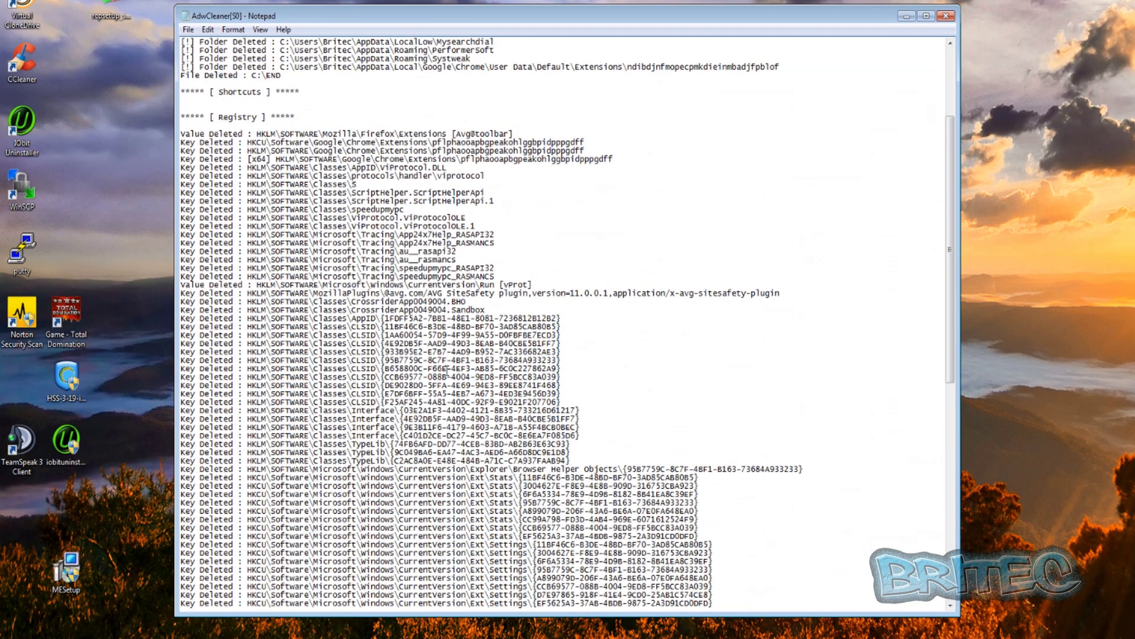
pyautogui.scroll(-18, 448, 369)
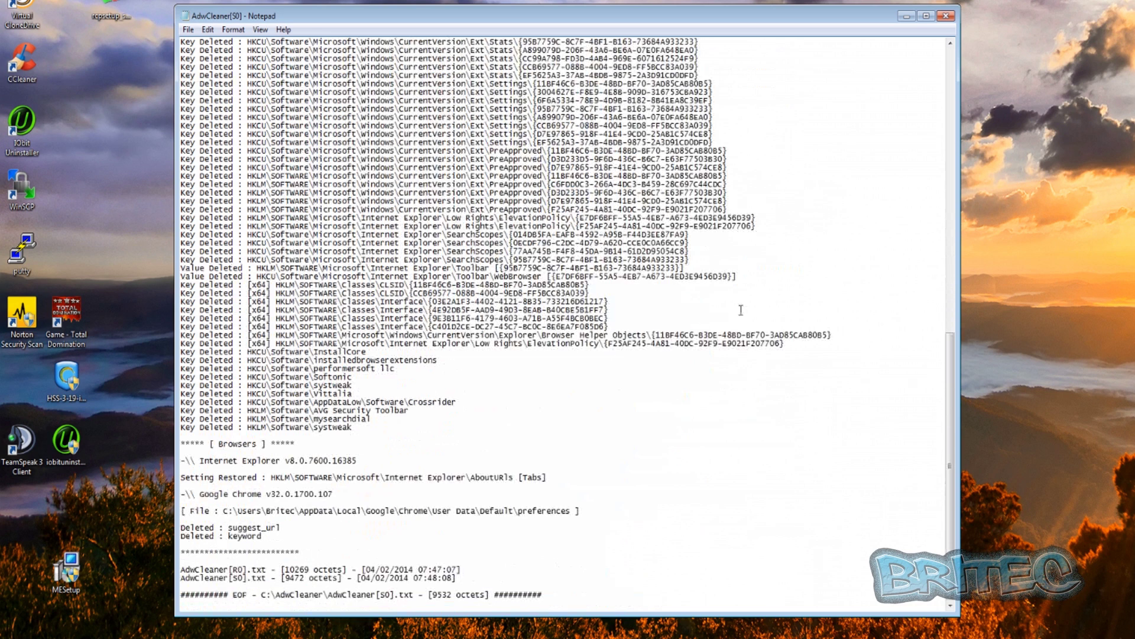
pyautogui.click(947, 15)
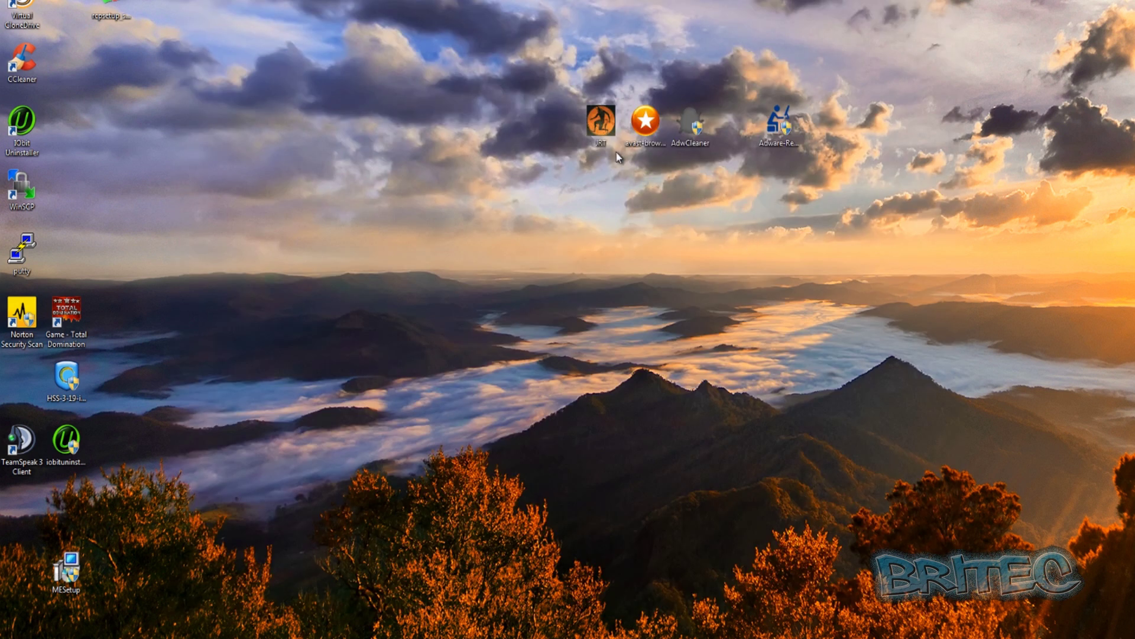
# Run the Junkware Removal Tool (JRT) from the desktop, allow it to make changes, start its scan, and close the resulting report
pyautogui.doubleClick(610, 126)
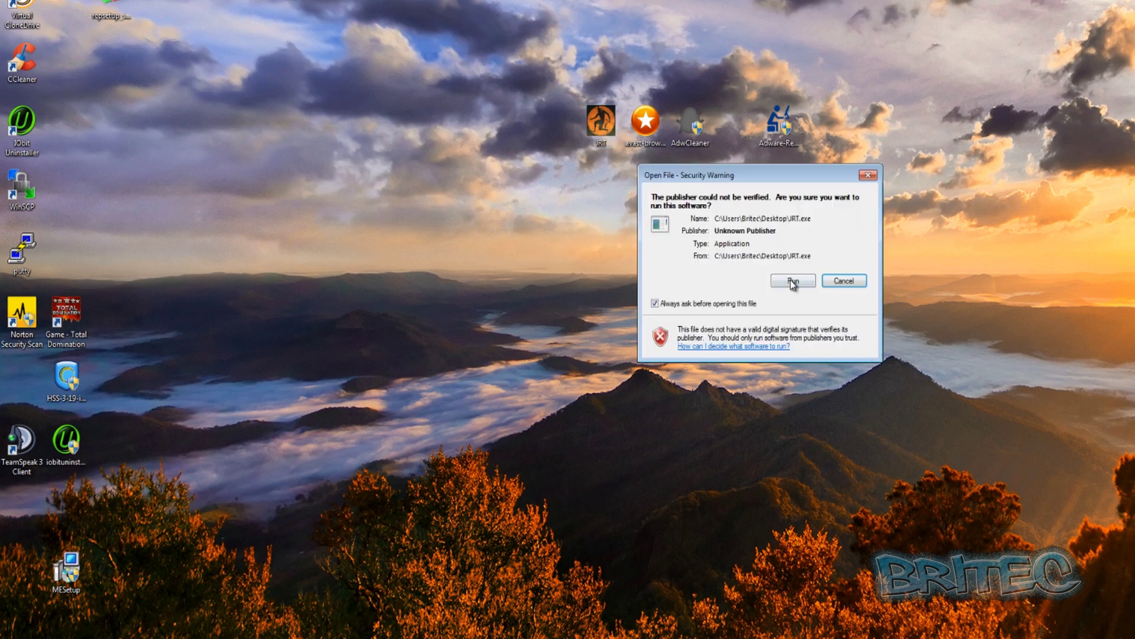
pyautogui.click(791, 280)
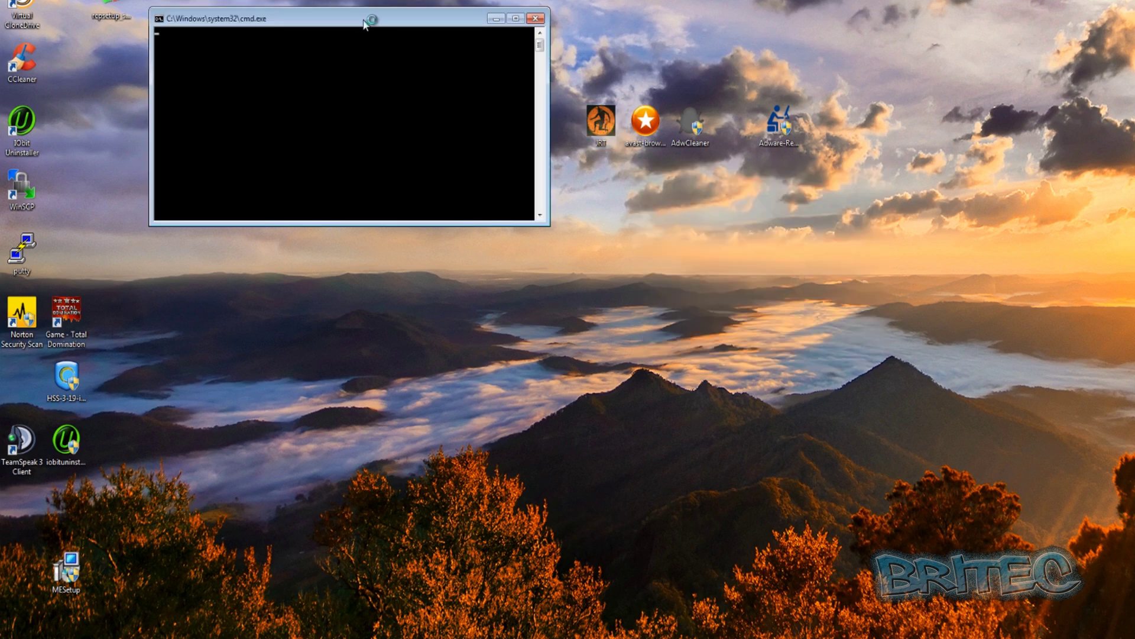
pyautogui.moveTo(424, 23); pyautogui.dragTo(755, 191)
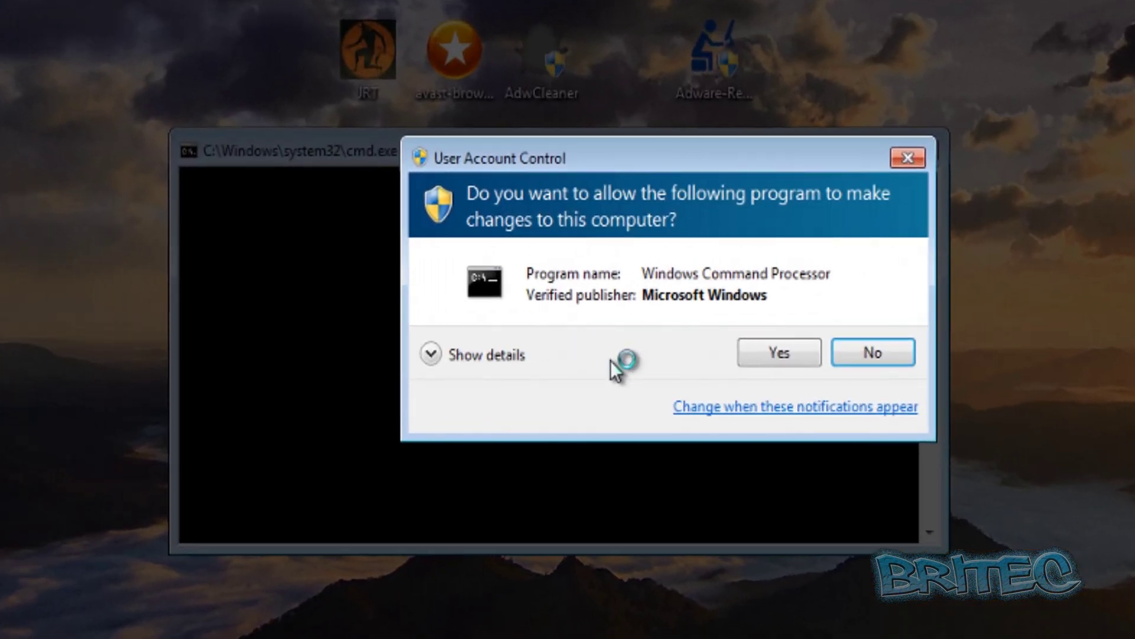
pyautogui.click(781, 353)
pyautogui.moveTo(55, 59); pyautogui.dragTo(491, 147)
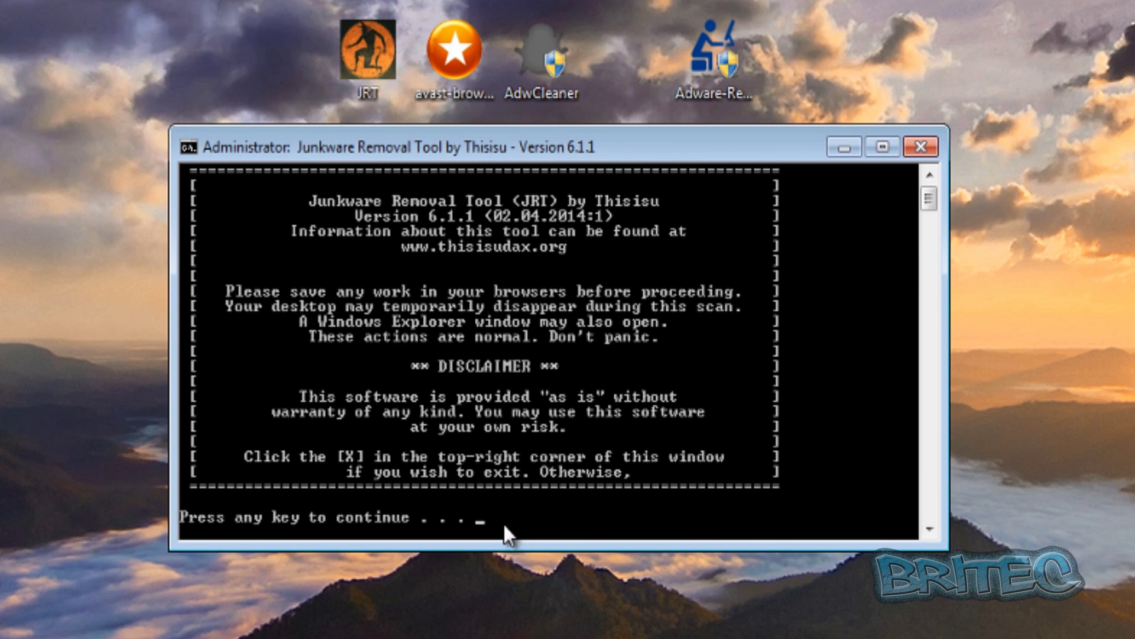
pyautogui.press('Return')
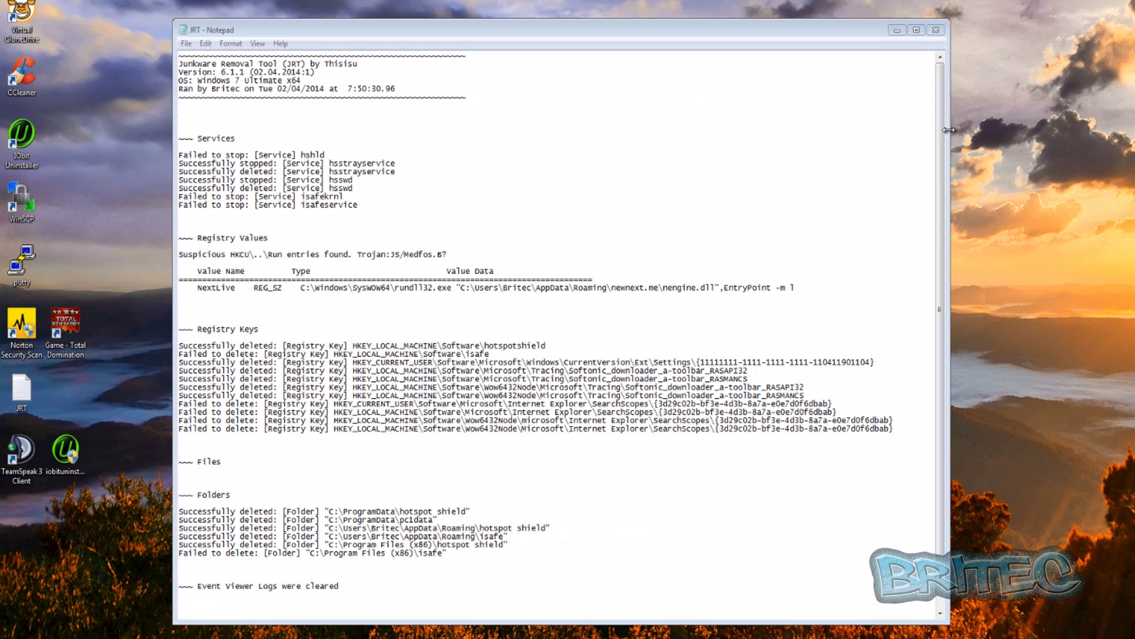
pyautogui.click(938, 34)
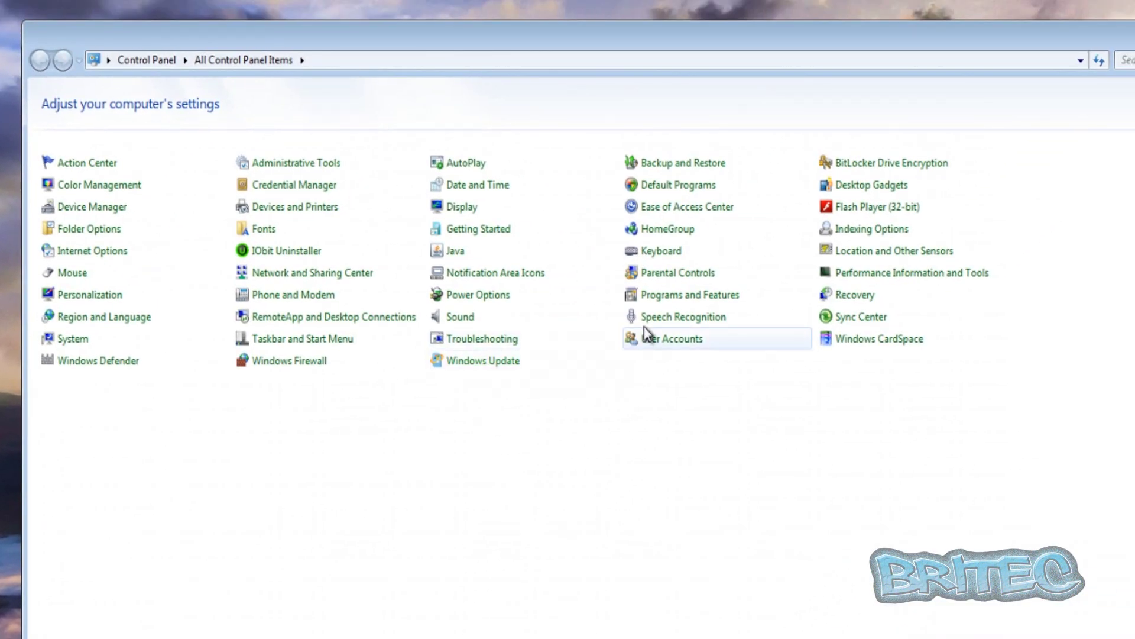
# Uninstall Hotspot Shield 3.19 through Programs and Features, agreeing to remove its entry from the list
pyautogui.click(665, 302)
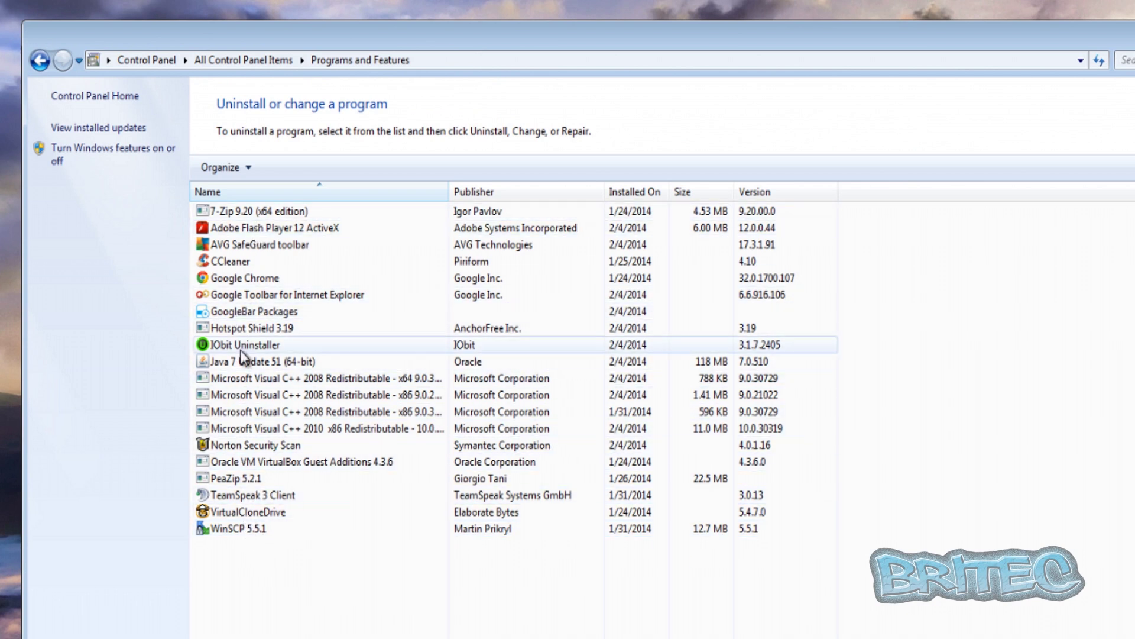
pyautogui.click(254, 327)
pyautogui.click(287, 174)
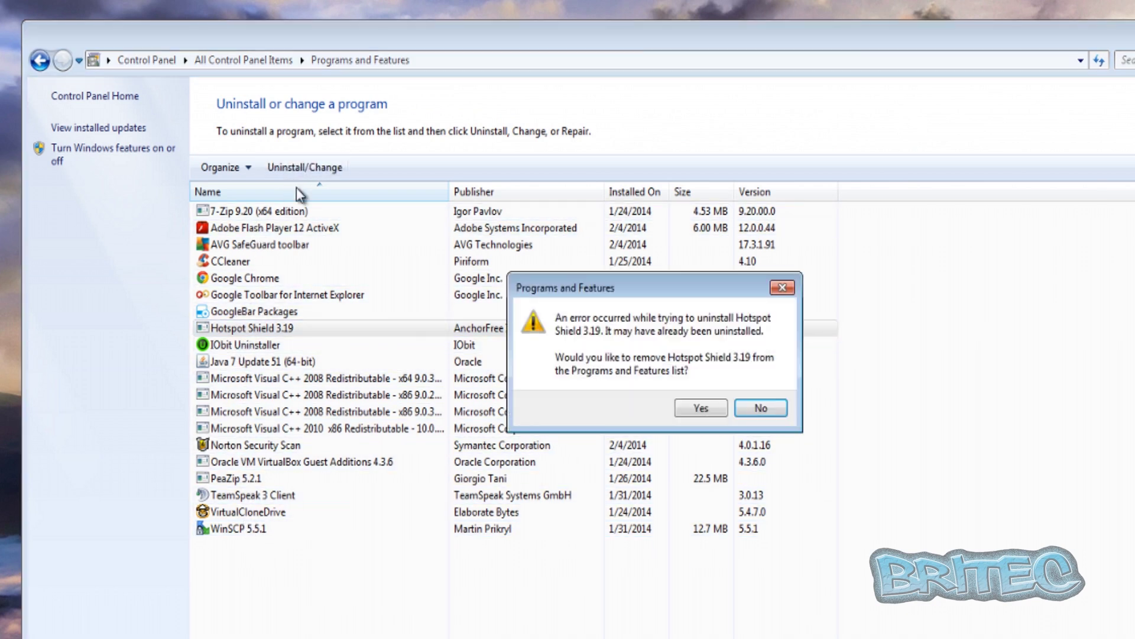
pyautogui.click(692, 413)
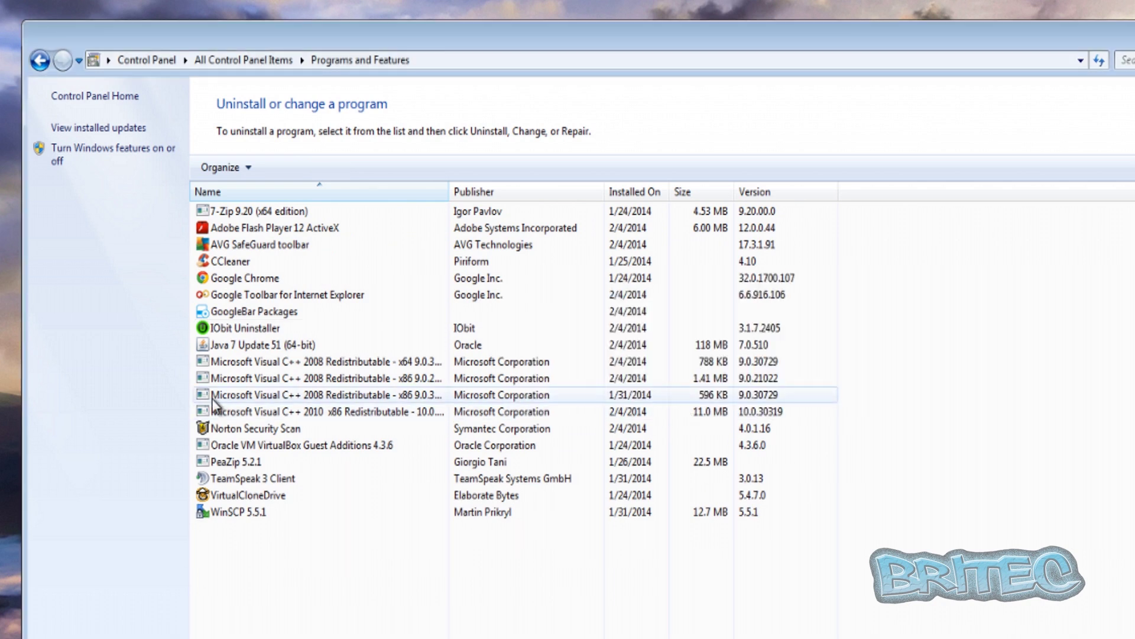
# Uninstall GoogleBar Packages from the installed programs list, closing its Uninstall Manager and running the removal again
pyautogui.click(264, 311)
pyautogui.click(305, 169)
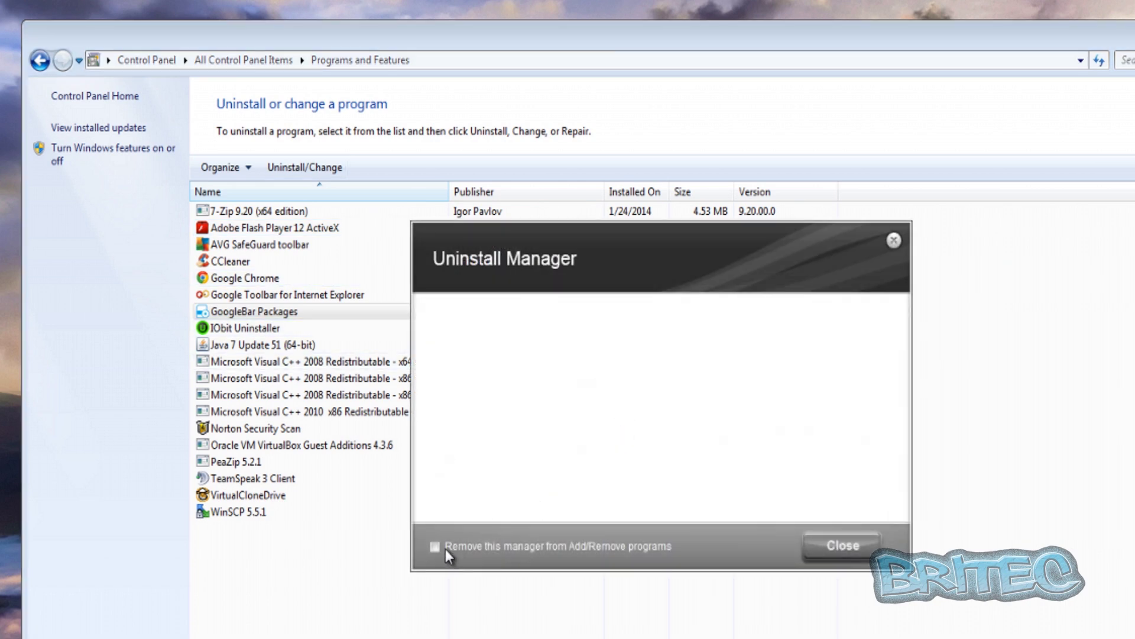
pyautogui.click(840, 553)
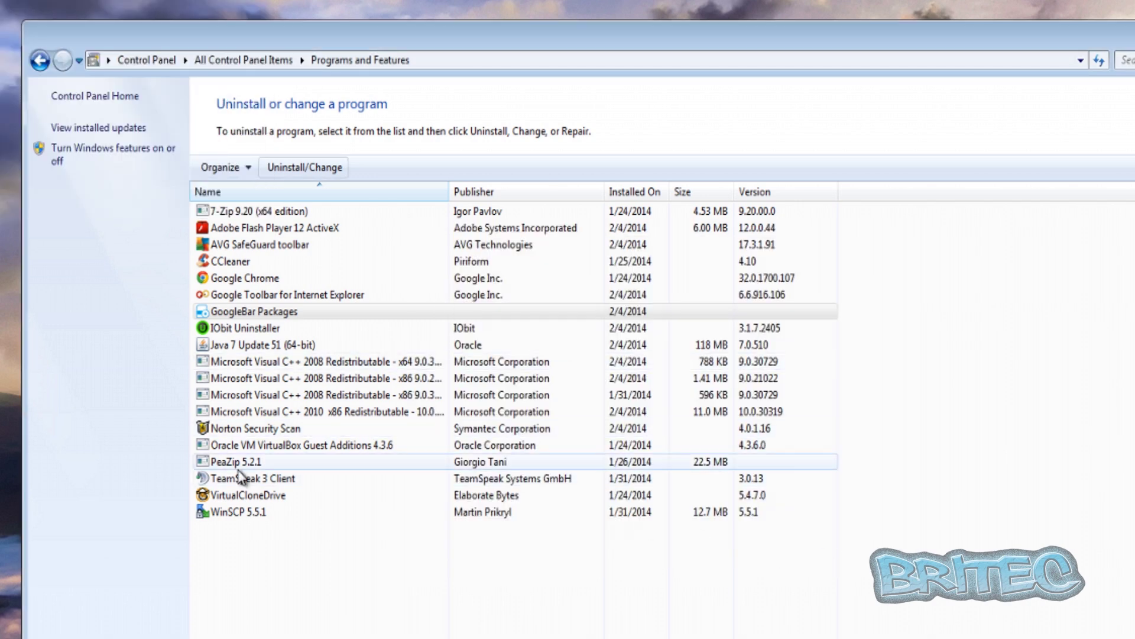
pyautogui.click(254, 314)
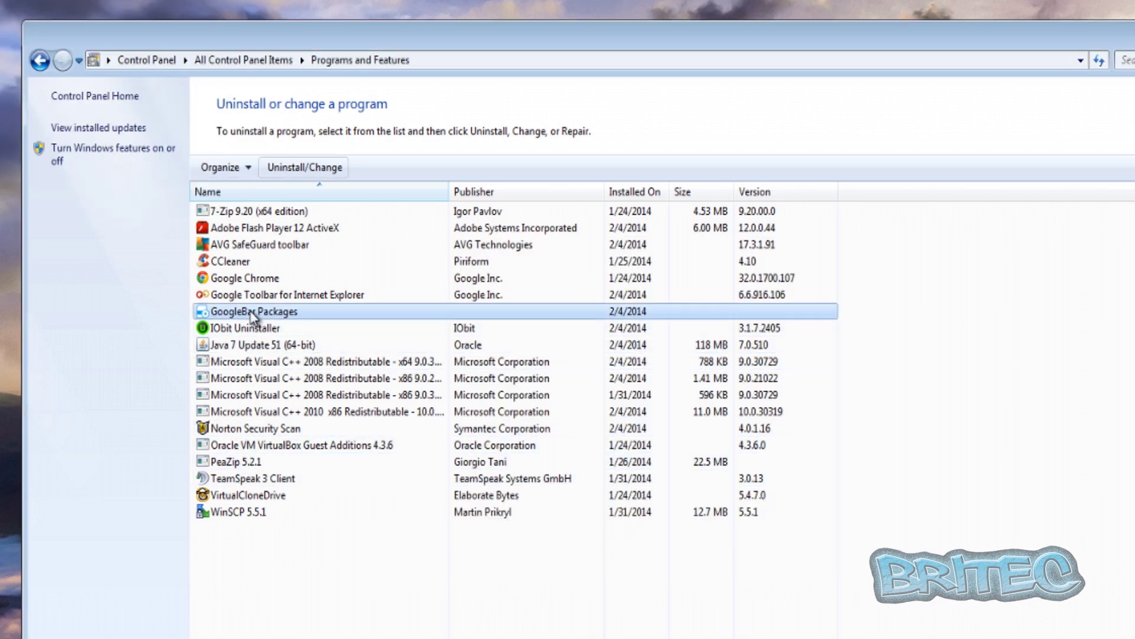
pyautogui.click(293, 169)
pyautogui.click(778, 396)
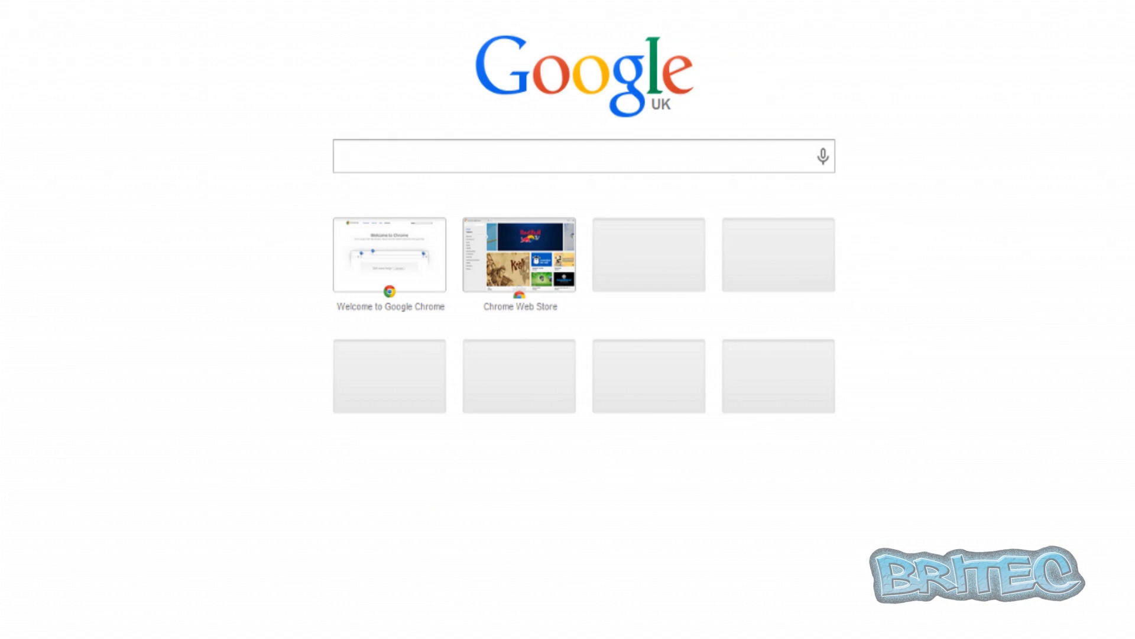
# Check Google Chrome's start-up, home page and search settings and its installed extensions for unwanted leftovers
pyautogui.click(1121, 41)
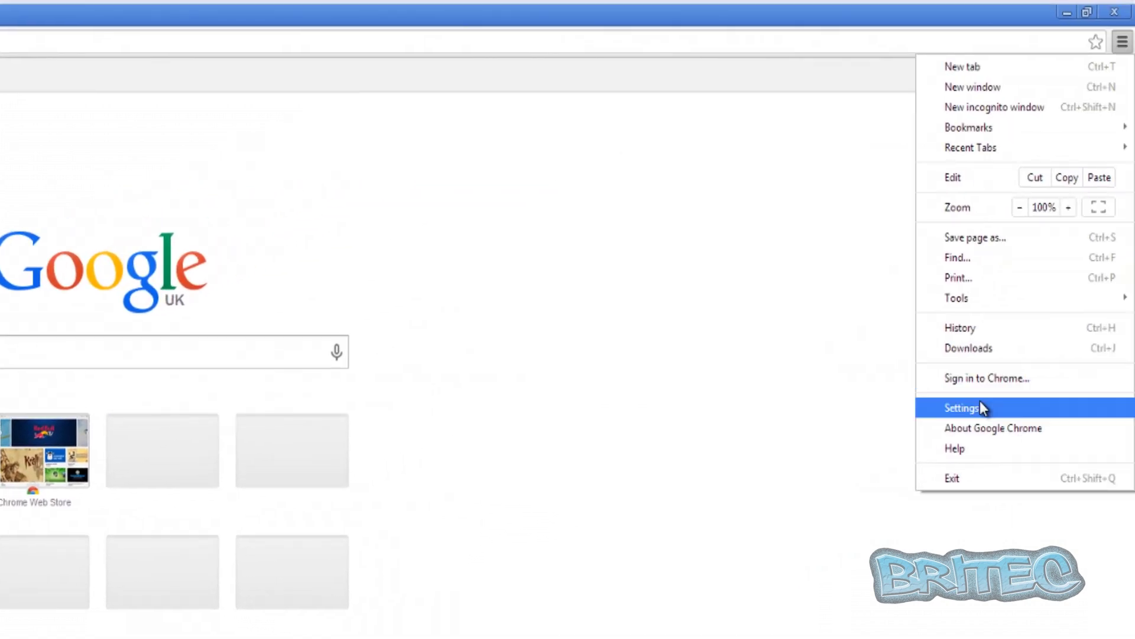
pyautogui.click(982, 408)
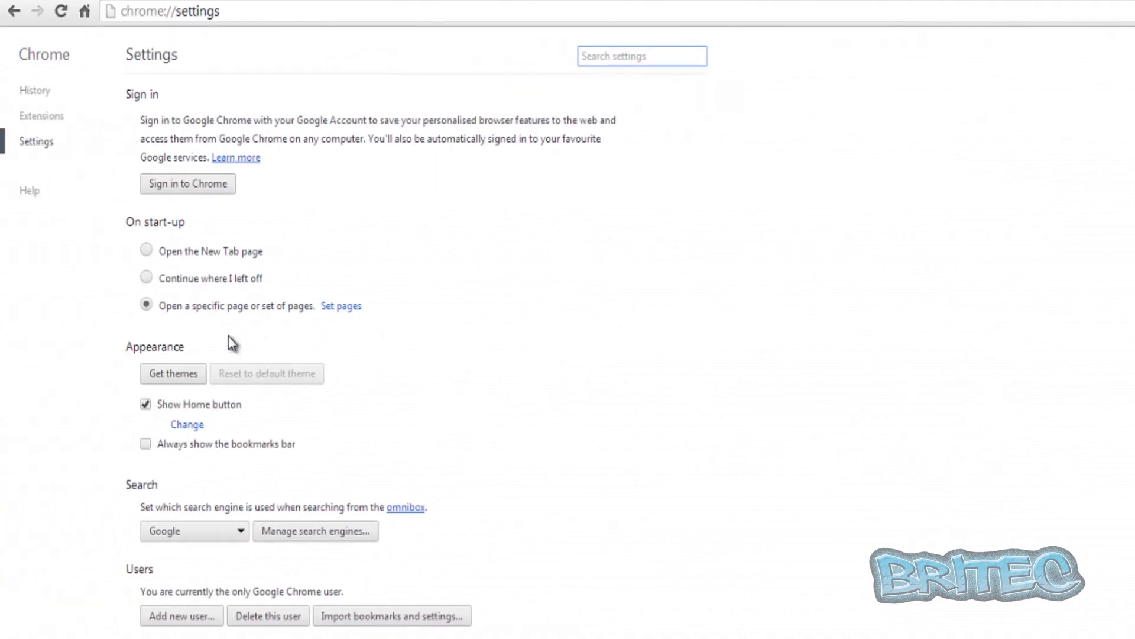
pyautogui.click(62, 118)
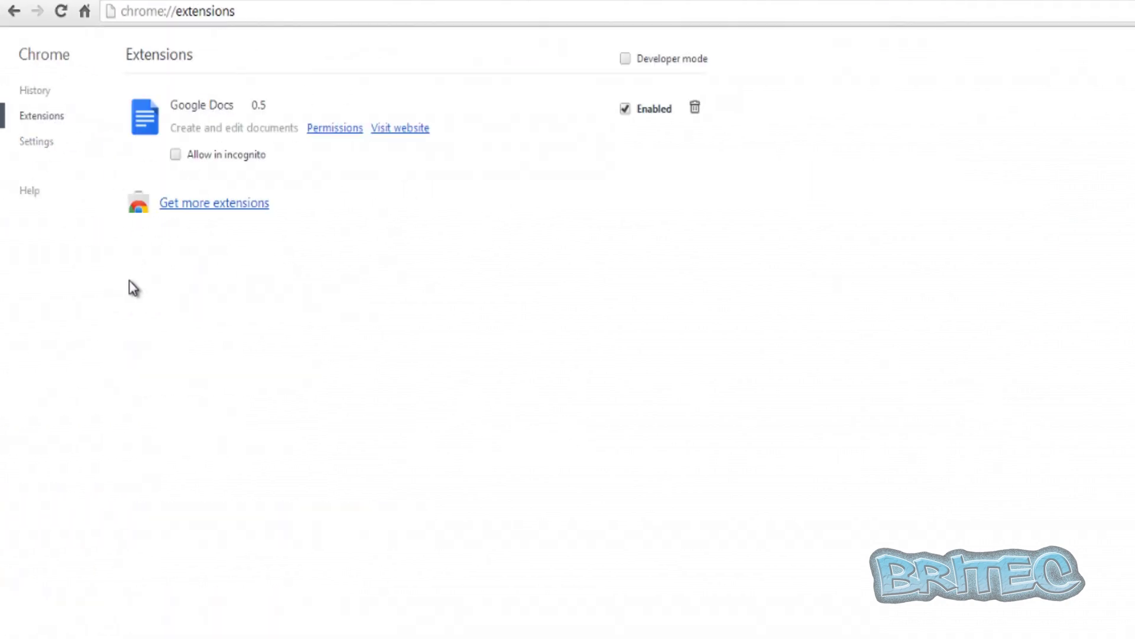
pyautogui.click(48, 148)
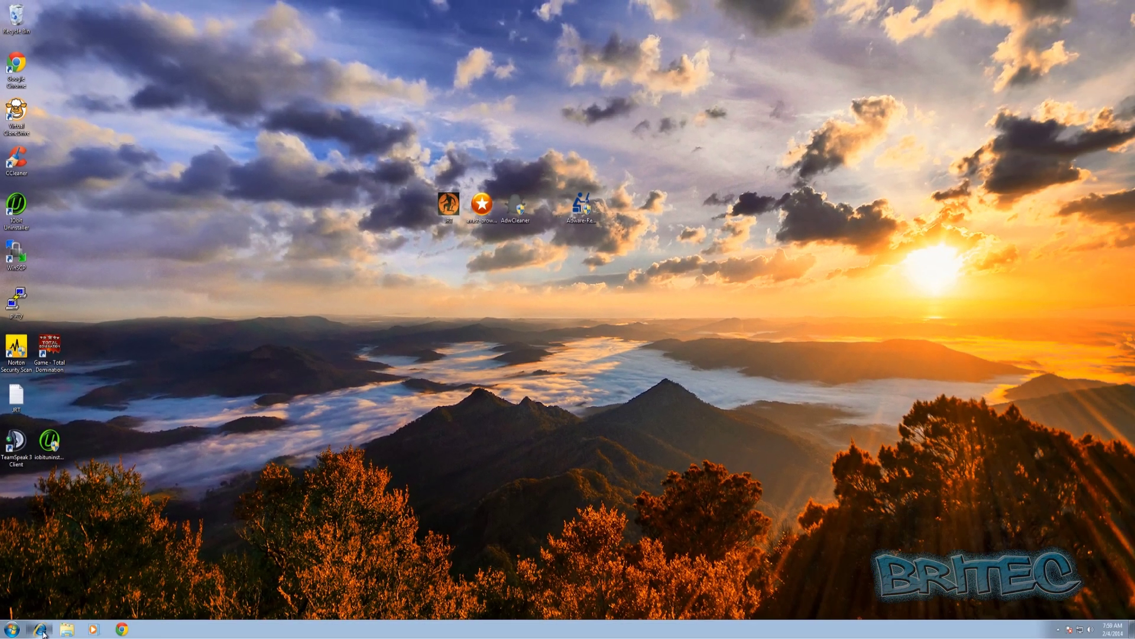
# Open Internet Explorer without making it the default browser, and check its search providers, toolbars, extensions and accelerators in Manage Add-ons
pyautogui.click(42, 630)
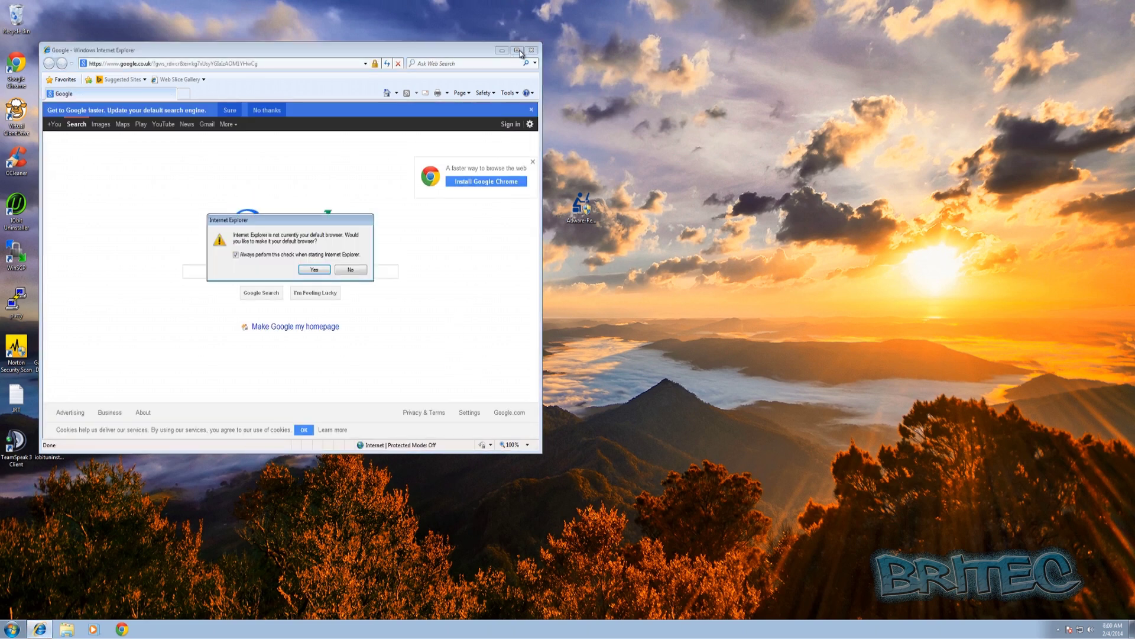
pyautogui.click(351, 270)
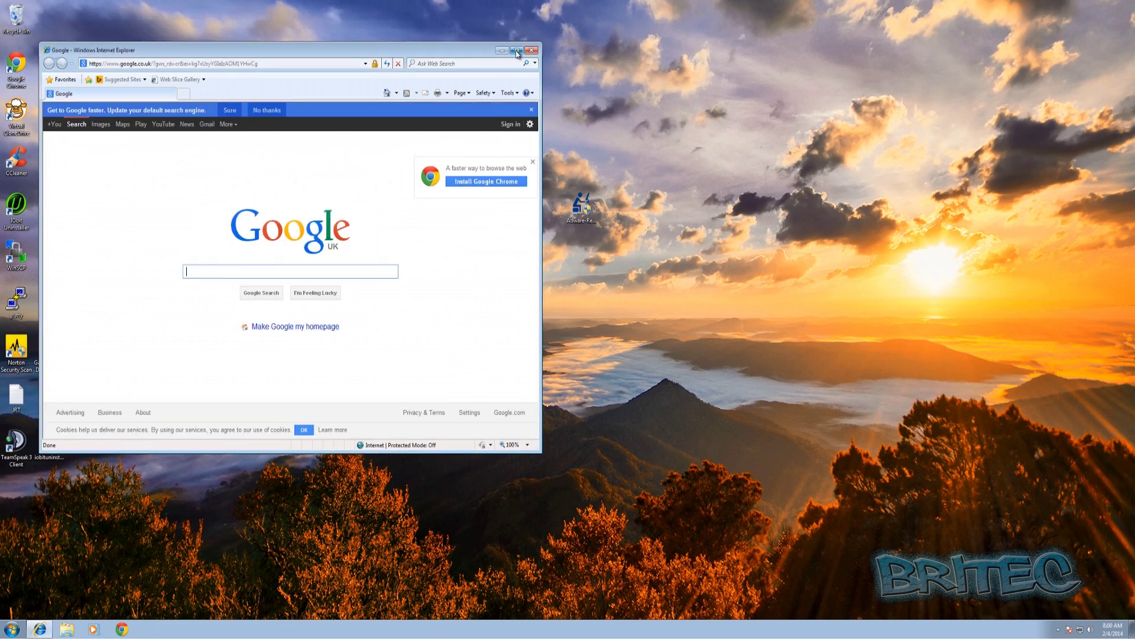
pyautogui.press('super+Up')
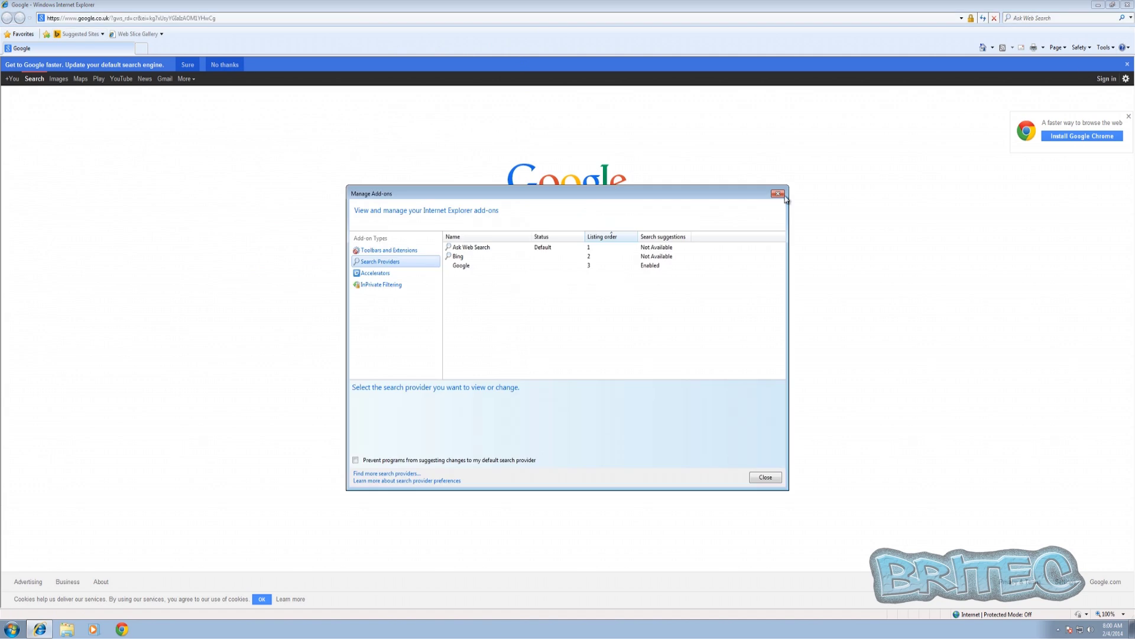
pyautogui.click(392, 250)
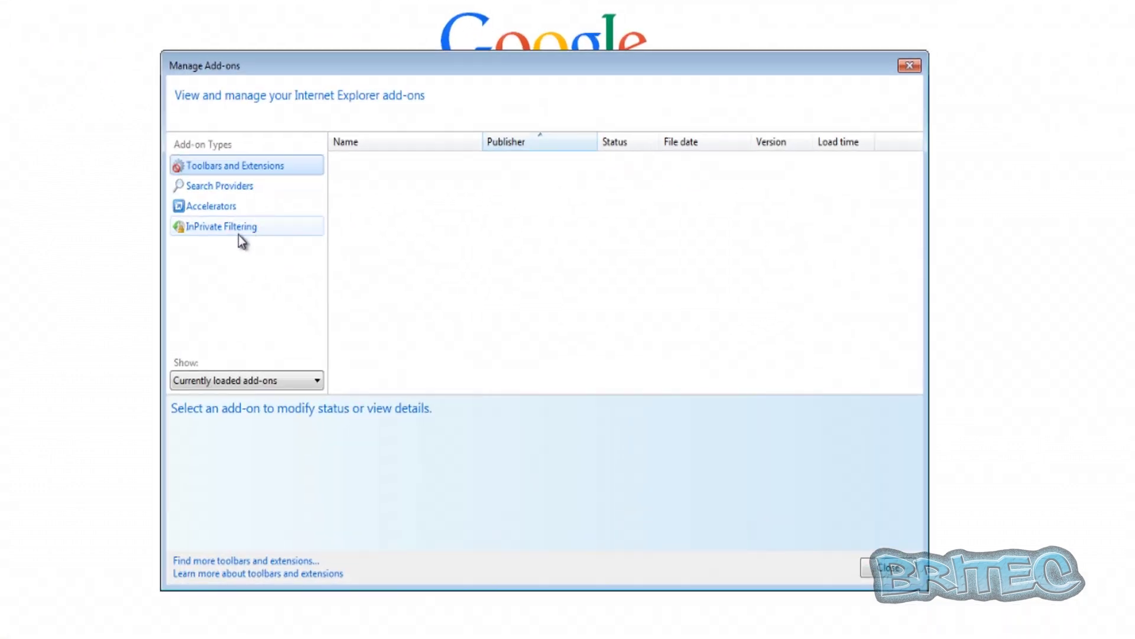
pyautogui.click(232, 207)
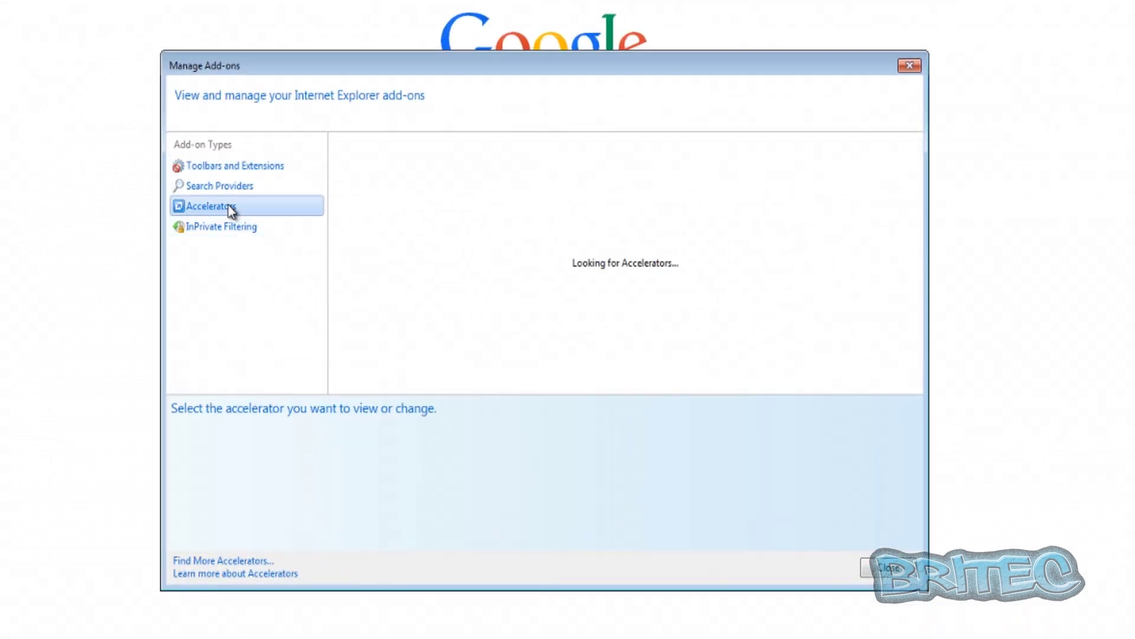
pyautogui.click(223, 168)
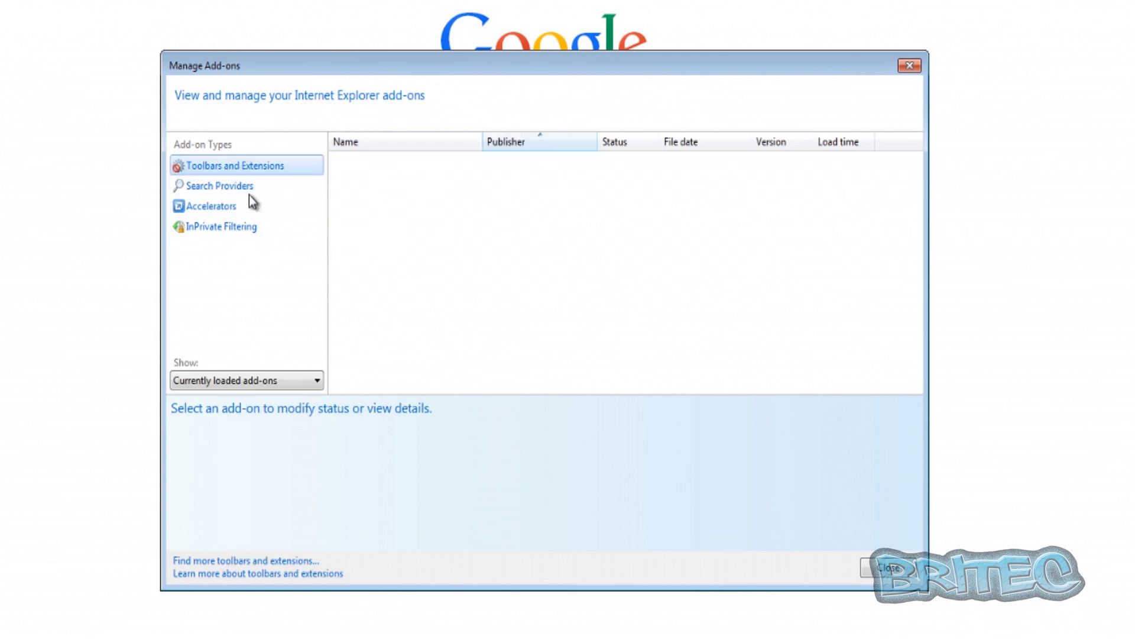
pyautogui.click(910, 67)
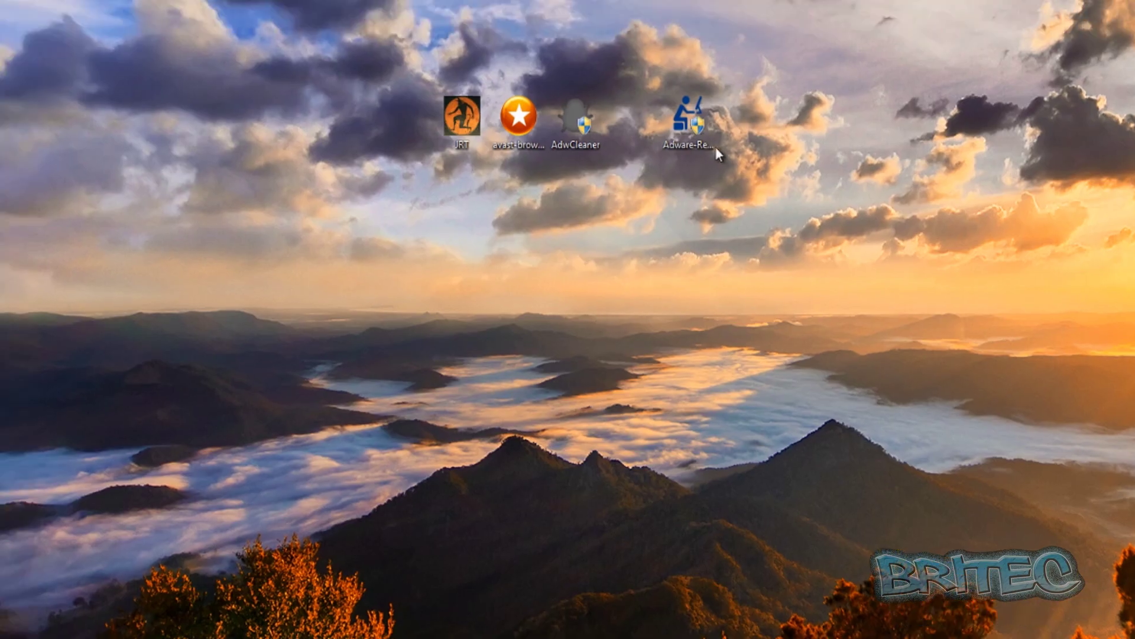
# Run Adware Removal Tool V3.7 from the desktop, scan the computer for adware and open the scan results
pyautogui.doubleClick(689, 116)
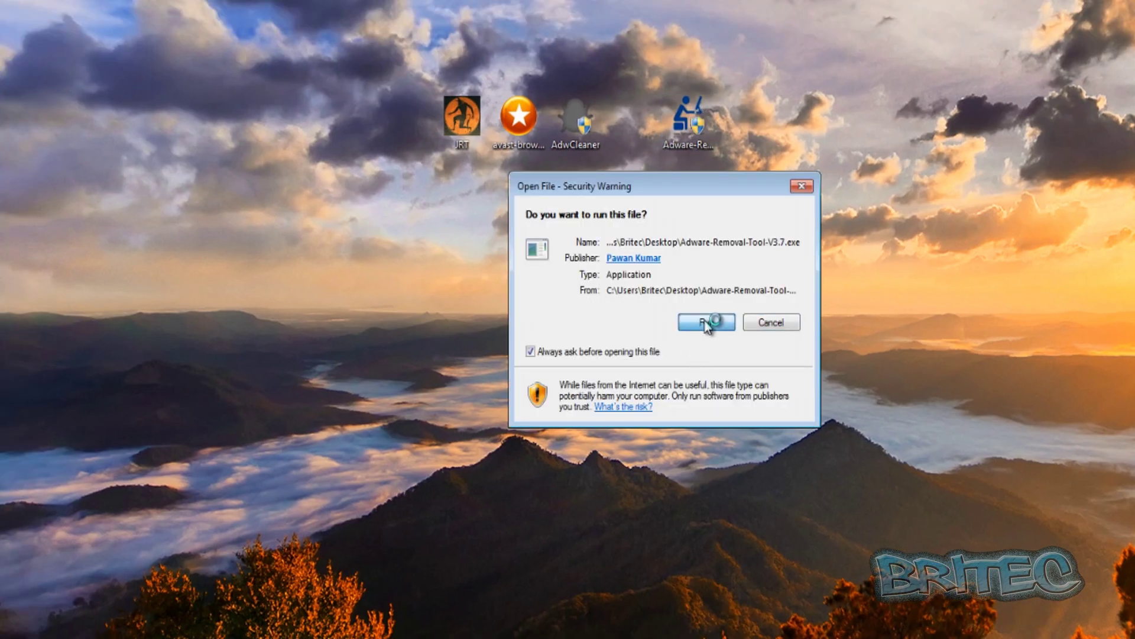
pyautogui.click(707, 323)
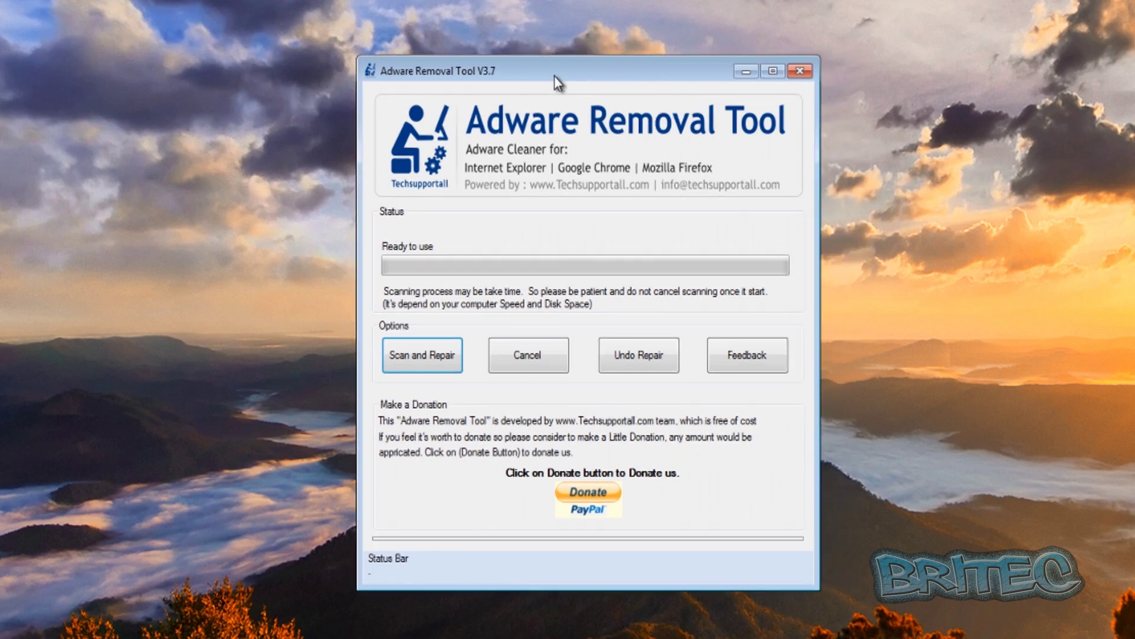
pyautogui.click(418, 347)
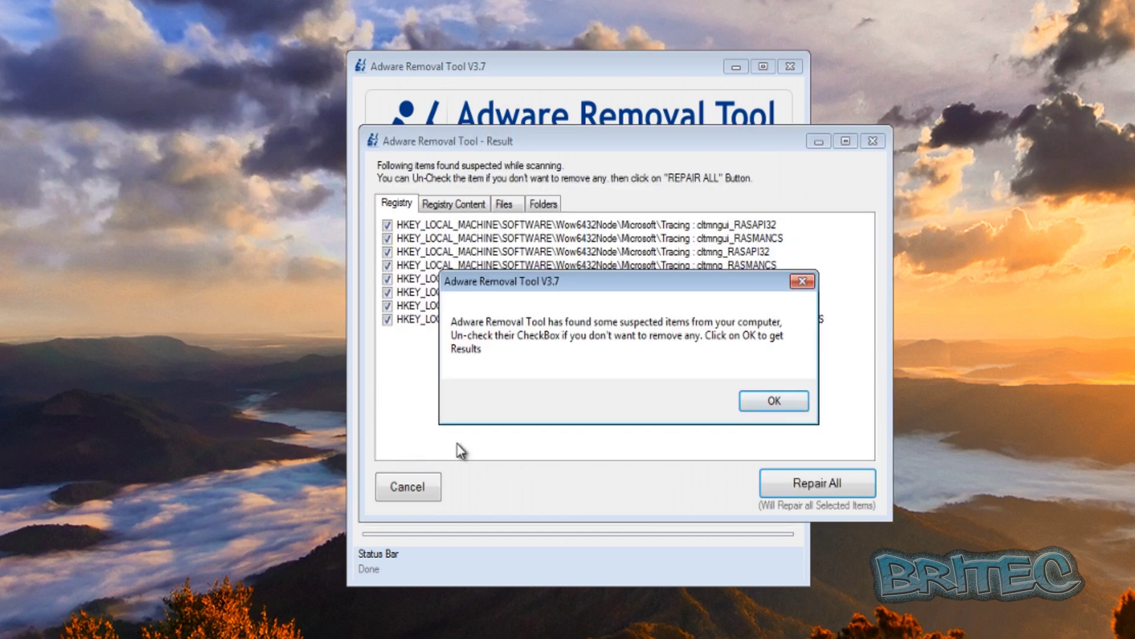
pyautogui.click(763, 407)
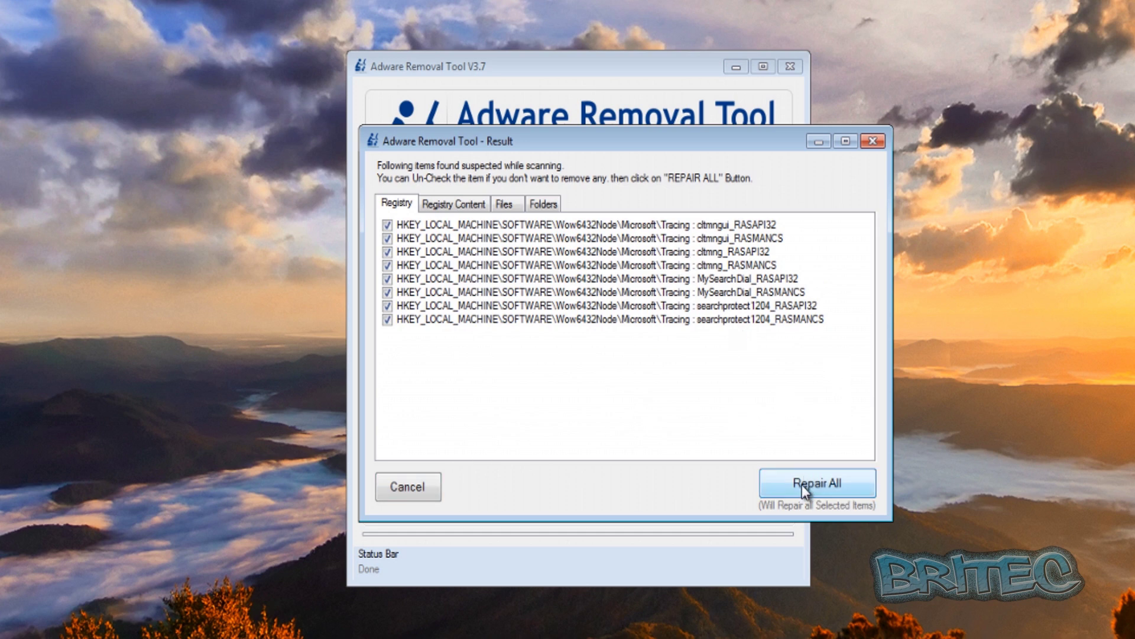
# Review the suspected registry content, files and folders in the scan results and repair all selected items
pyautogui.click(466, 211)
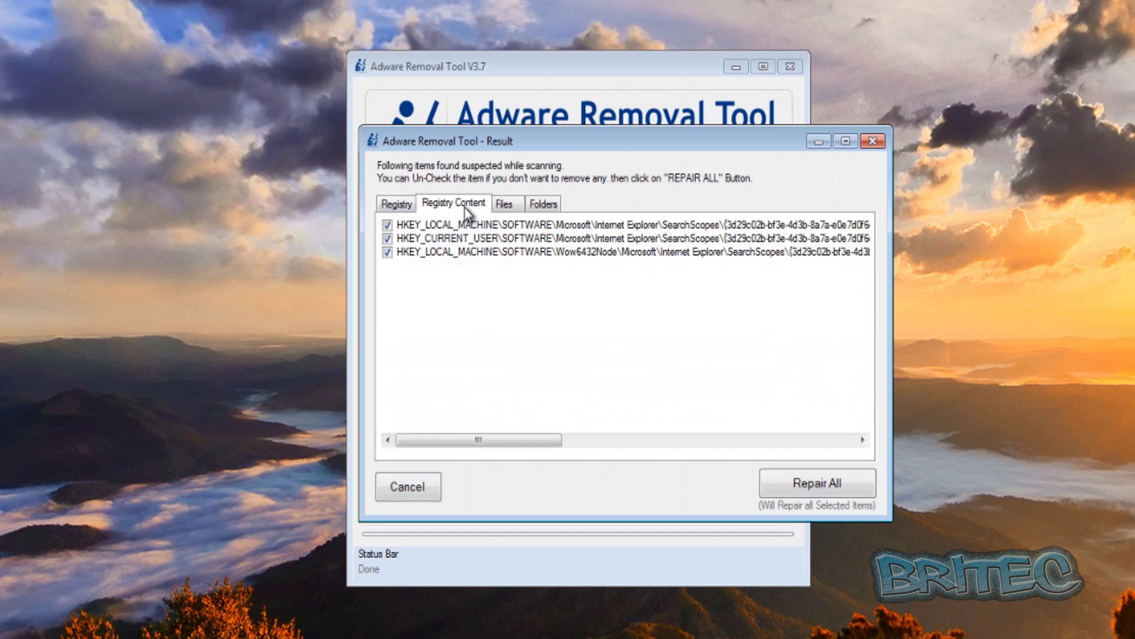
pyautogui.click(505, 206)
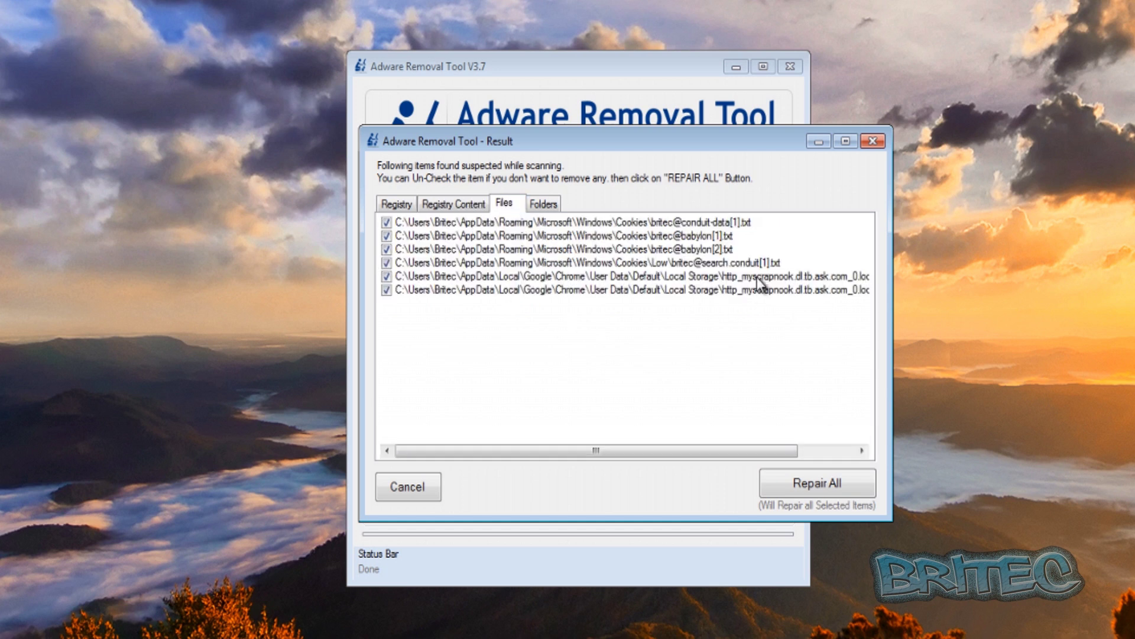
pyautogui.click(544, 205)
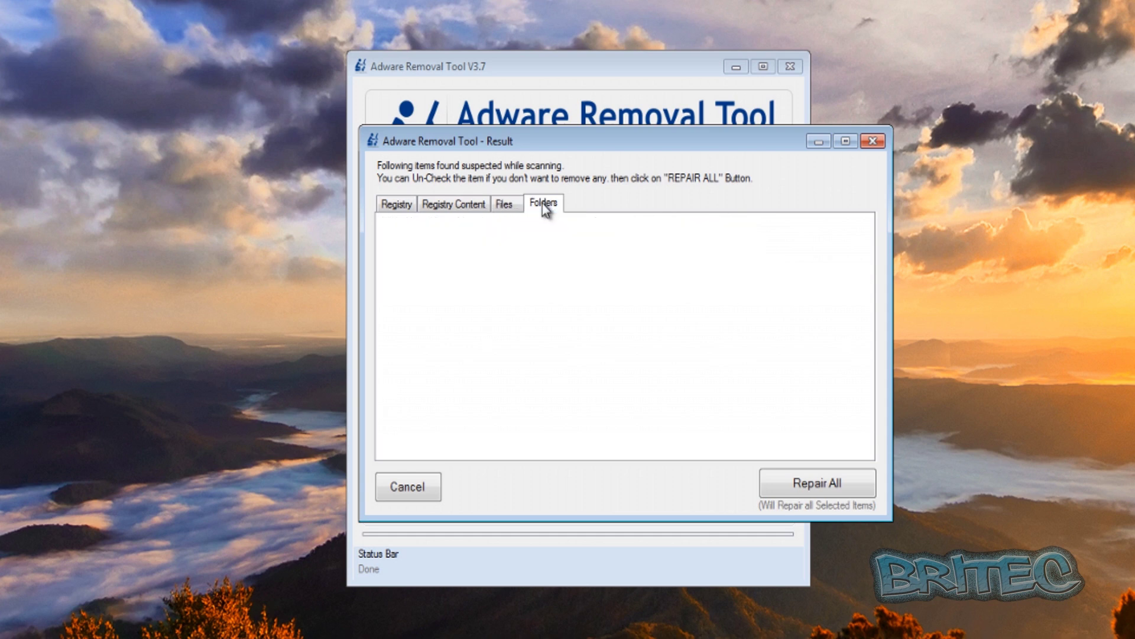
pyautogui.click(385, 207)
pyautogui.click(818, 487)
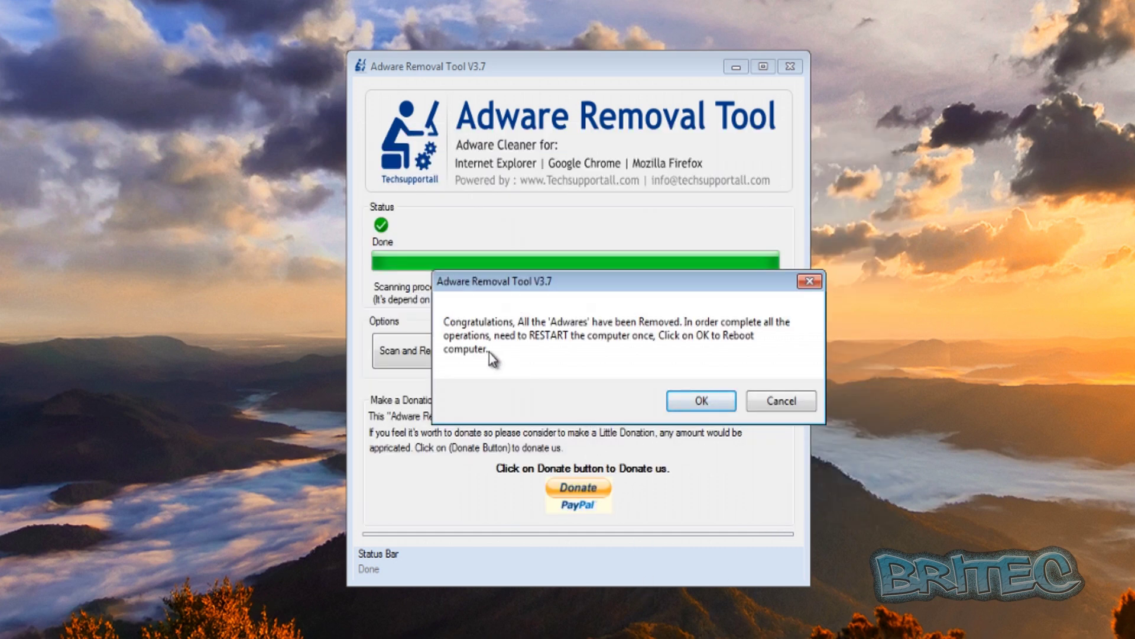
# Restart the computer to complete the adware removal and dismiss the tool's final report after the reboot
pyautogui.moveTo(617, 290); pyautogui.dragTo(552, 286)
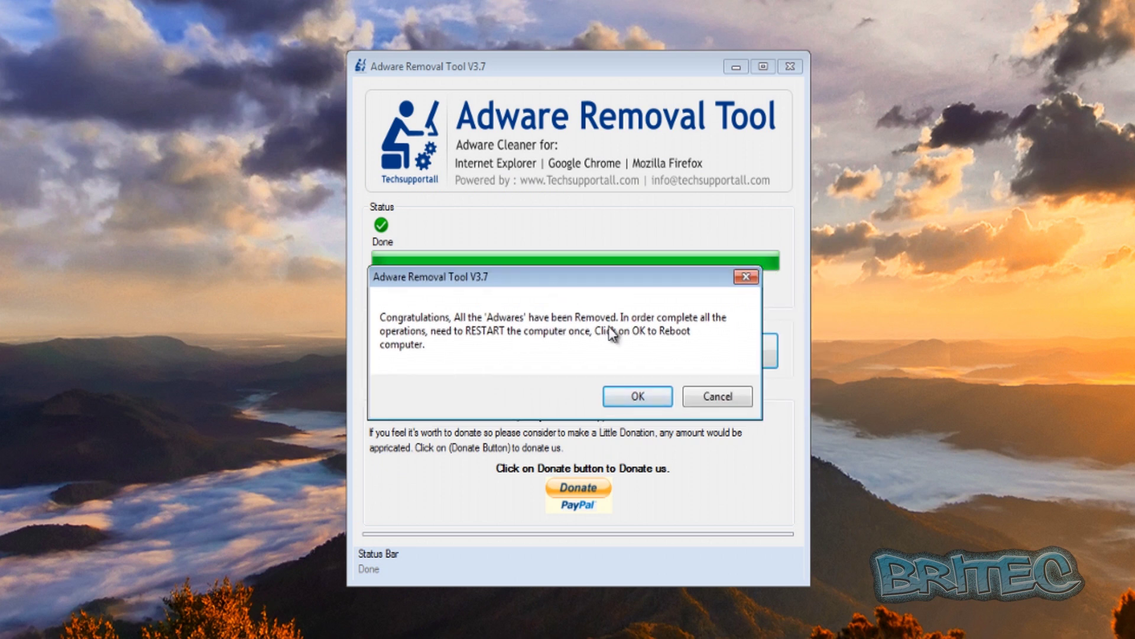
pyautogui.click(653, 402)
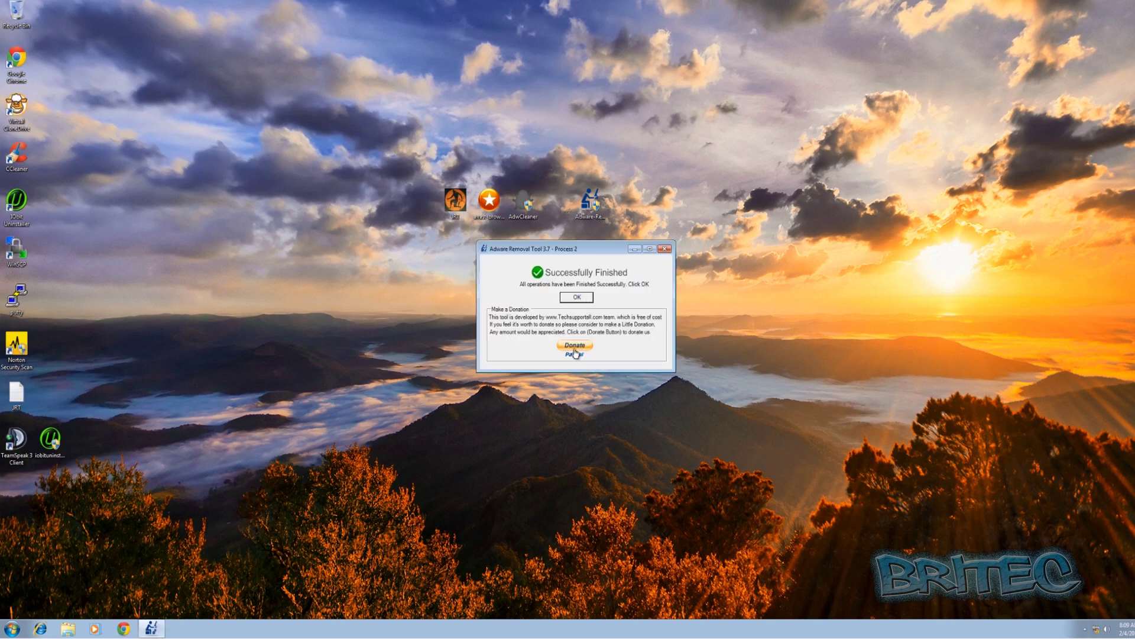
pyautogui.click(579, 297)
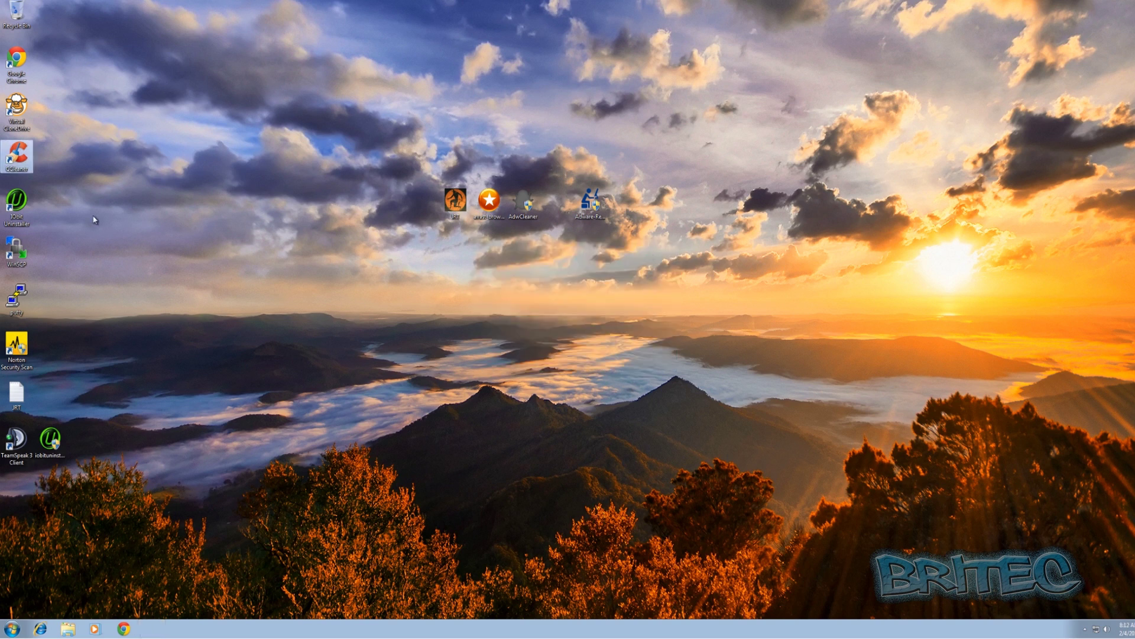
# Open CCleaner, analyze the system for junk files with the existing selections and run the cleaner, agreeing to permanent deletion
pyautogui.doubleClick(30, 155)
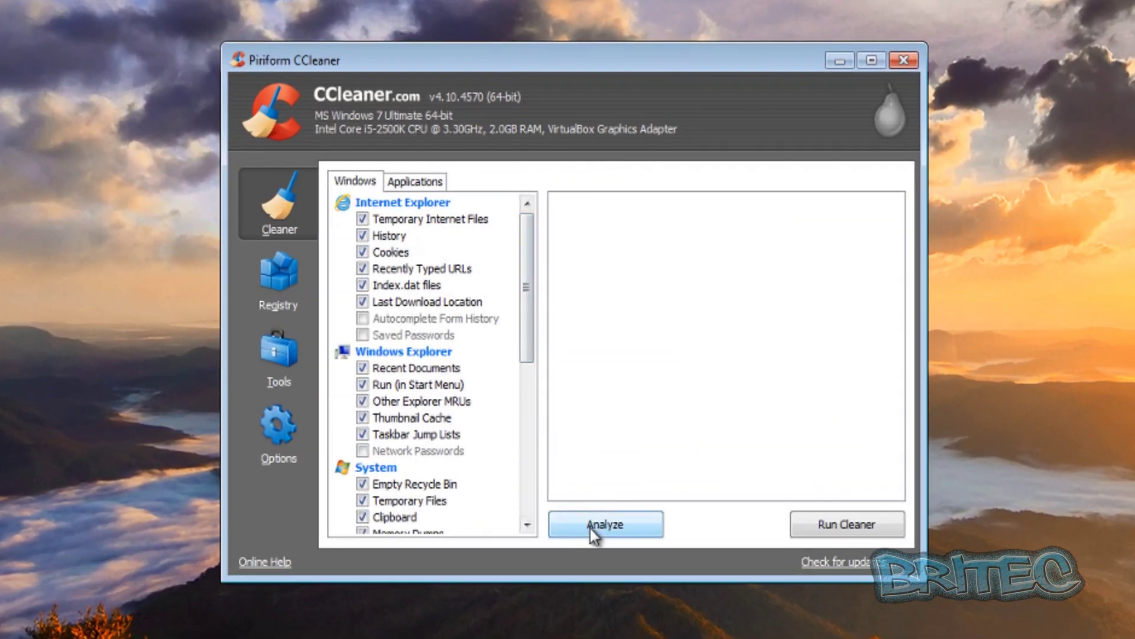
pyautogui.click(621, 523)
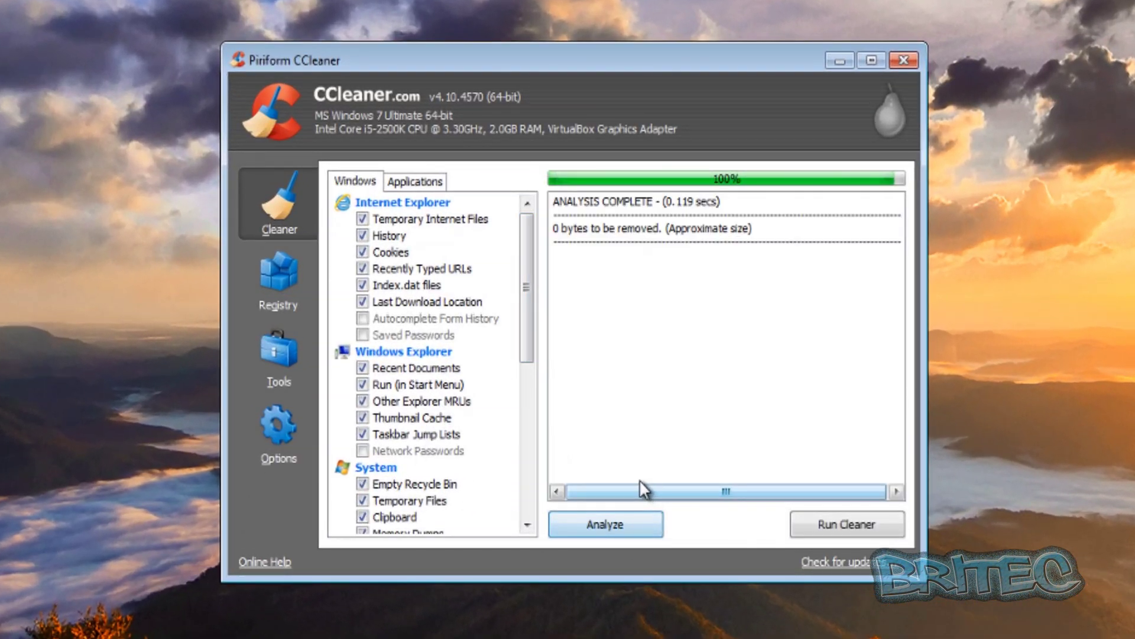
pyautogui.click(862, 528)
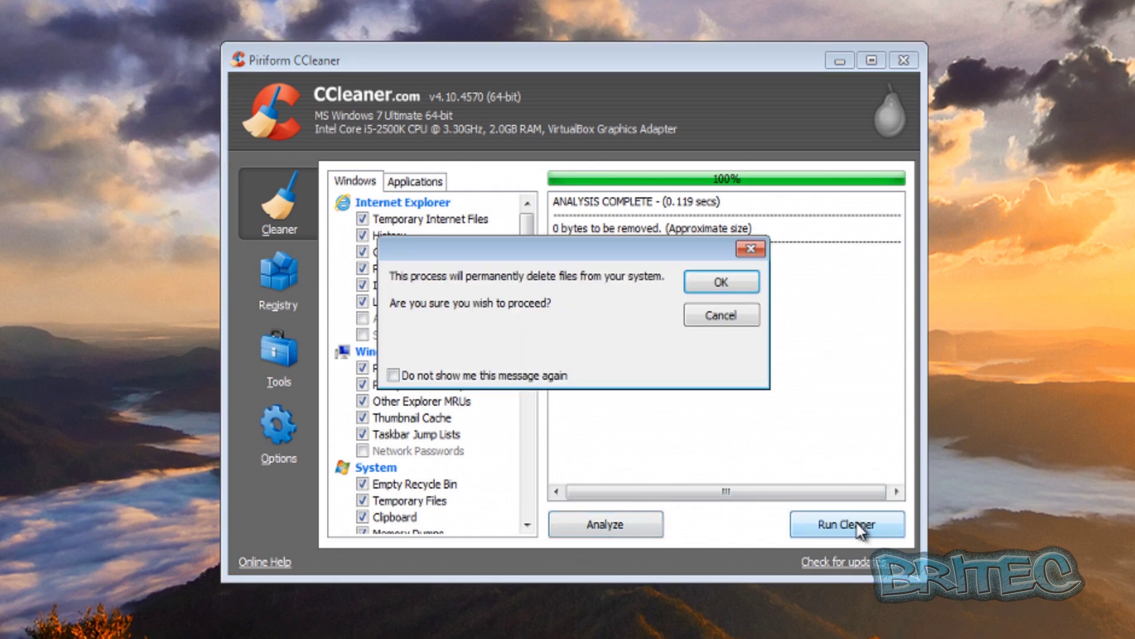
pyautogui.click(705, 288)
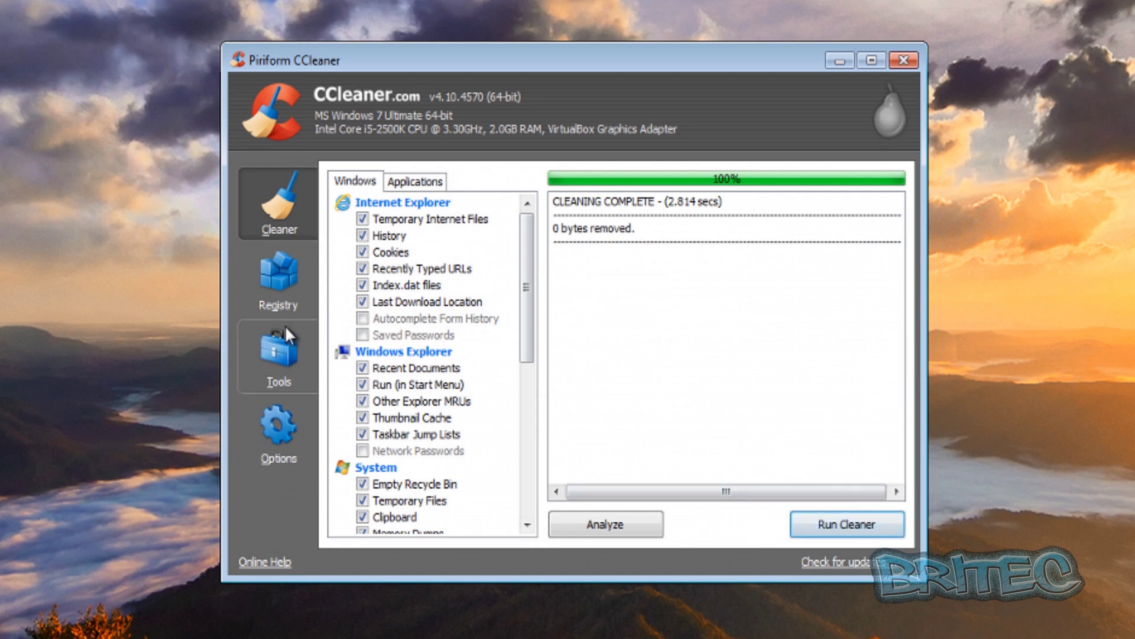
# Scan the registry for issues with CCleaner and fix all selected issues without backing up the registry
pyautogui.click(297, 288)
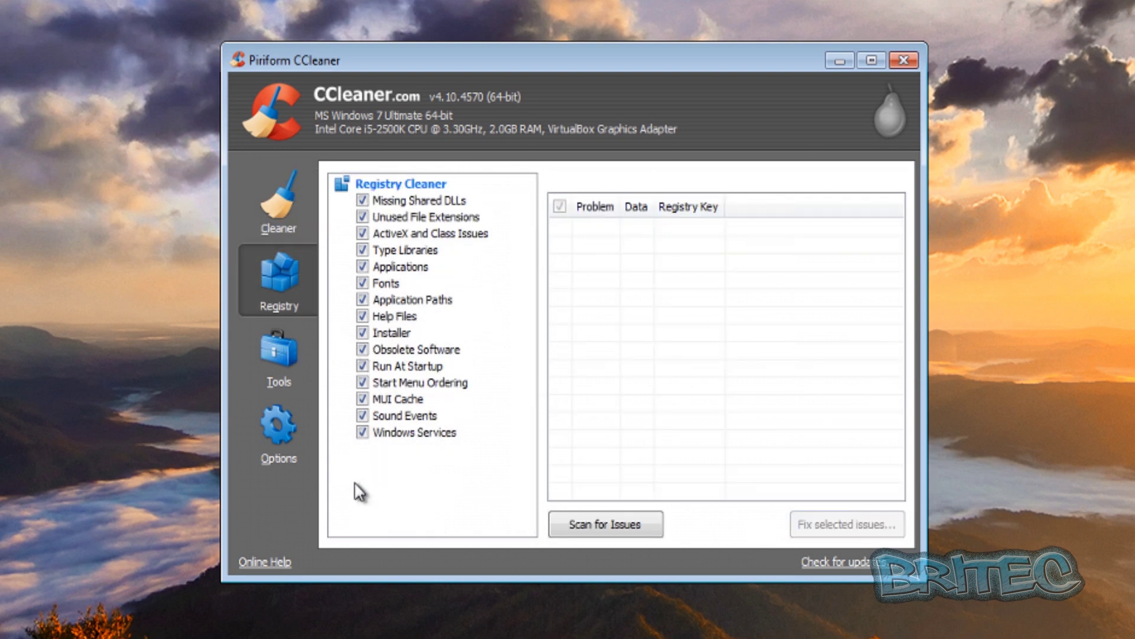
pyautogui.click(593, 536)
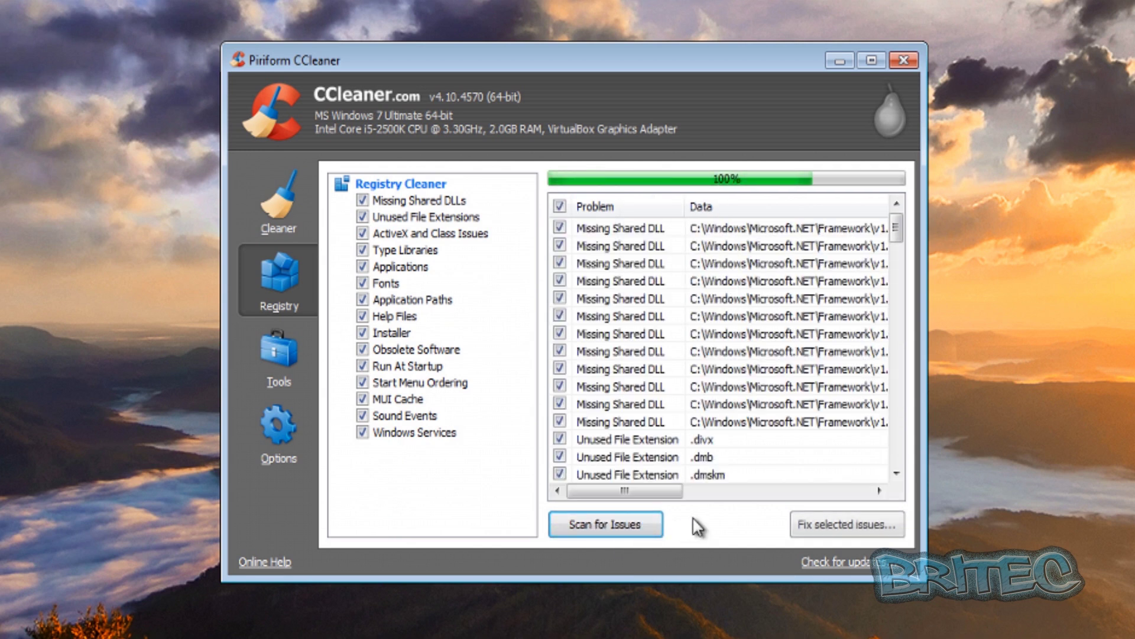
pyautogui.click(857, 526)
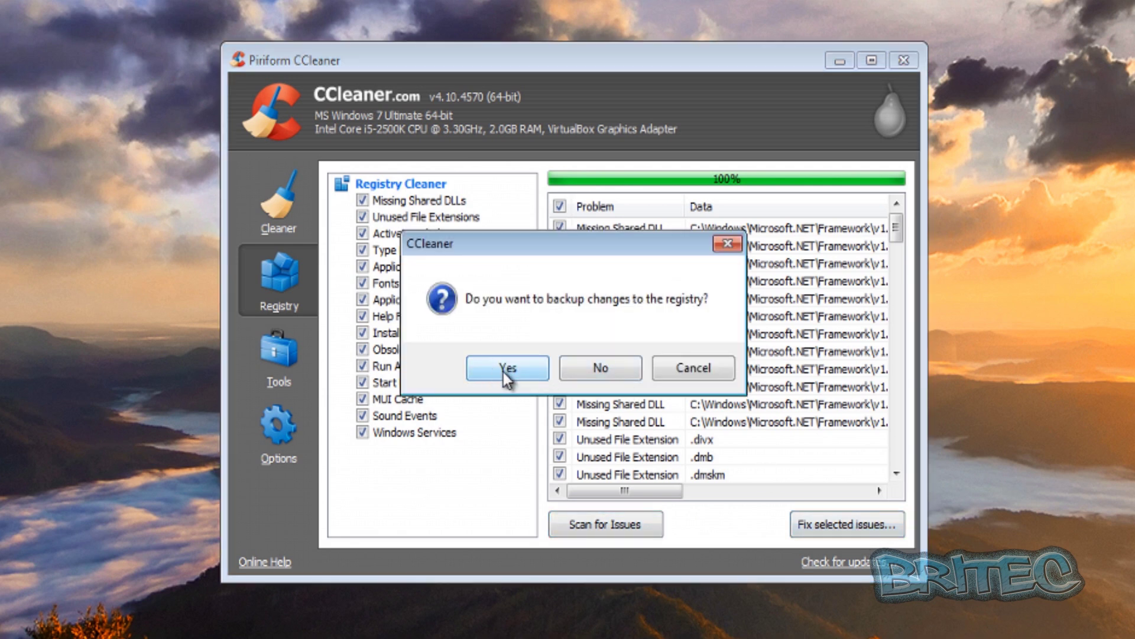
pyautogui.click(597, 374)
pyautogui.click(613, 416)
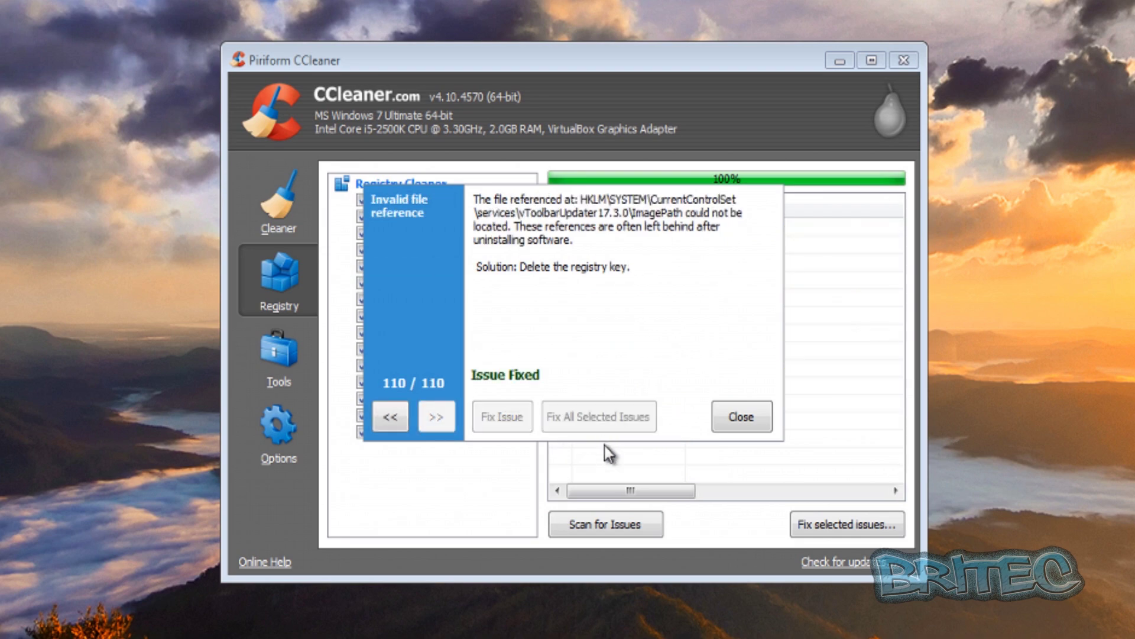
pyautogui.click(745, 418)
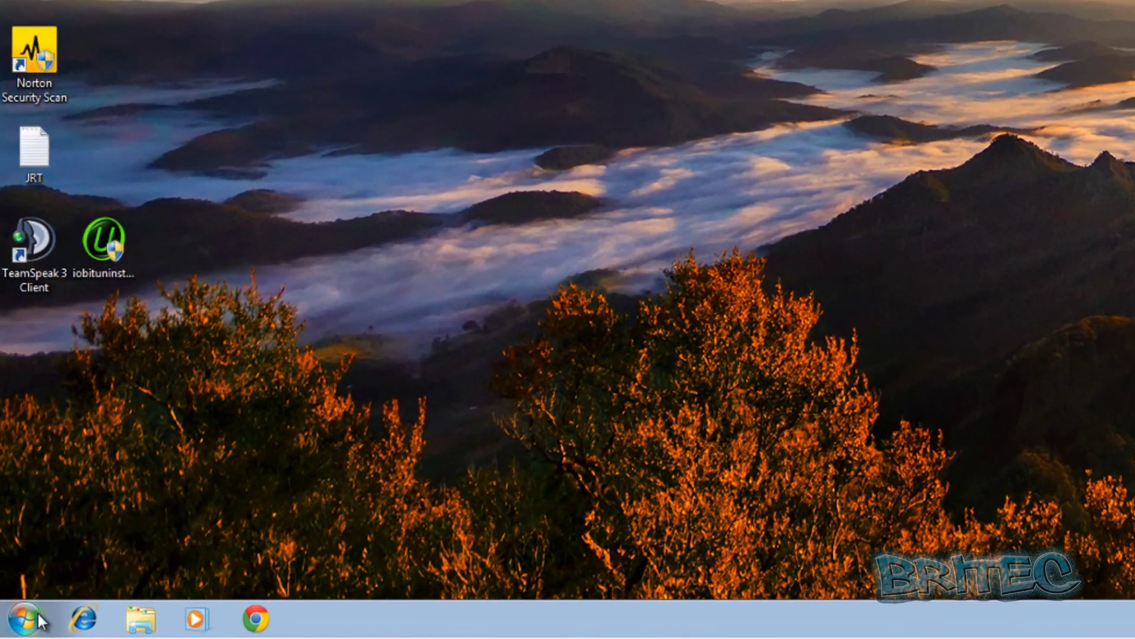
# Open Programs and Features from the Control Panel to check the installed programs for unwanted leftovers
pyautogui.click(12, 628)
pyautogui.click(296, 361)
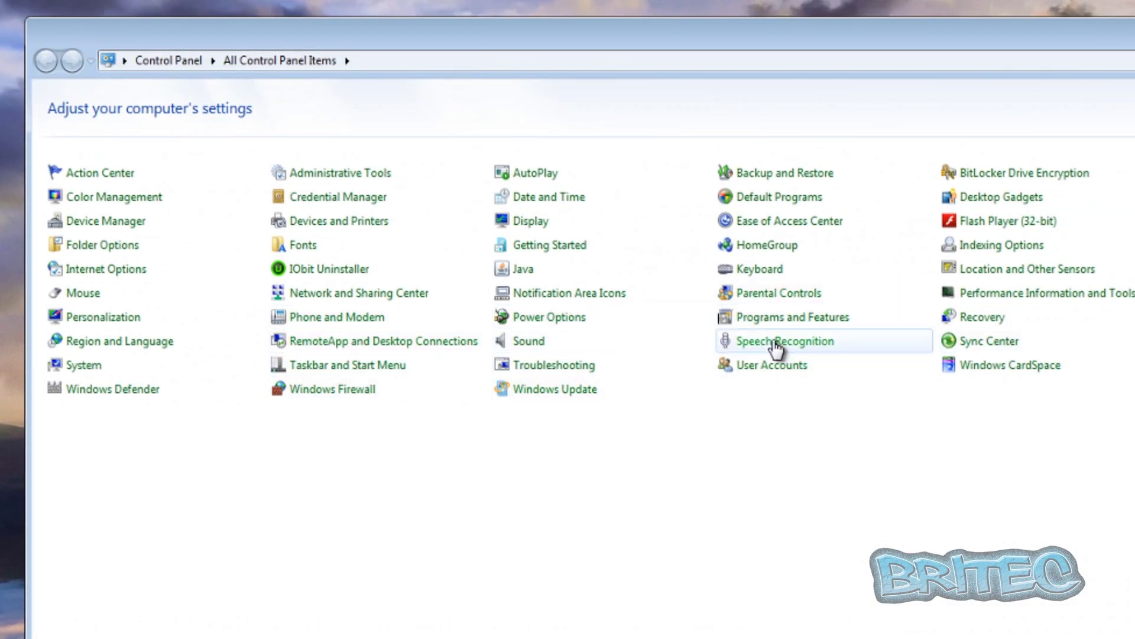
pyautogui.click(784, 317)
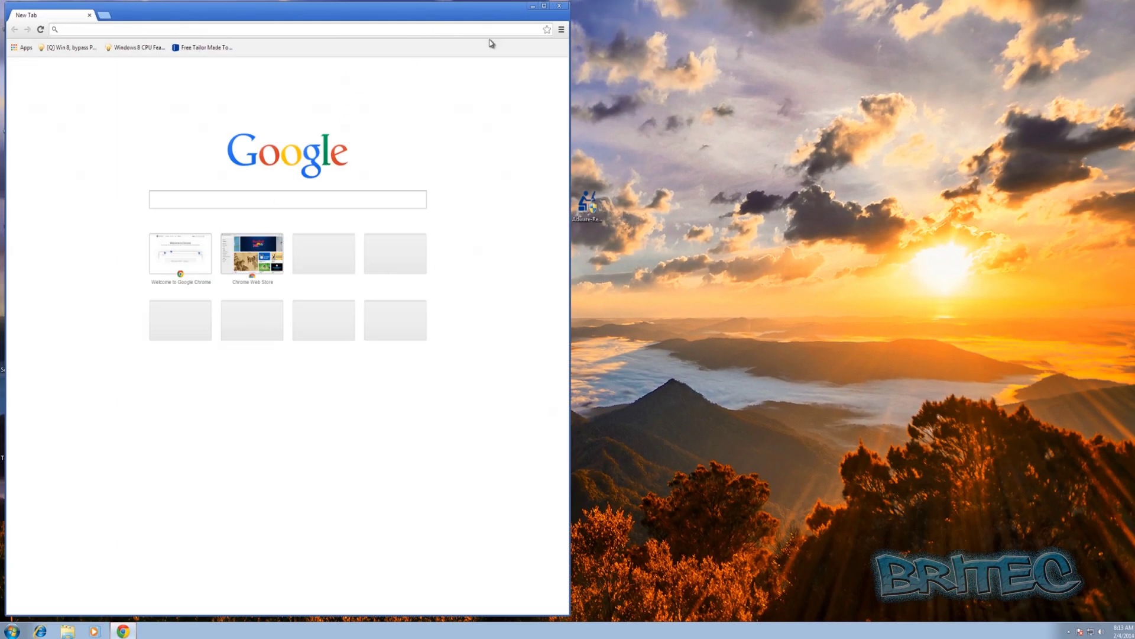
# Close Google Chrome after checking its start page, and check Internet Explorer's home page without making it the default browser
pyautogui.click(560, 6)
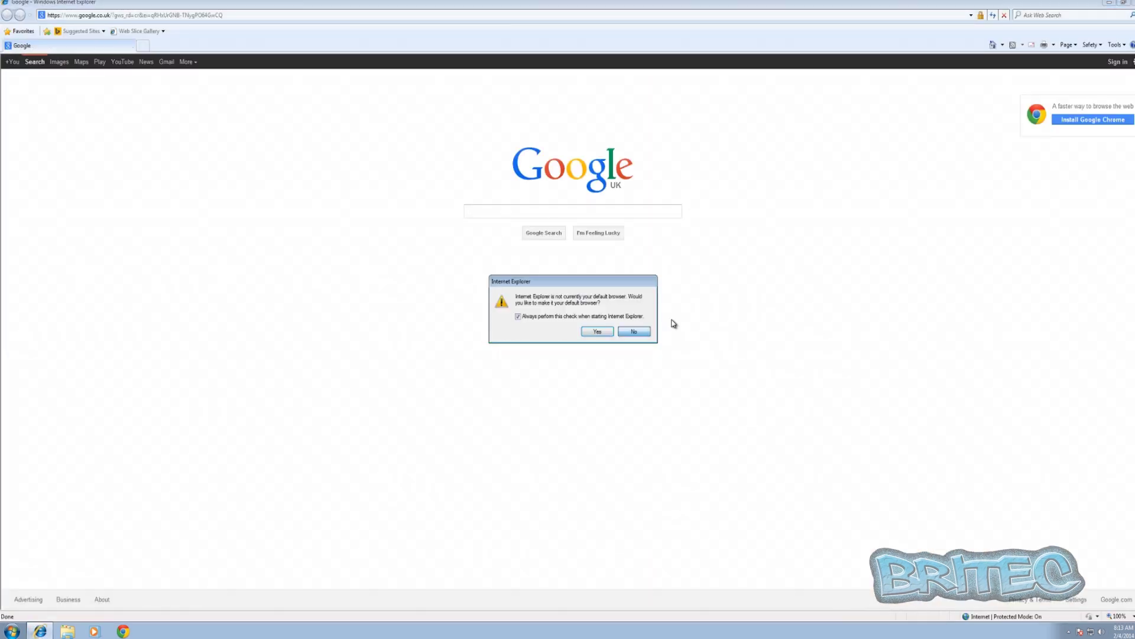
pyautogui.click(650, 331)
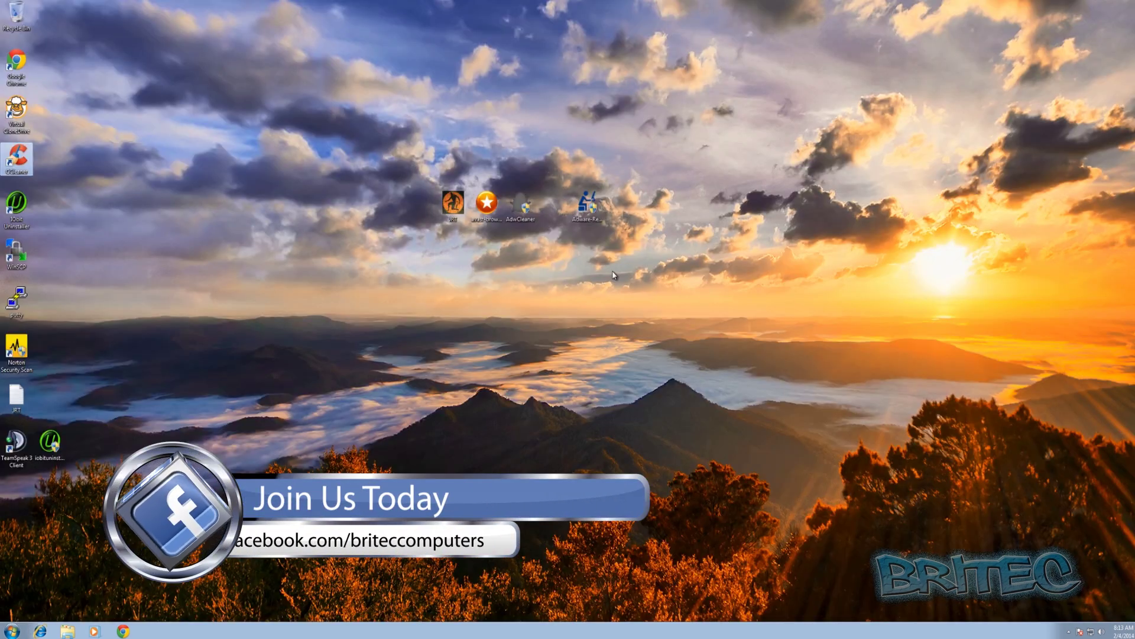